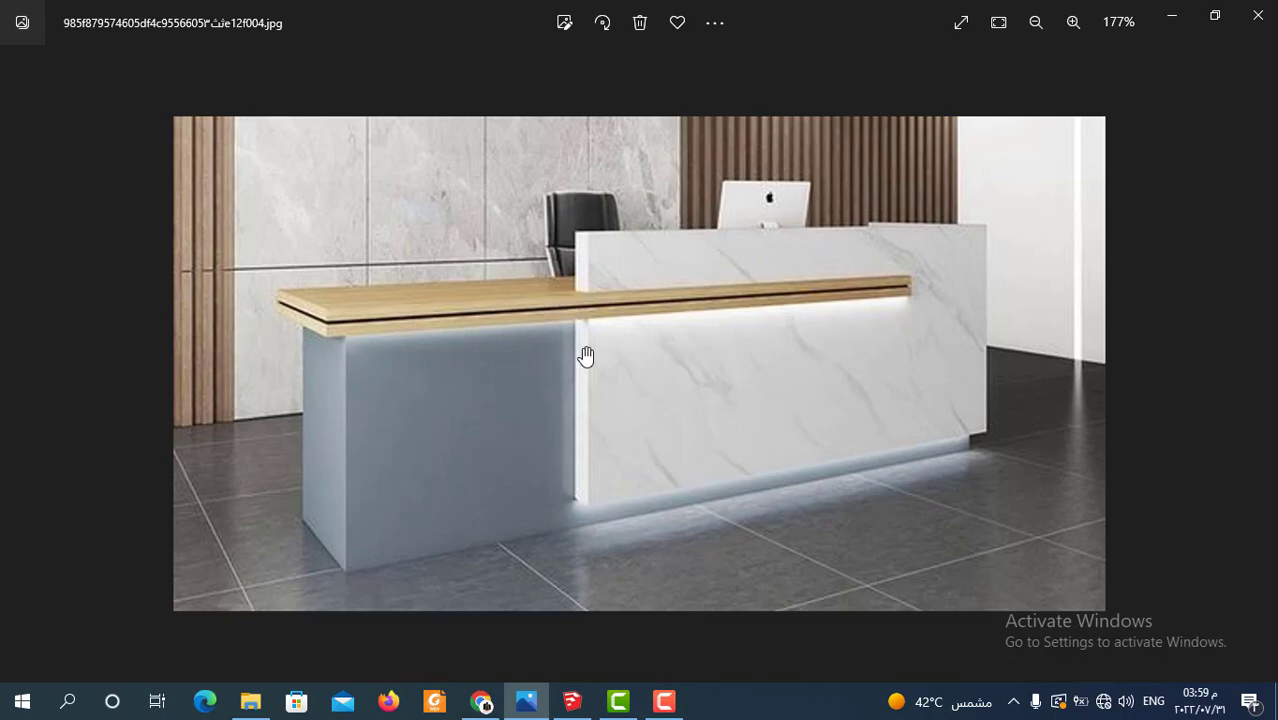
# Switch to SketchUp and draw a closed 2.5 m by 1 m rectangle from the origin, its long side along the green axis
pyautogui.click(572, 702)
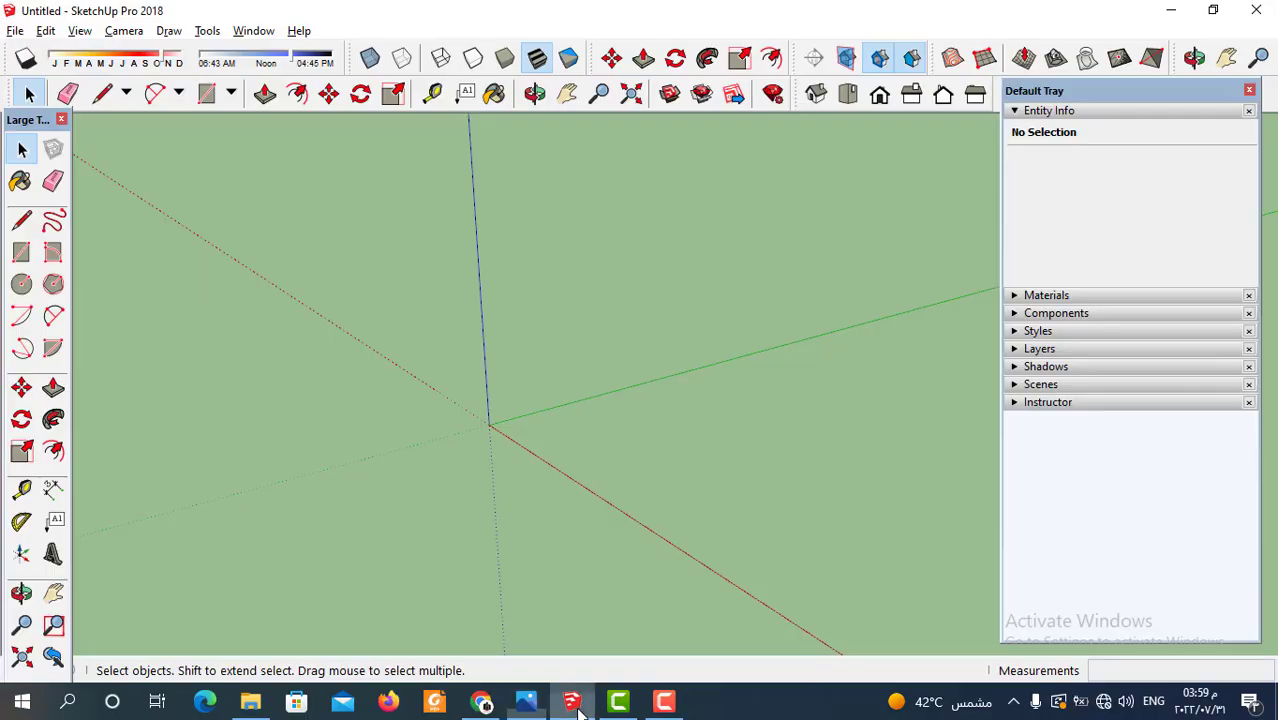
pyautogui.click(103, 97)
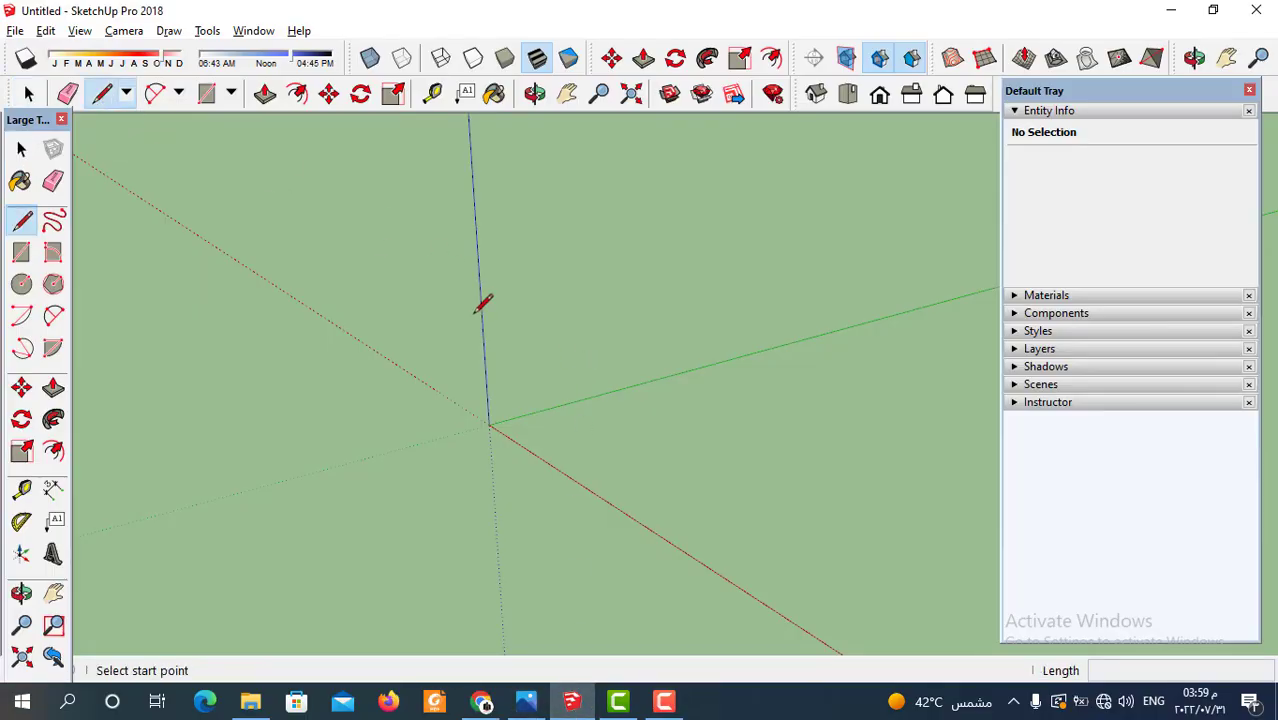
pyautogui.click(488, 424)
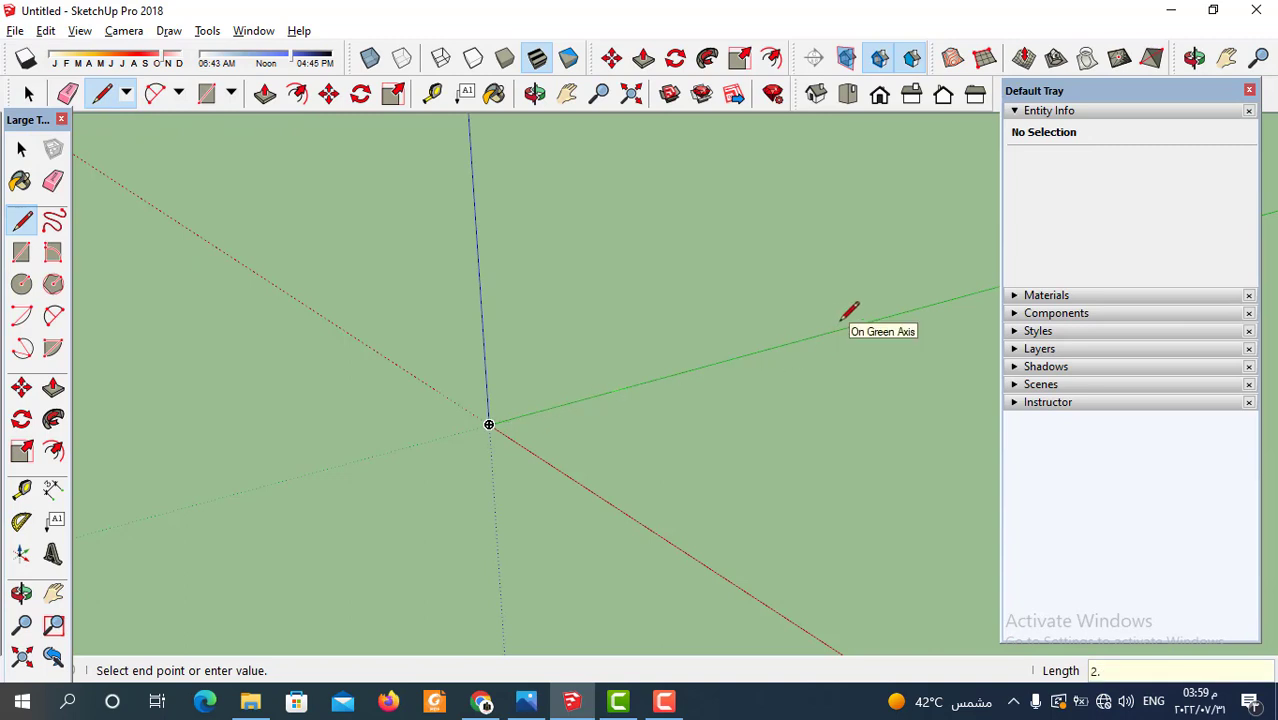
pyautogui.press('Return')
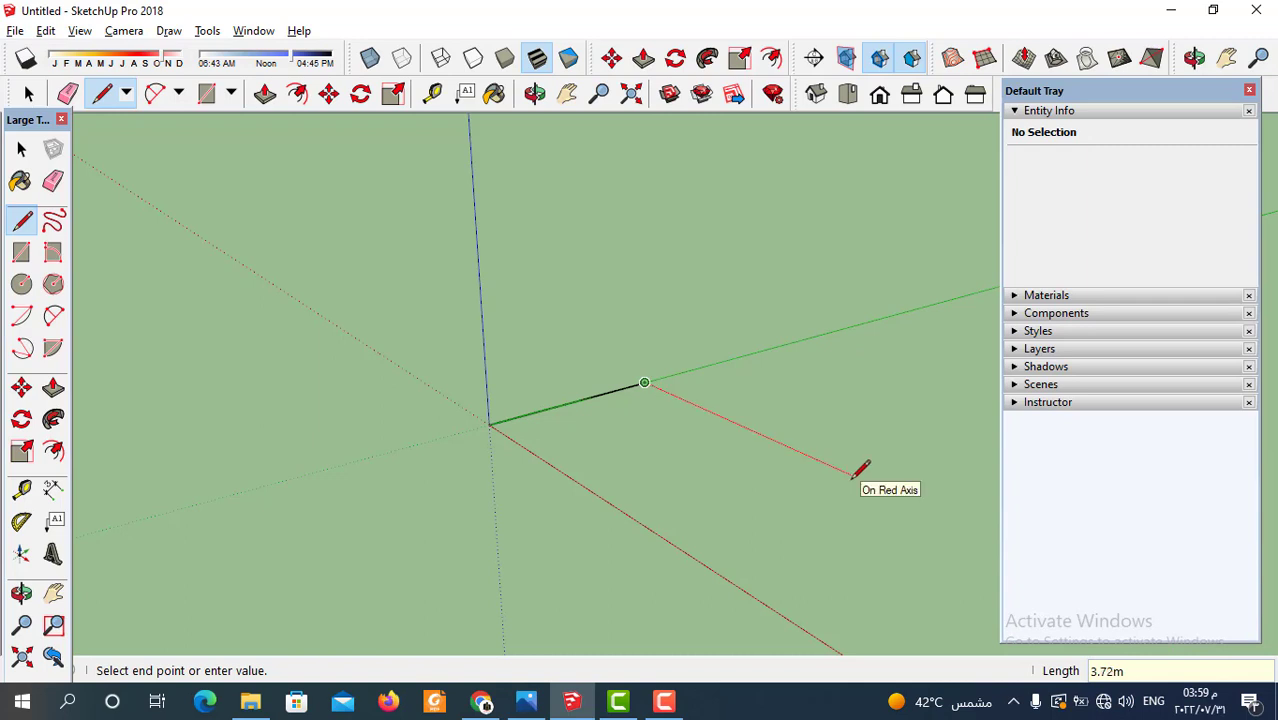
pyautogui.write('1')
pyautogui.press('Return')
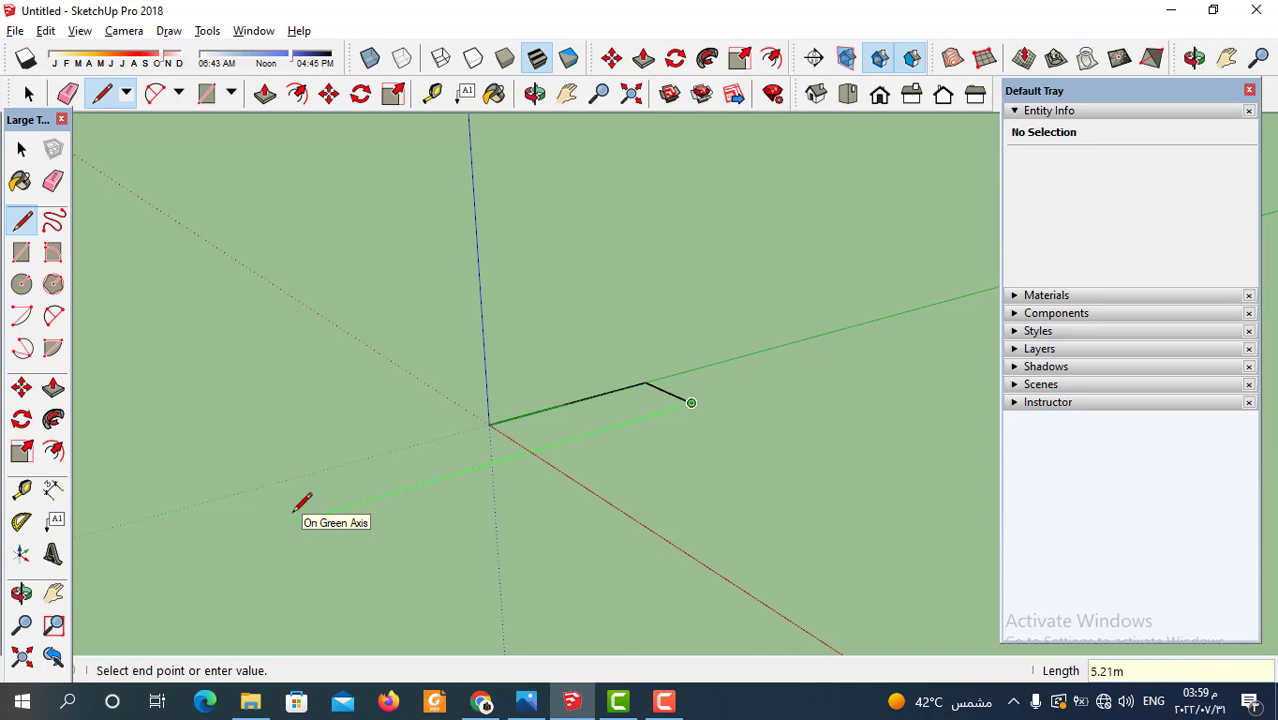
pyautogui.write('2.5')
pyautogui.press('Return')
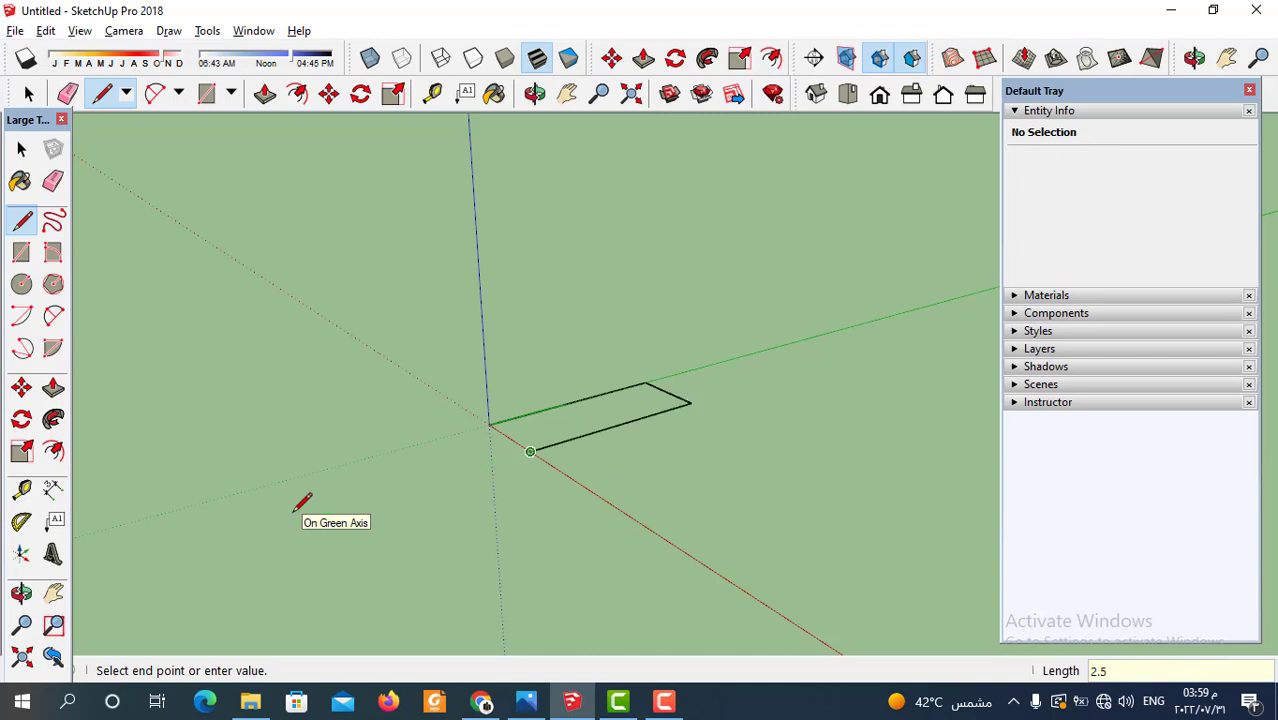
pyautogui.click(489, 424)
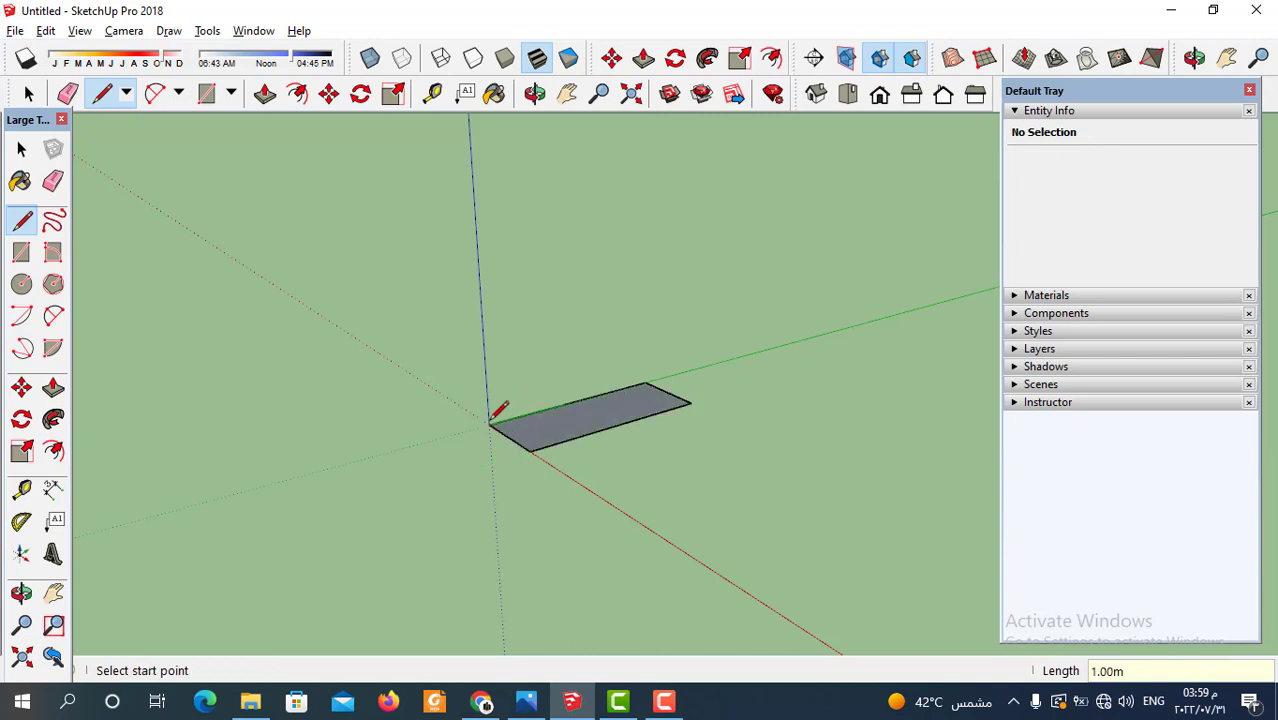
# Pull the rectangular face up 1.2 m to form the desk block
pyautogui.scroll(4, 653, 456)
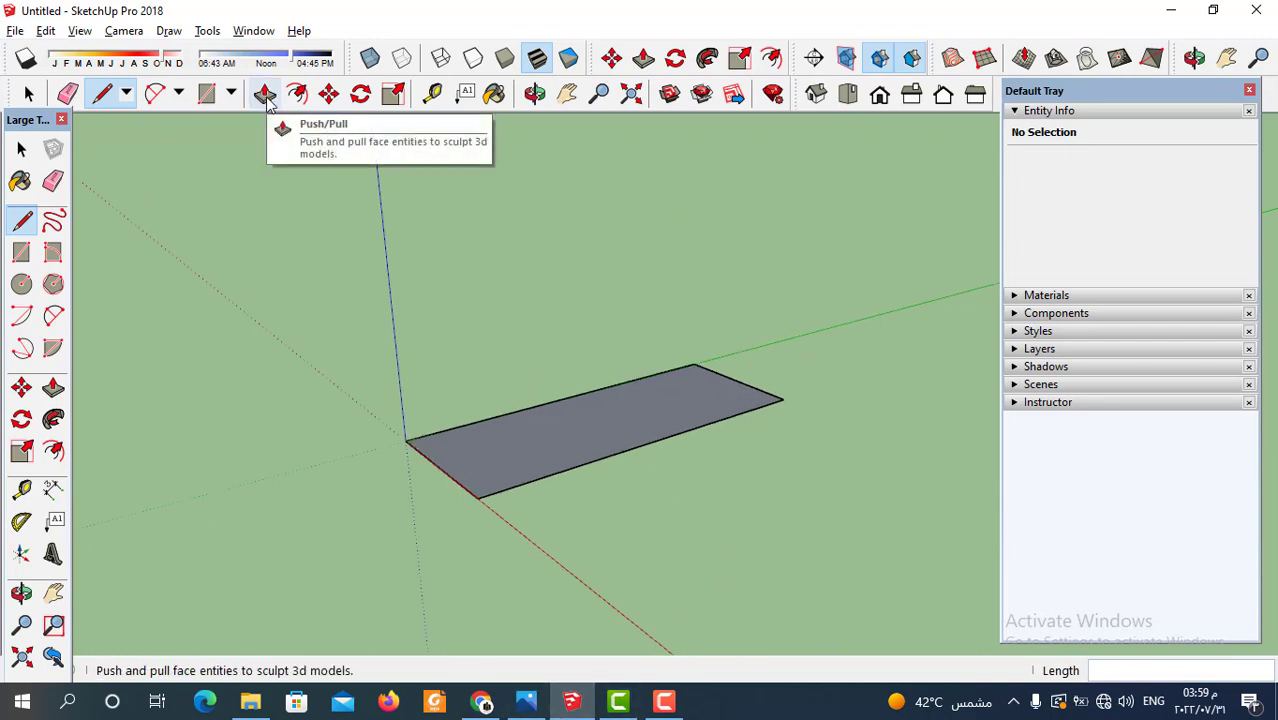
pyautogui.click(265, 94)
pyautogui.click(525, 488)
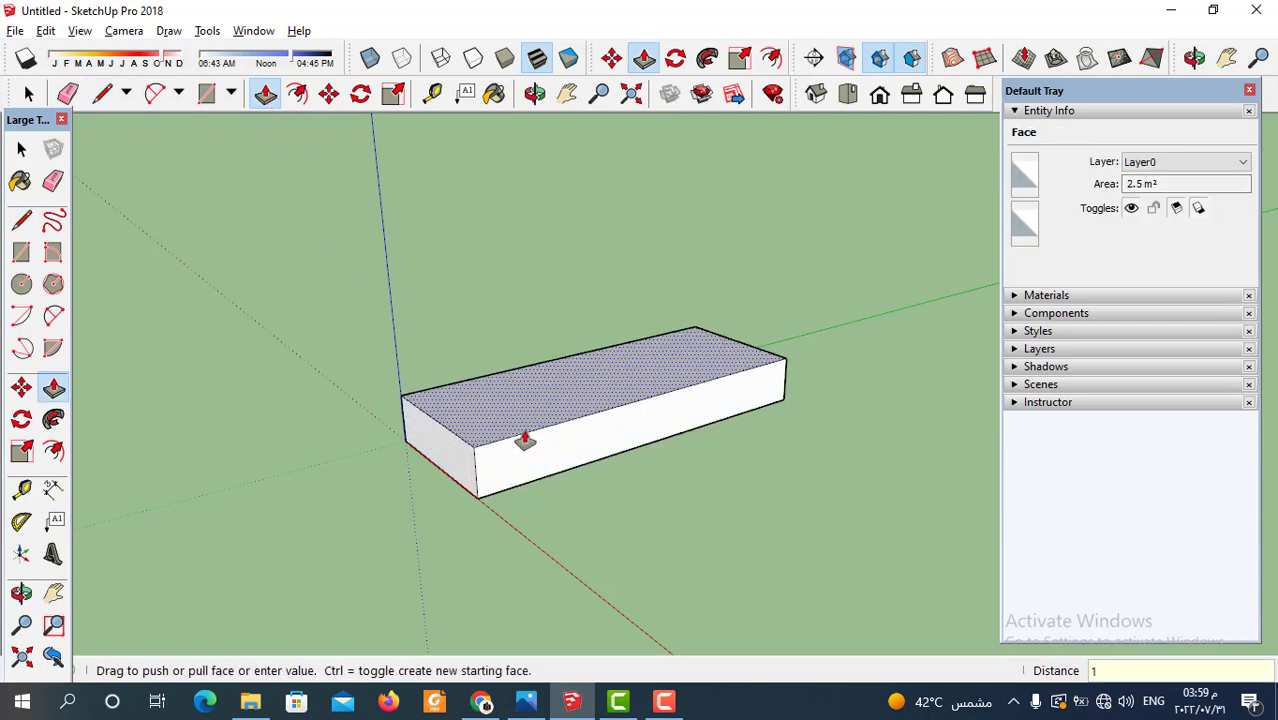
pyautogui.write('1.2')
pyautogui.press('Return')
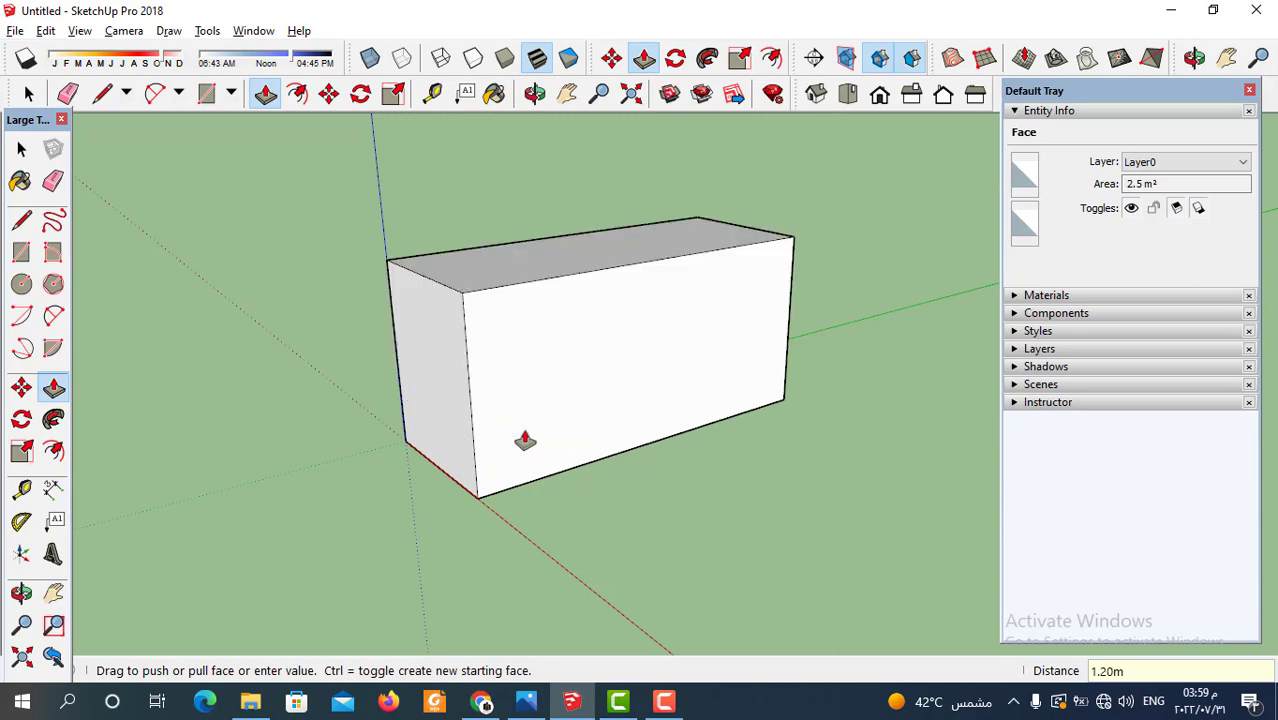
# Check the reference desk photo and draw a line across the block's top face, parallel and close to the far short edge
pyautogui.moveTo(628, 516); pyautogui.dragTo(528, 505, button='middle')
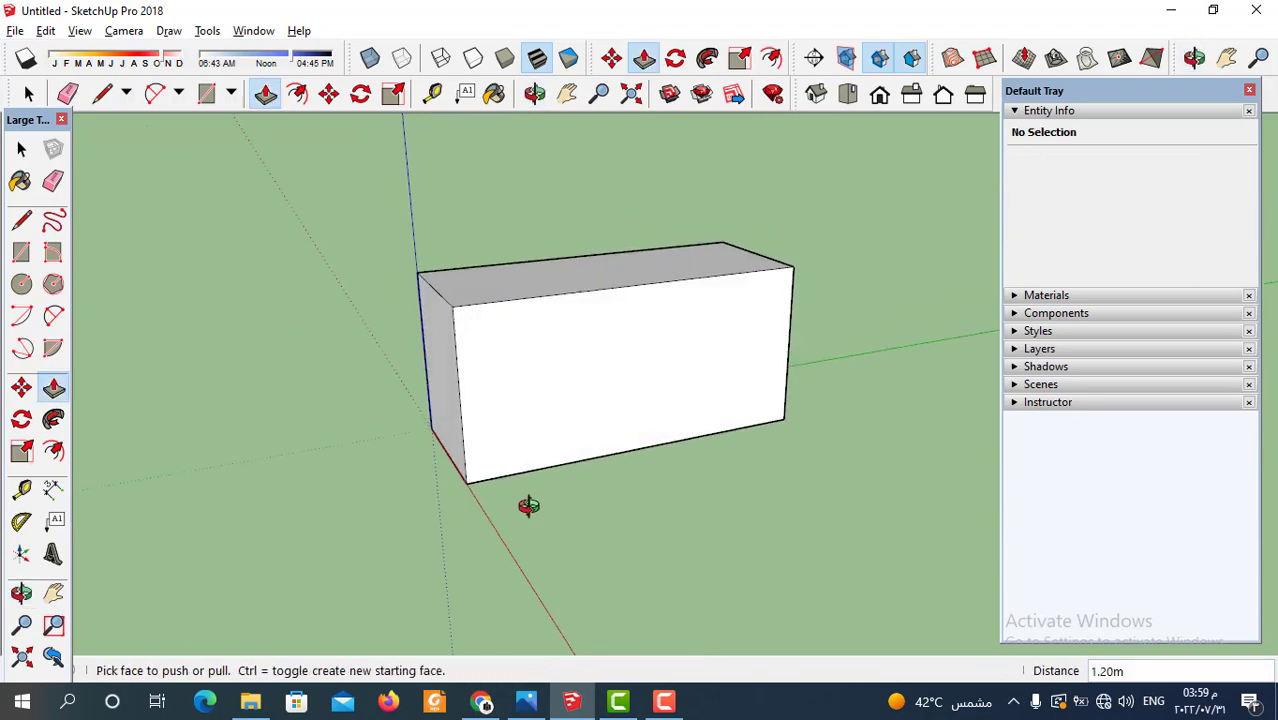
pyautogui.click(526, 701)
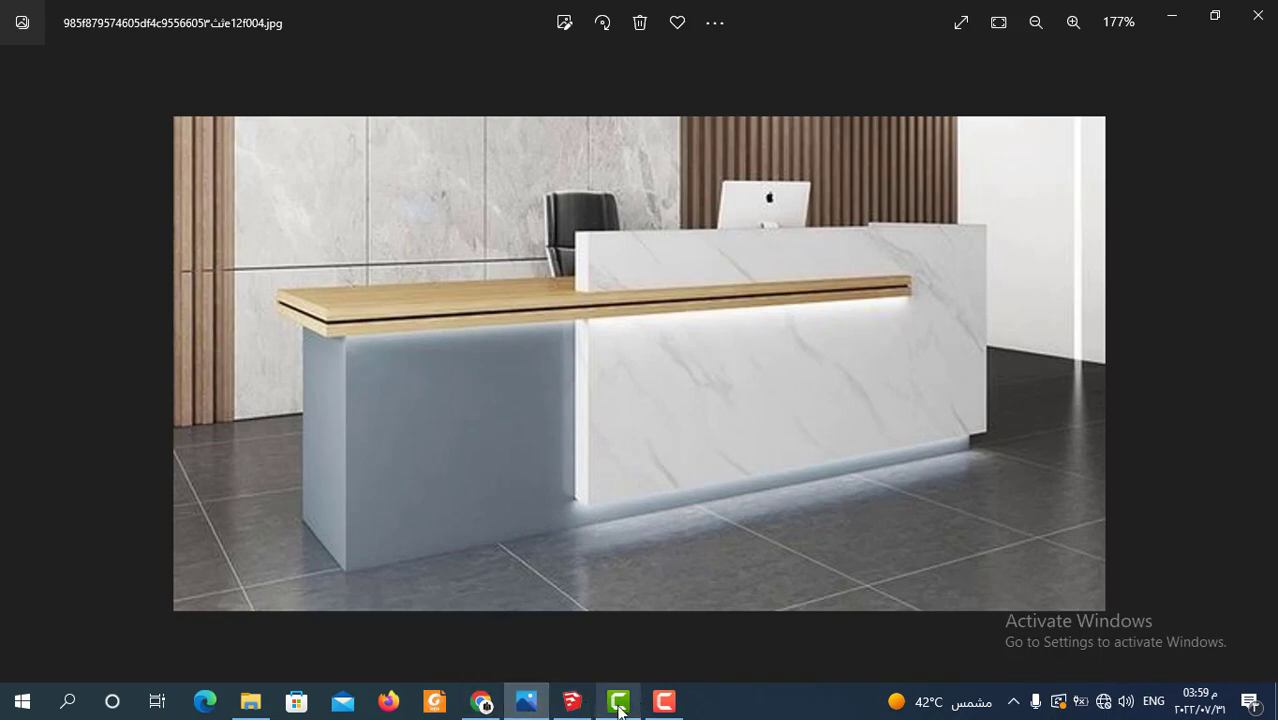
pyautogui.click(573, 705)
pyautogui.moveTo(634, 461); pyautogui.dragTo(806, 596, button='middle')
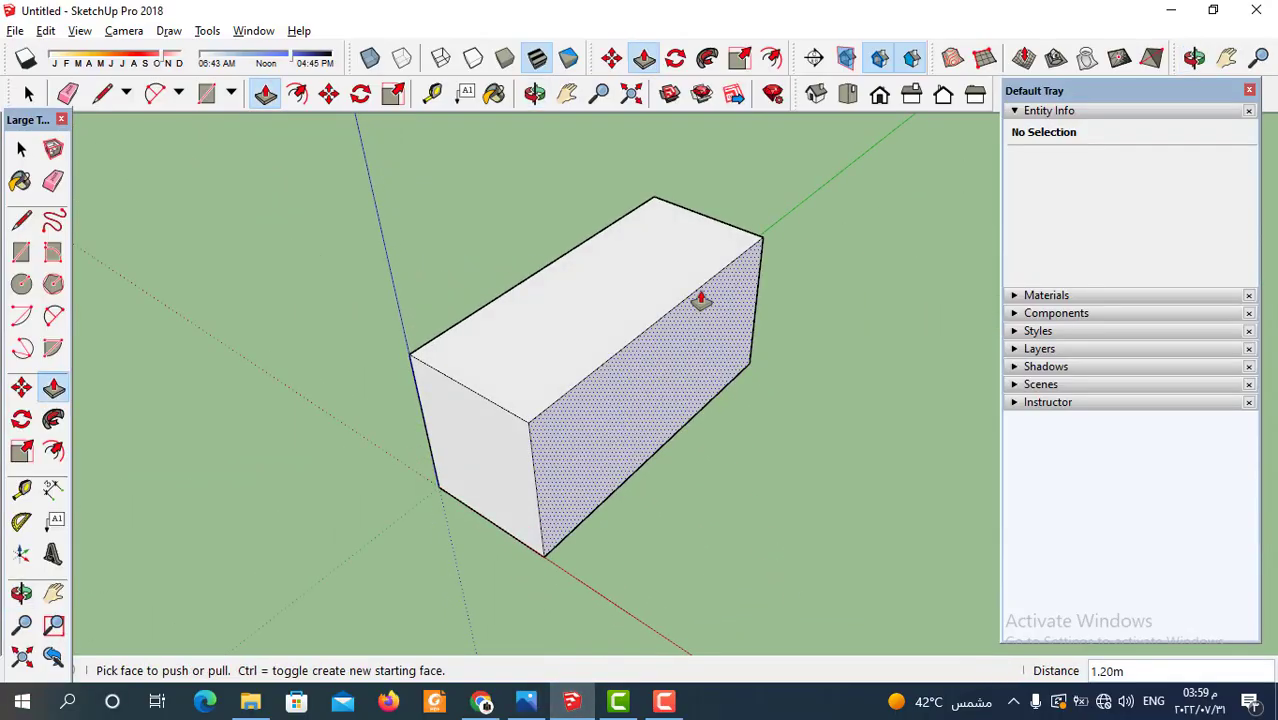
pyautogui.scroll(2, 704, 302)
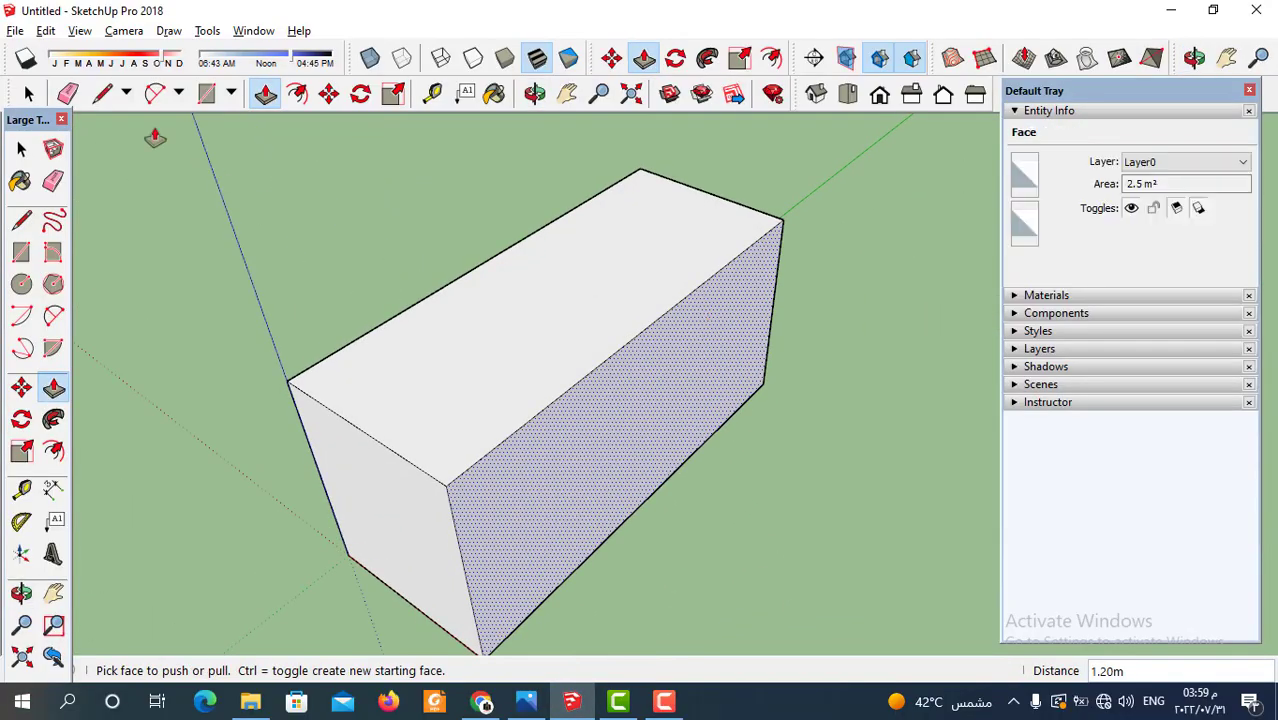
pyautogui.click(104, 94)
pyautogui.scroll(1, 650, 167)
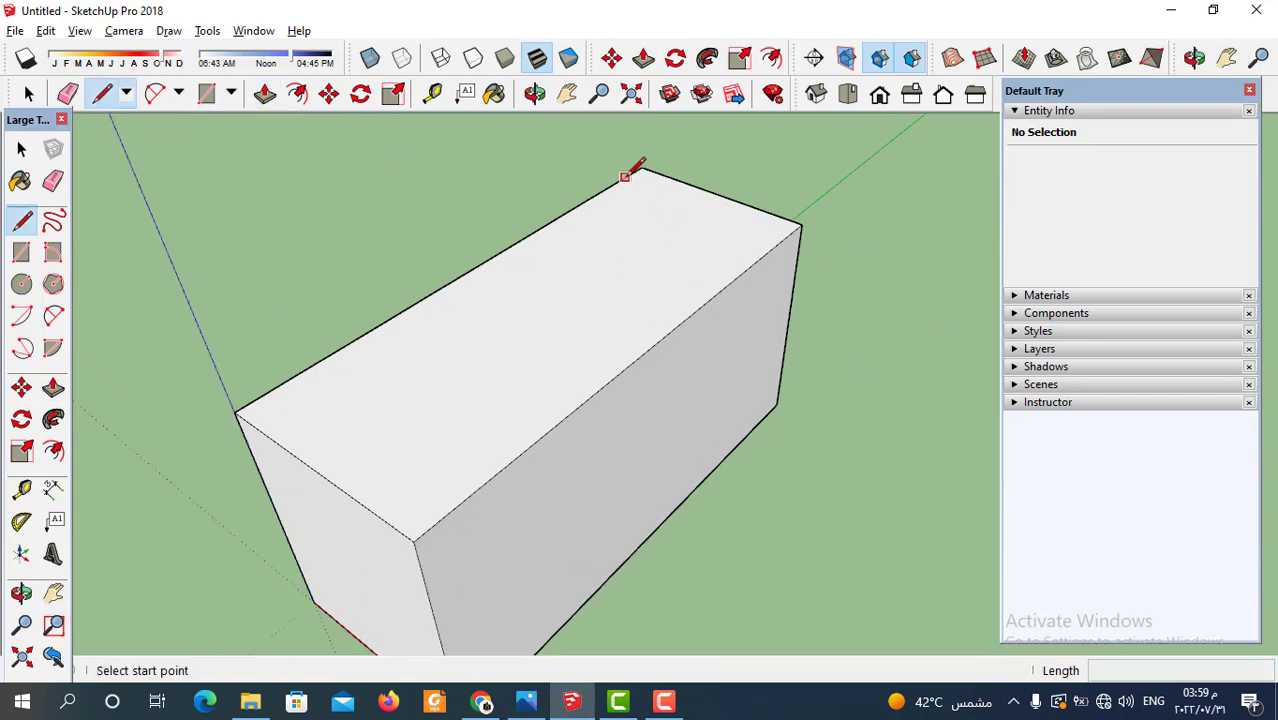
pyautogui.scroll(1, 630, 175)
pyautogui.click(627, 176)
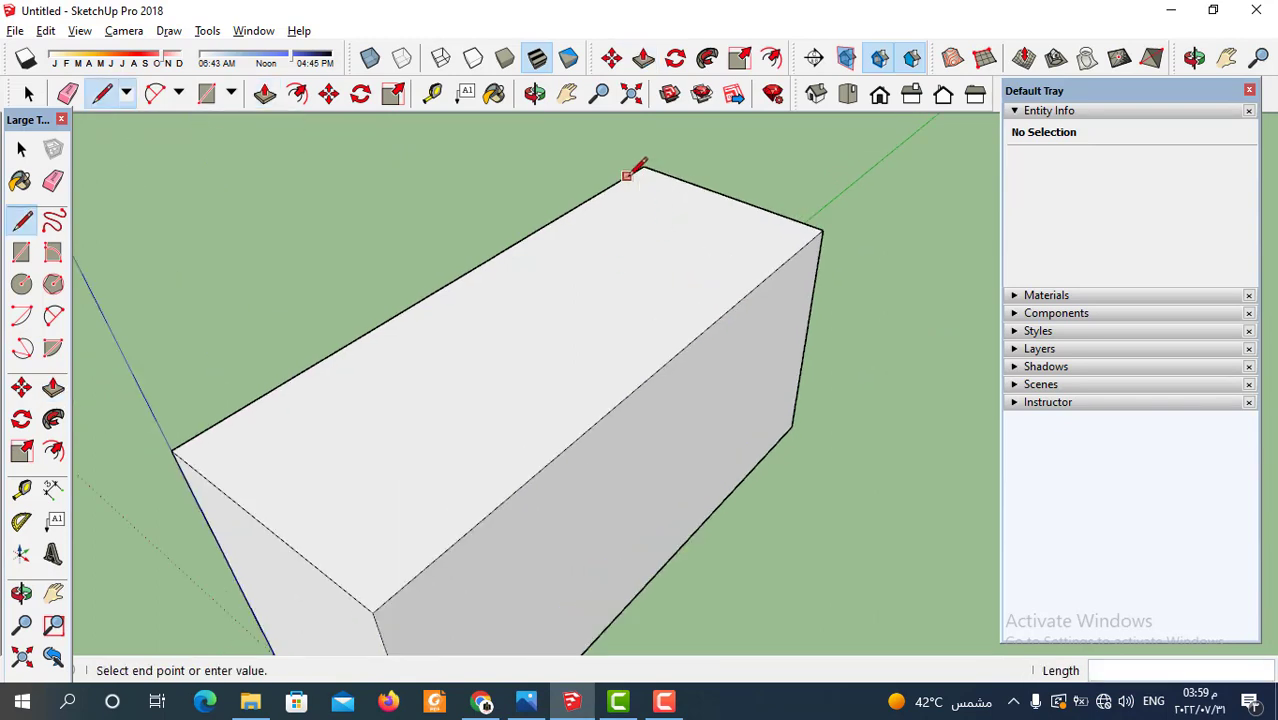
pyautogui.click(807, 242)
# Draw a line from the cross line parallel to the top face's front long edge, and close it to that edge about 0.11 m away
pyautogui.click(805, 241)
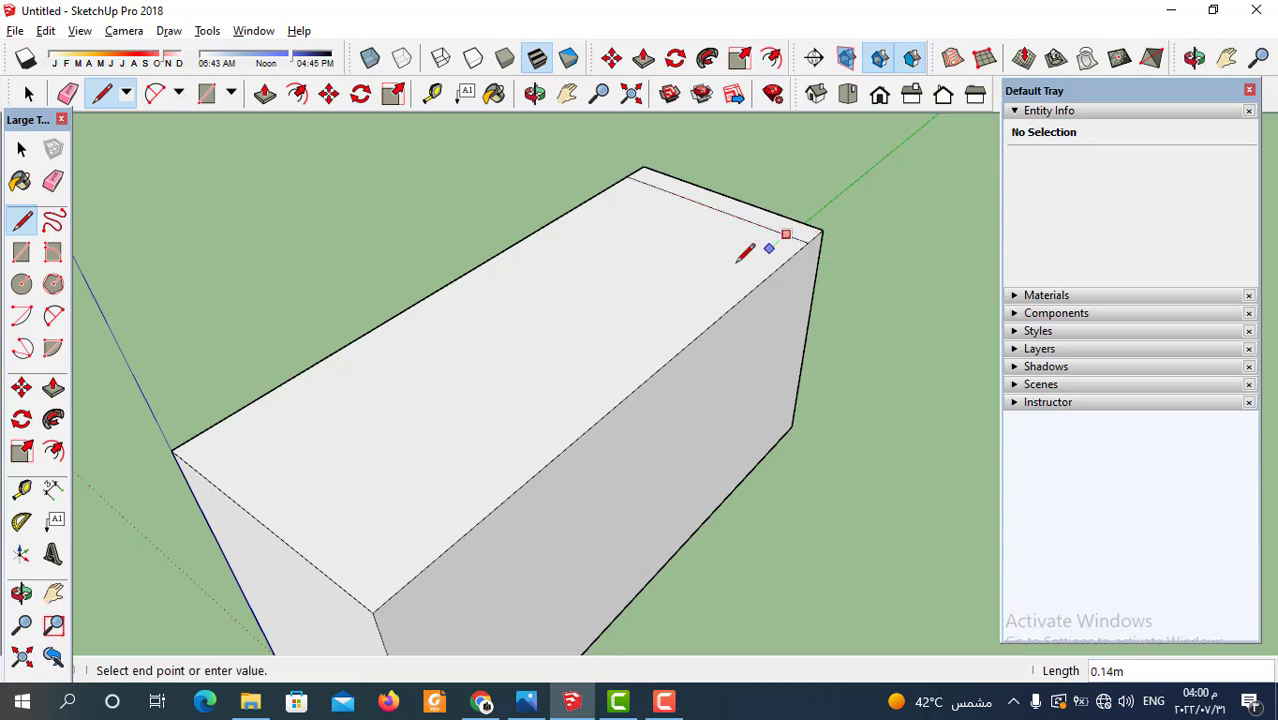
pyautogui.click(562, 419)
pyautogui.moveTo(562, 419); pyautogui.dragTo(585, 392, button='middle')
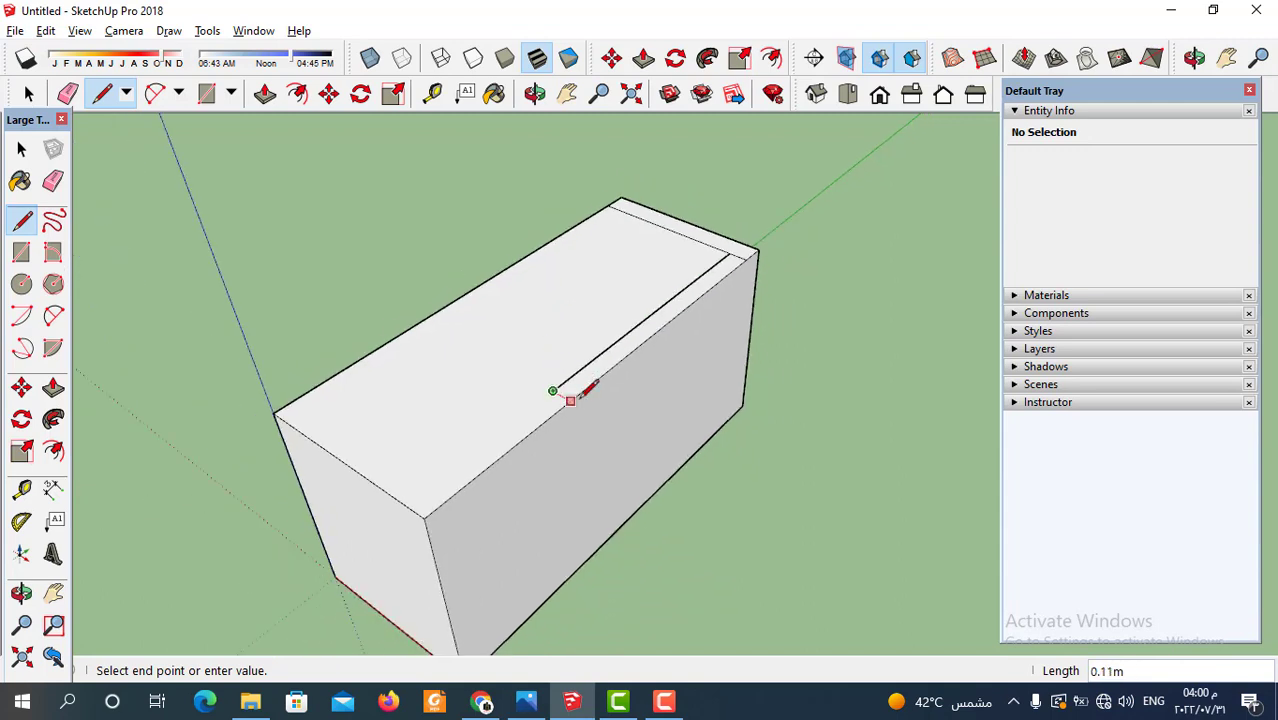
pyautogui.click(572, 400)
# Outline a panel about 1.62 m wide on the front face, down from the strip's end, and continue its lower edge across the end face
pyautogui.scroll(-3, 570, 290)
pyautogui.scroll(3, 570, 290)
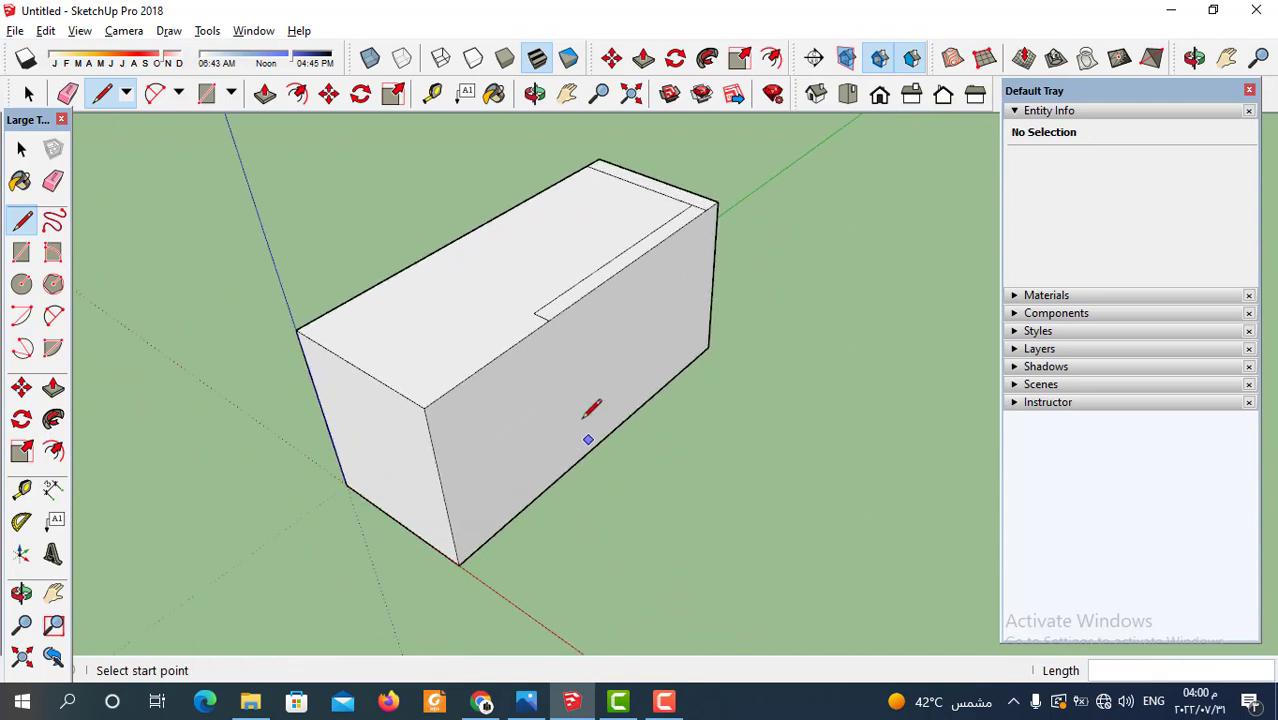
pyautogui.click(549, 320)
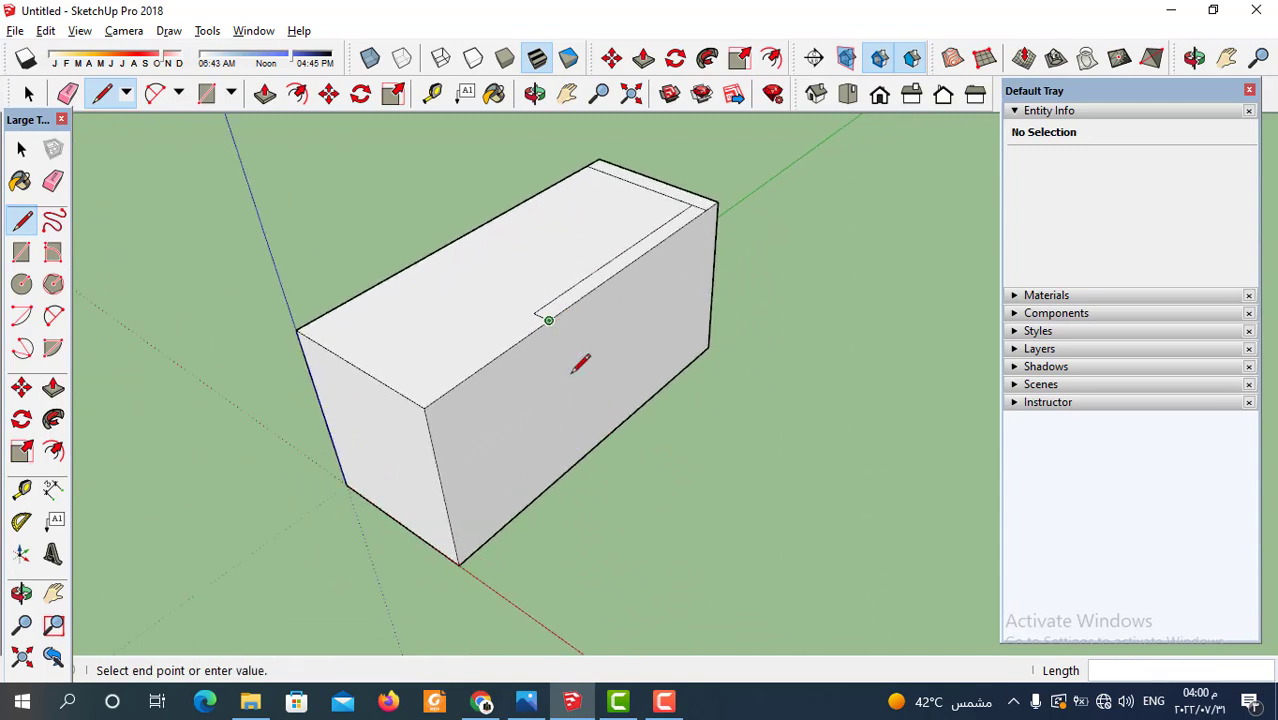
pyautogui.click(560, 452)
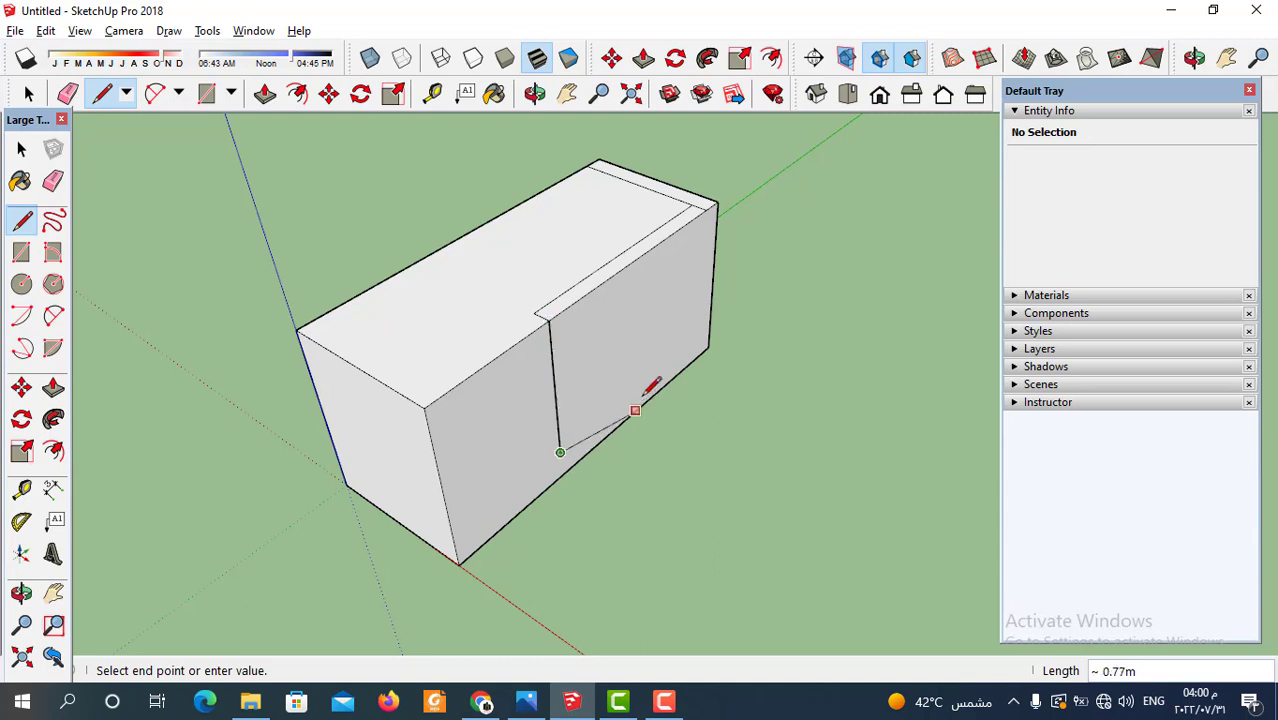
pyautogui.click(712, 328)
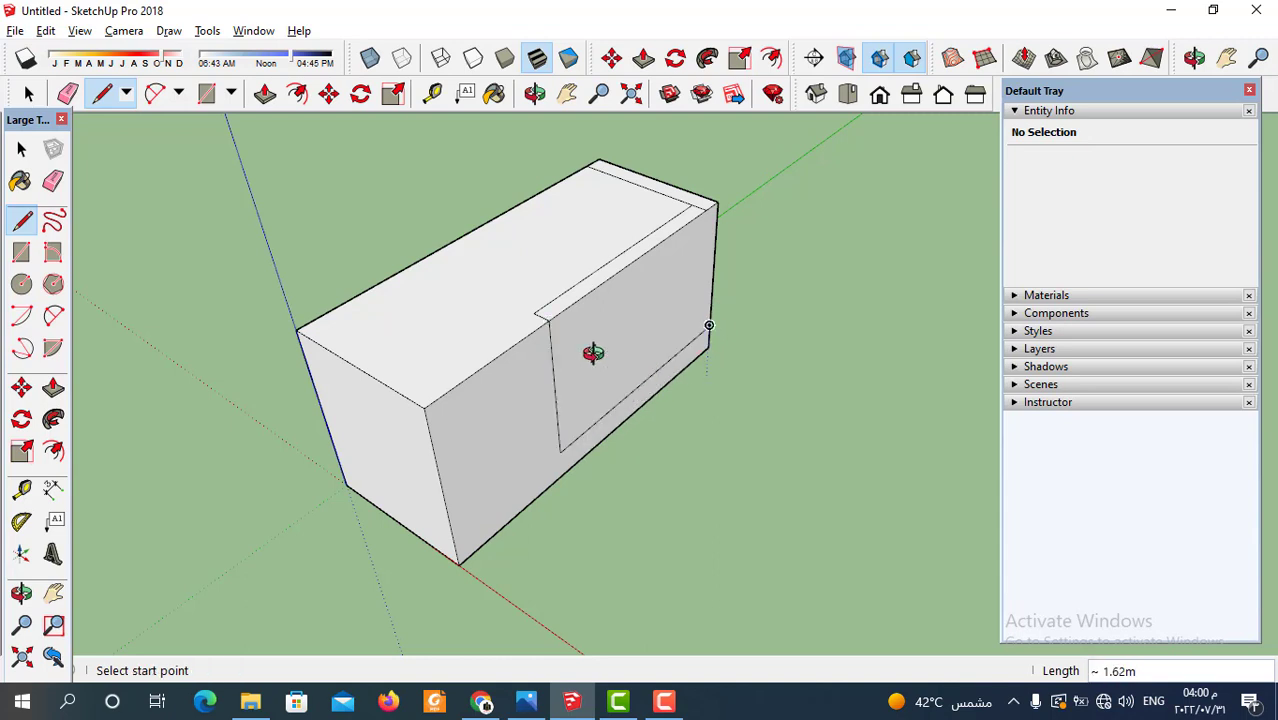
pyautogui.moveTo(590, 351); pyautogui.dragTo(690, 394, button='middle')
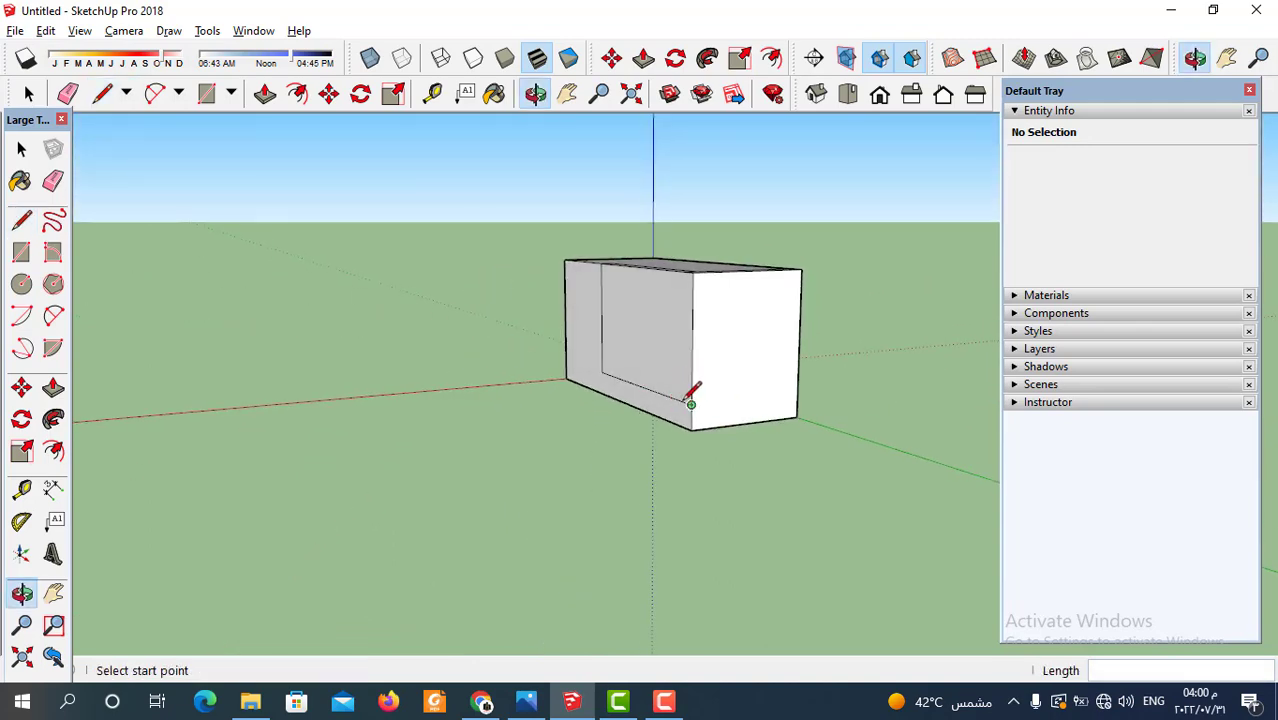
pyautogui.click(691, 404)
pyautogui.click(797, 393)
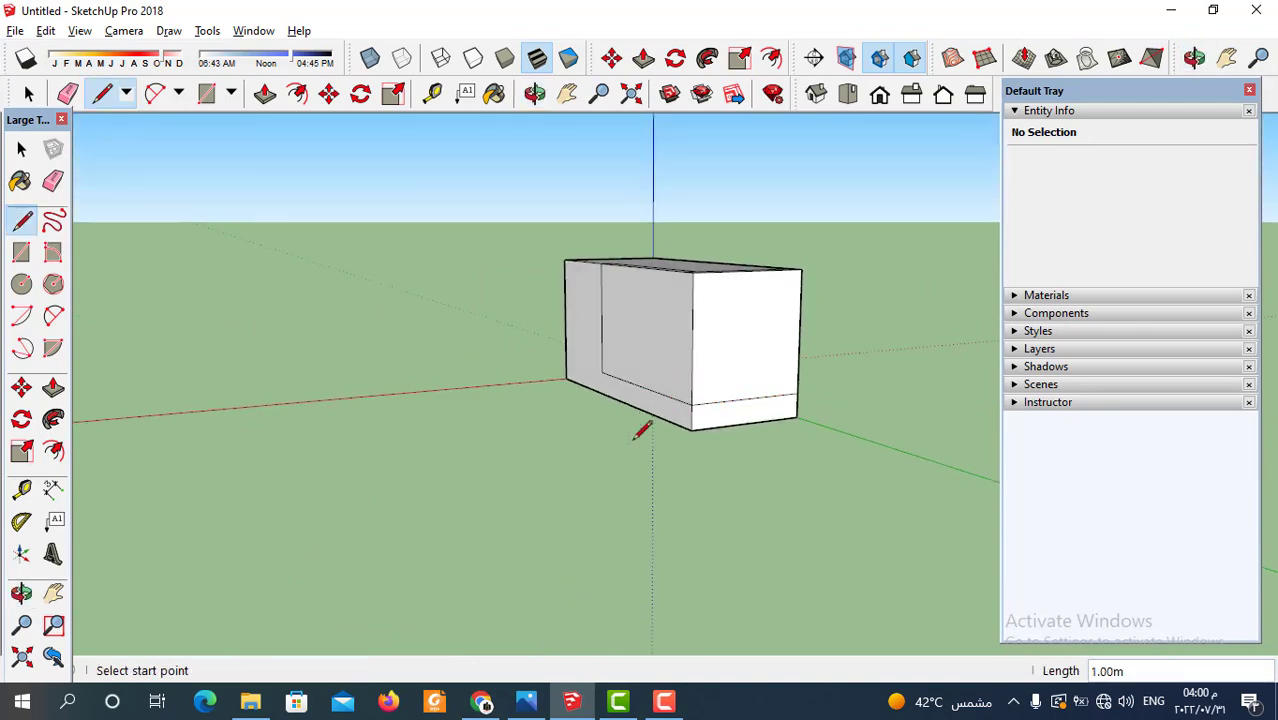
# Pull the outlined front panel outward by 0.10 m
pyautogui.moveTo(635, 438); pyautogui.dragTo(874, 524, button='middle')
pyautogui.moveTo(613, 403); pyautogui.dragTo(946, 371, button='middle')
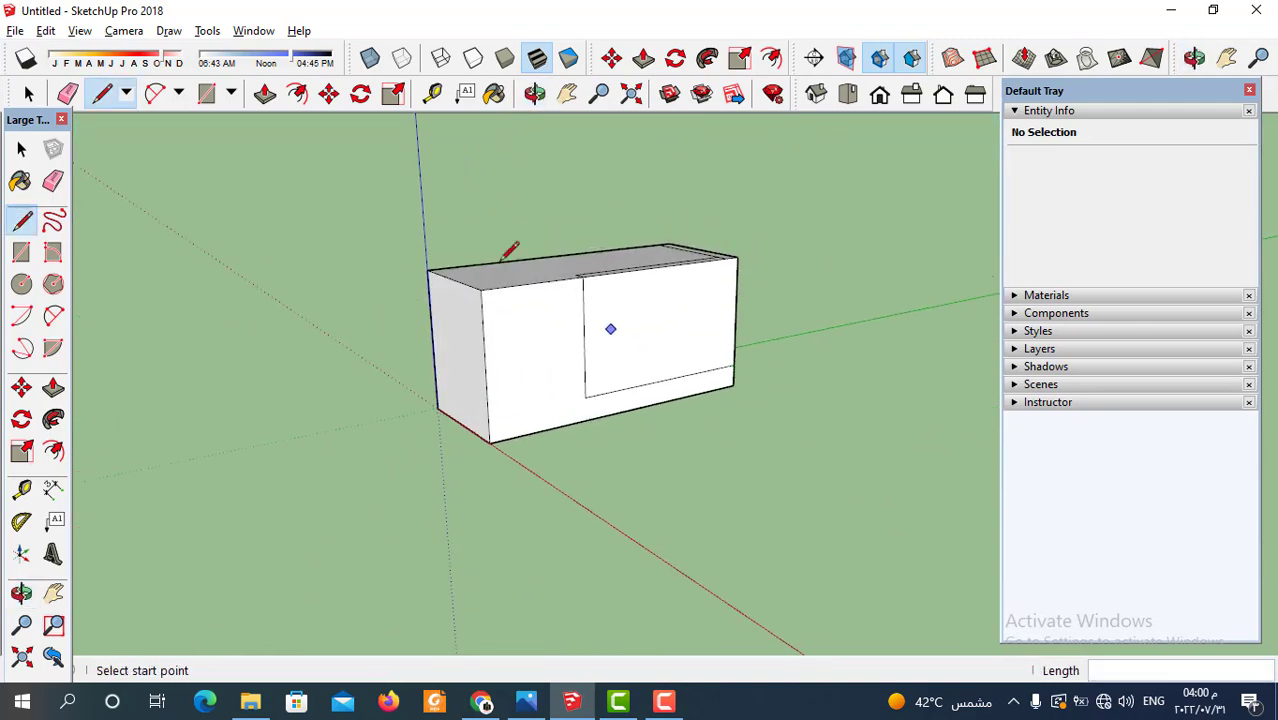
pyautogui.click(264, 93)
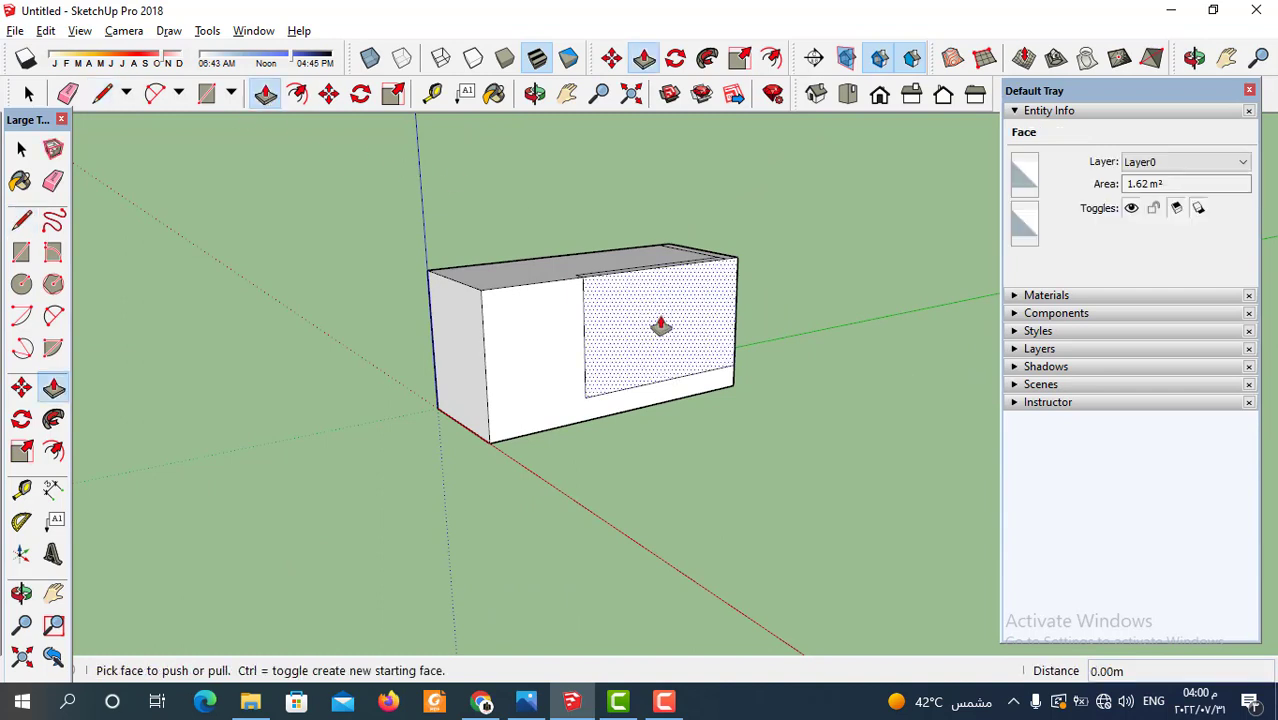
pyautogui.click(660, 326)
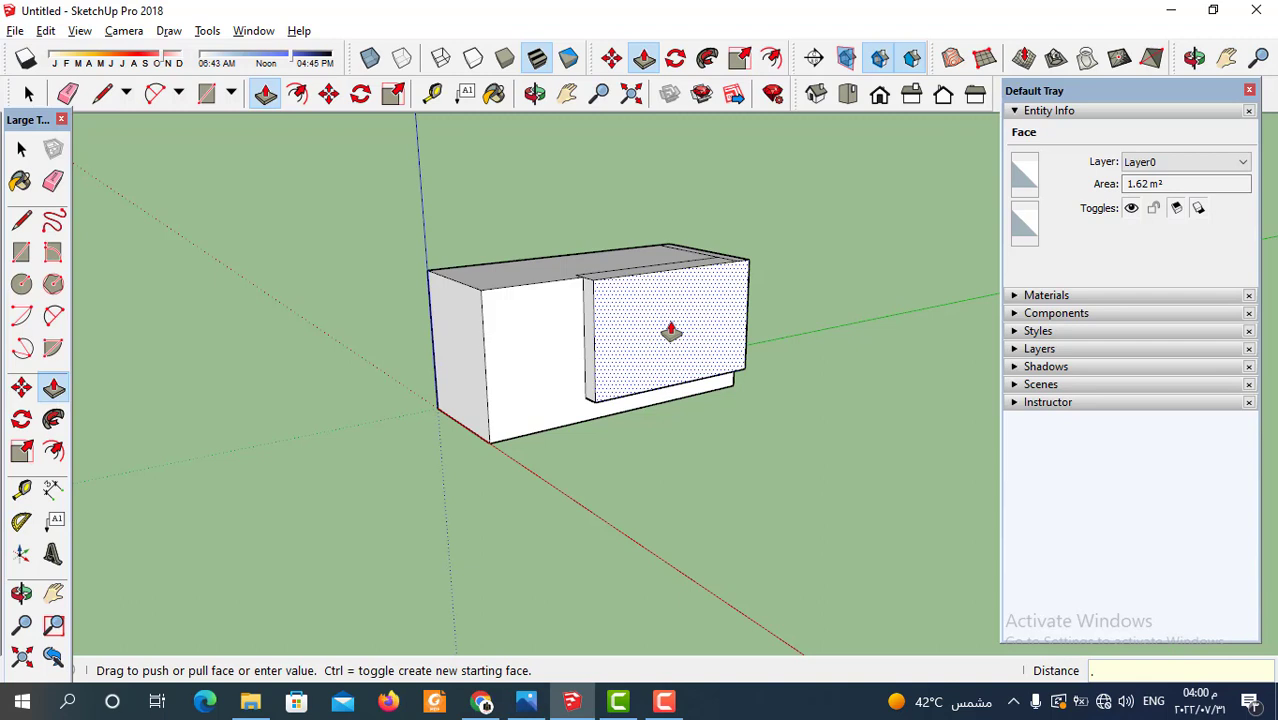
pyautogui.press('Return')
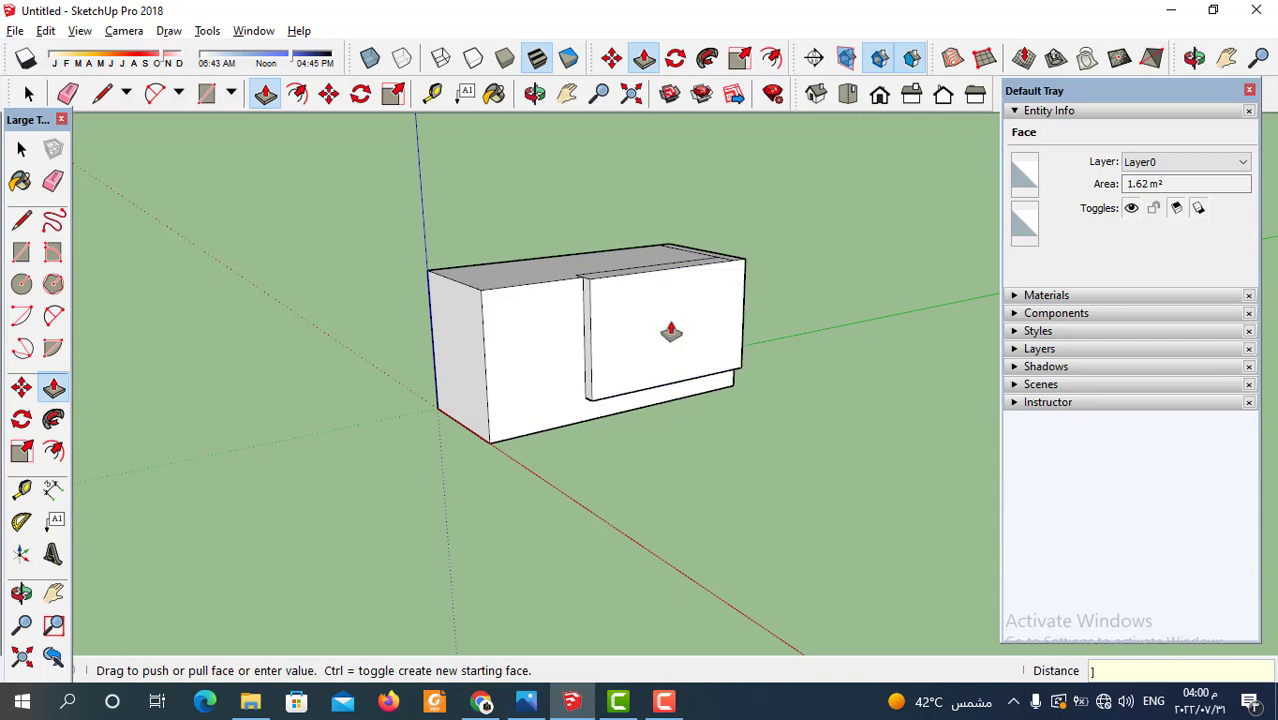
# Pull the end face above the base line outward by 0.10 m
pyautogui.moveTo(793, 274); pyautogui.dragTo(400, 309, button='middle')
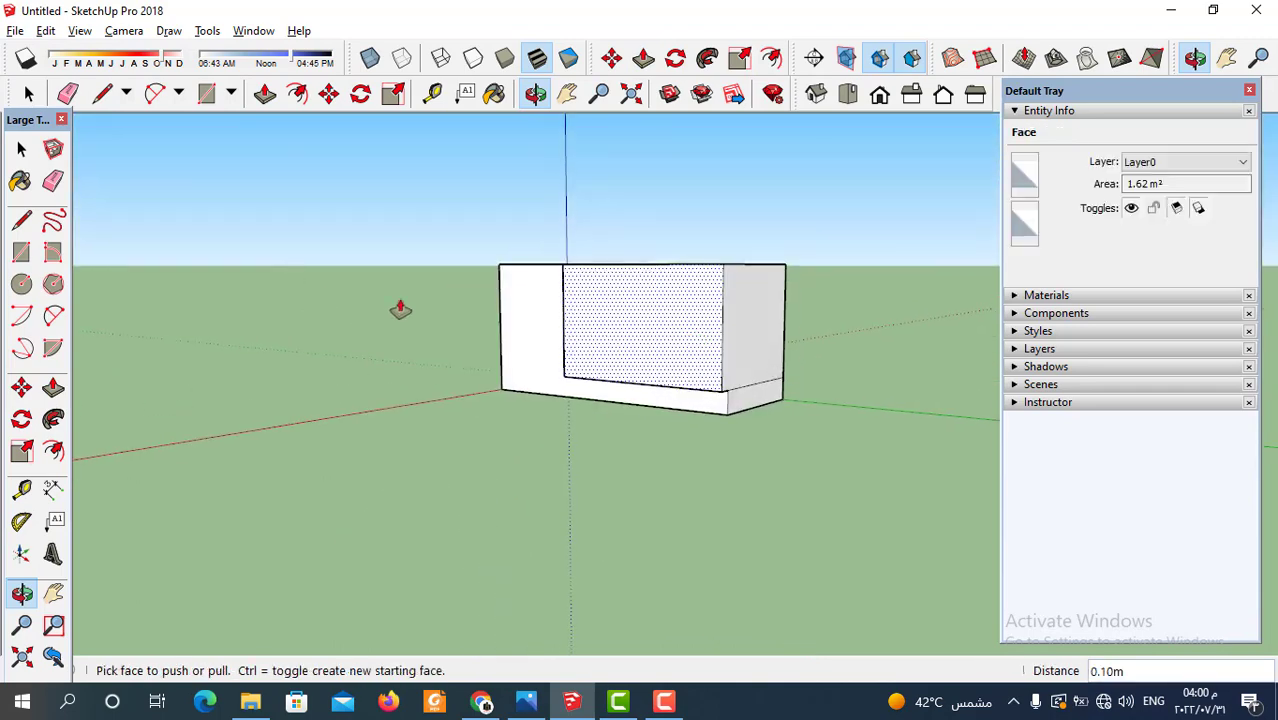
pyautogui.click(749, 347)
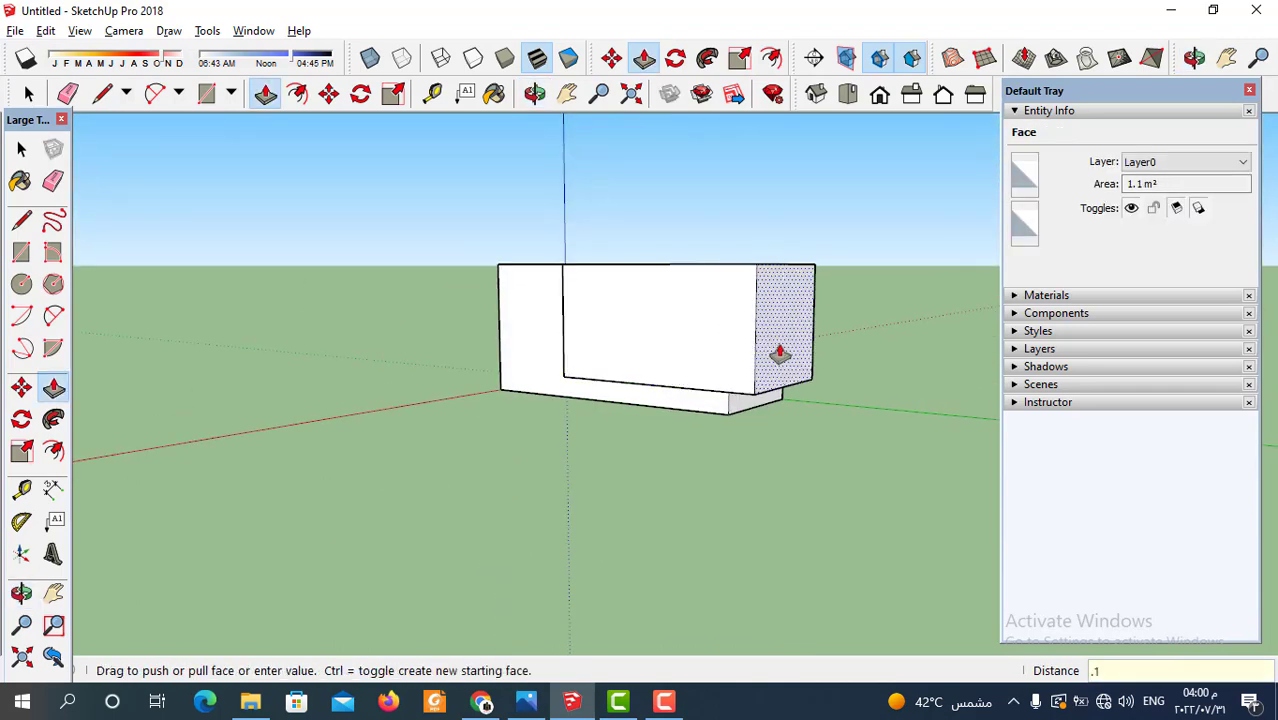
pyautogui.press('Return')
# Raise the top strip above the front panel with two successive pulls of 0.10 m each
pyautogui.moveTo(599, 325); pyautogui.dragTo(668, 222, button='middle')
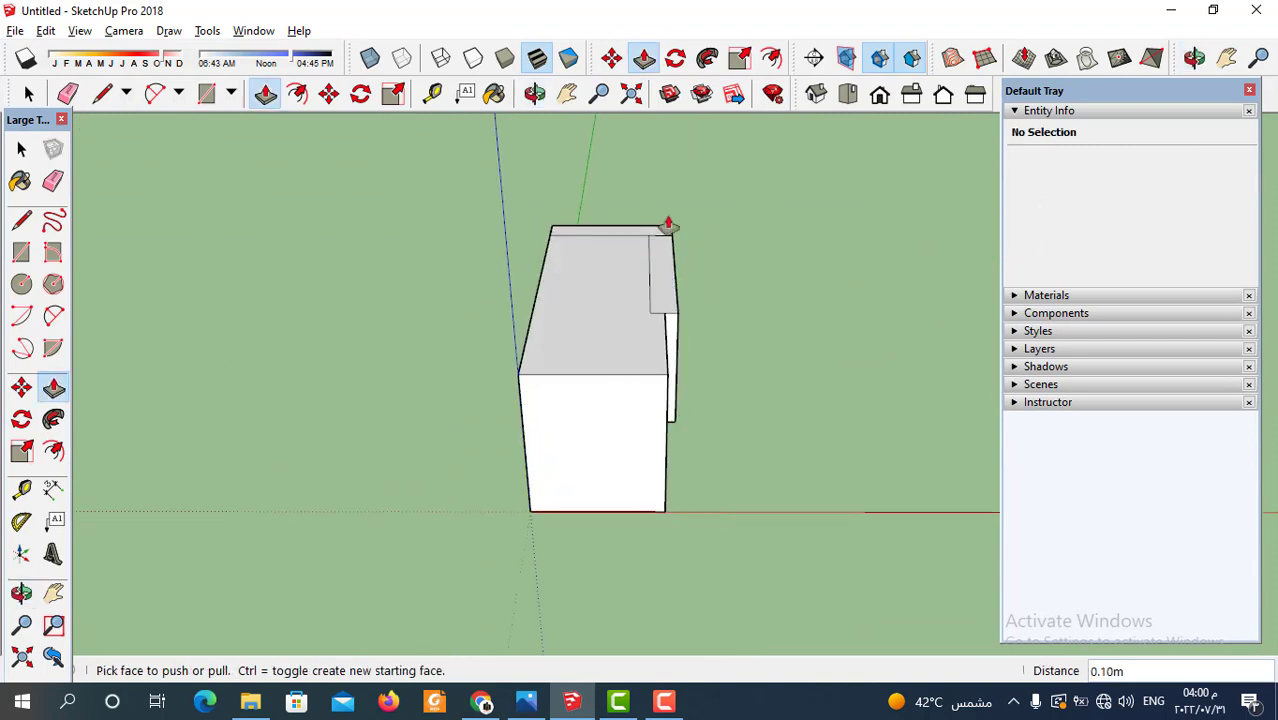
pyautogui.click(662, 295)
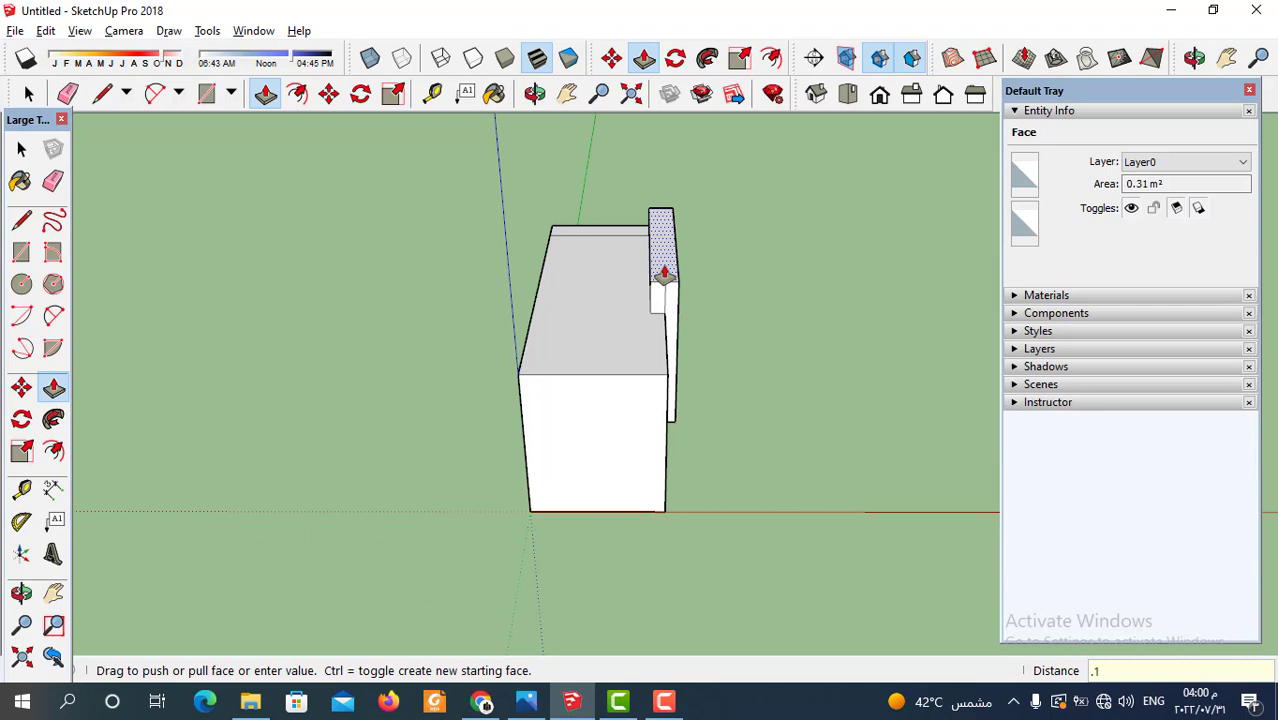
pyautogui.press('Return')
pyautogui.click(662, 287)
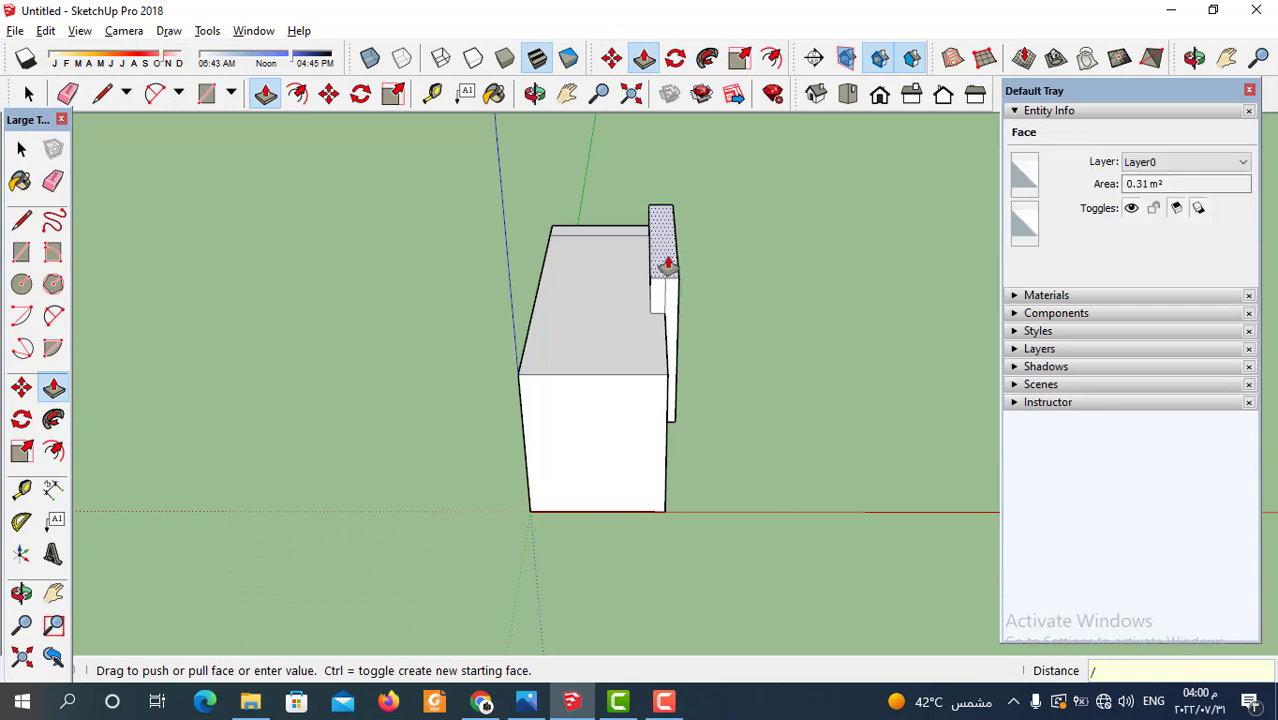
pyautogui.press('Return')
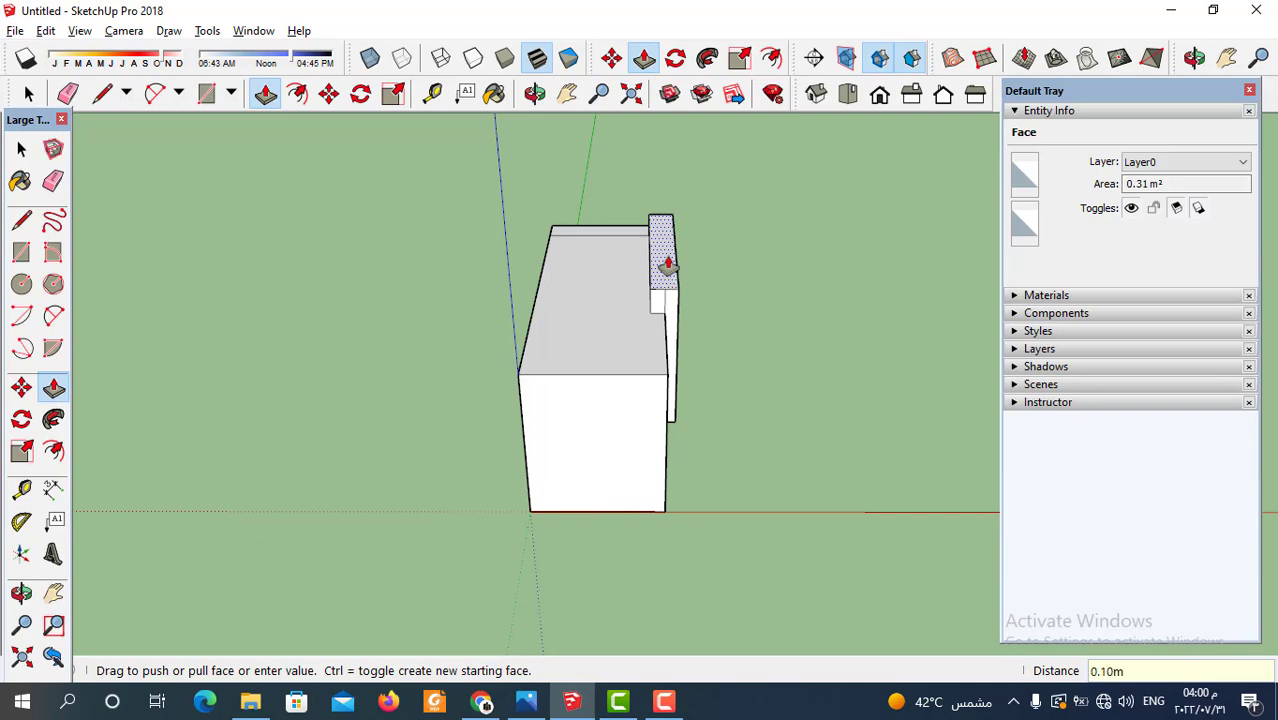
pyautogui.moveTo(685, 405); pyautogui.dragTo(642, 308, button='middle')
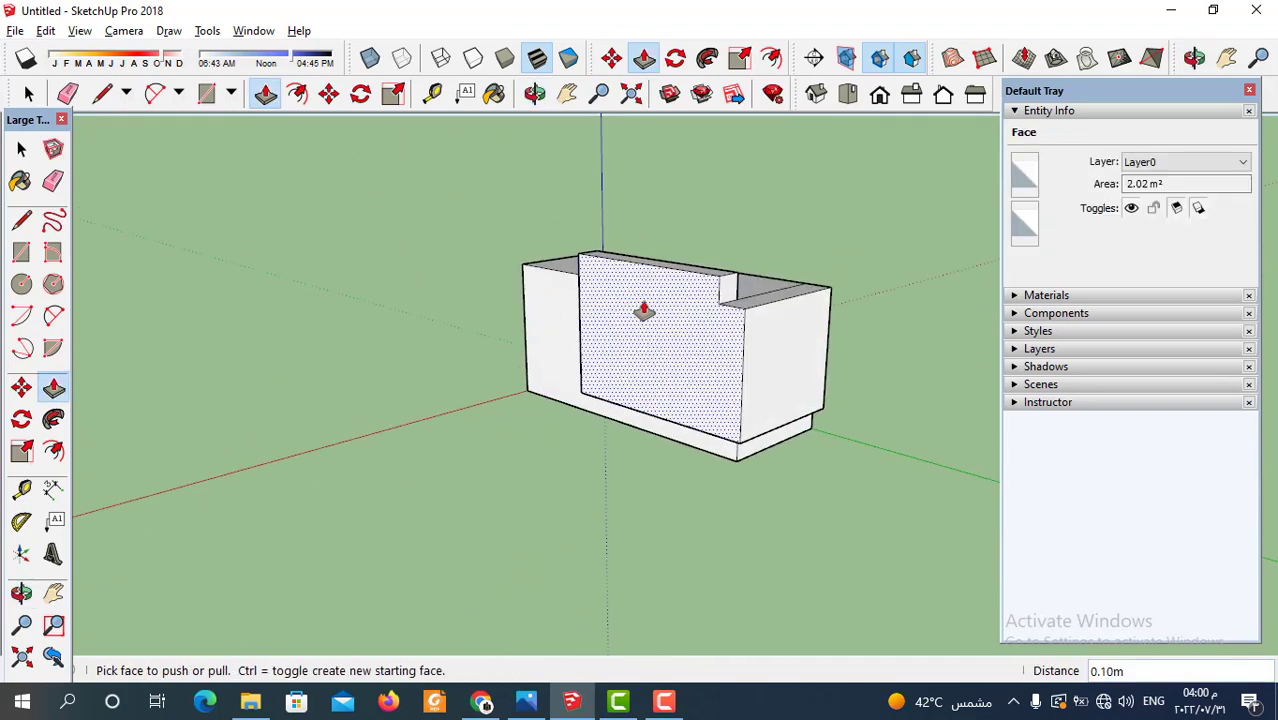
# Raise the top strip along the end side by 0.20 m, level with the raised strip above the front panel
pyautogui.click(736, 308)
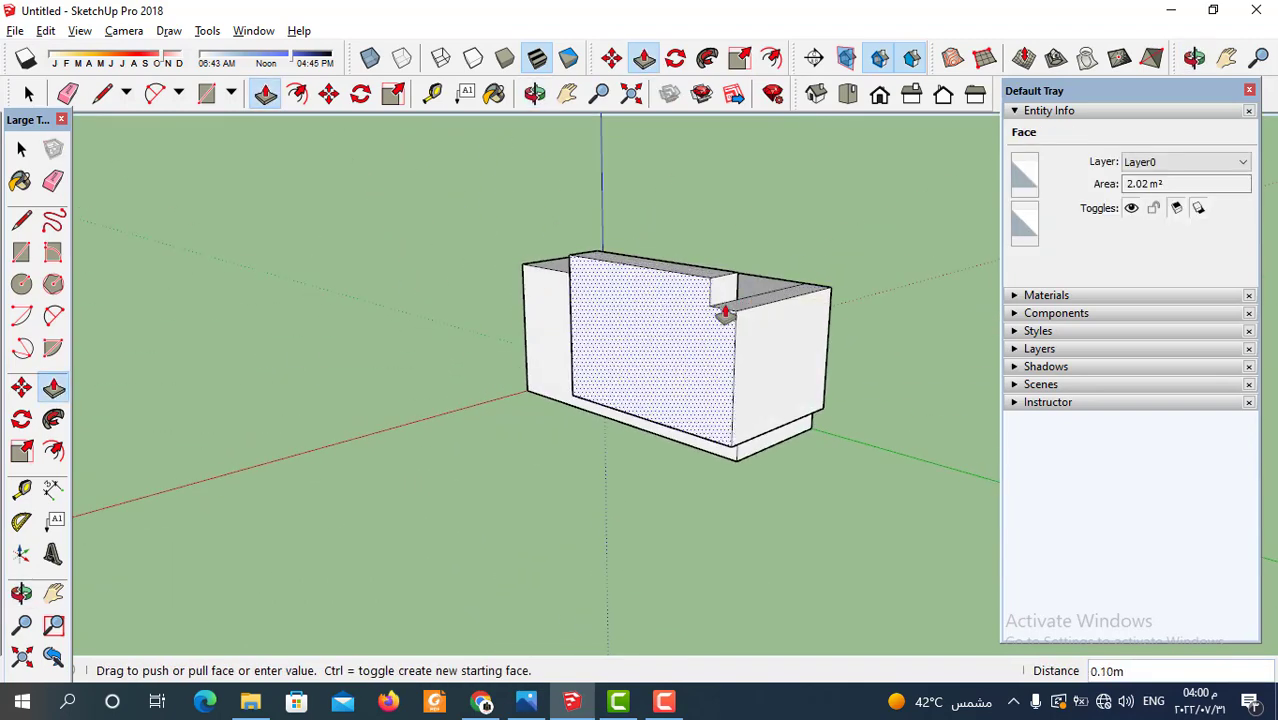
pyautogui.click(742, 308)
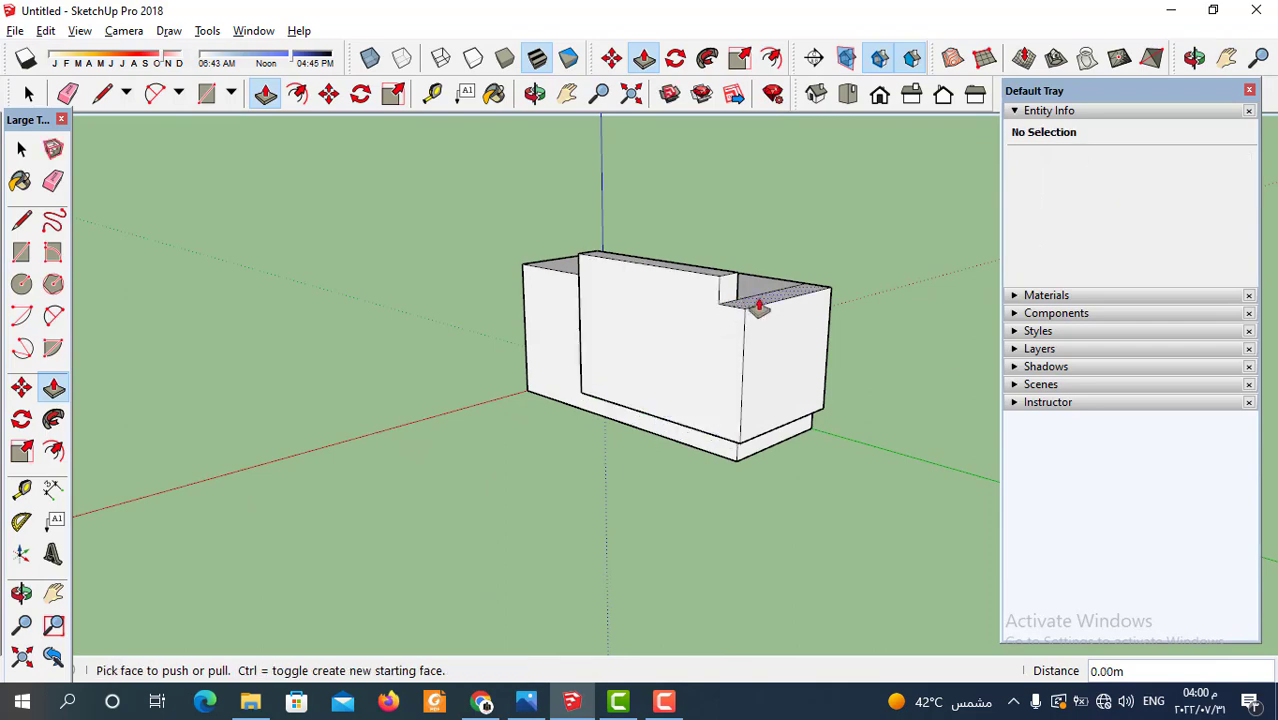
pyautogui.click(759, 307)
pyautogui.click(717, 285)
# Check the reference photo and push the inner face of the raised front strip in by 0.11 m to thin it
pyautogui.moveTo(662, 357); pyautogui.dragTo(750, 352, button='middle')
pyautogui.moveTo(560, 419); pyautogui.dragTo(653, 605, button='middle')
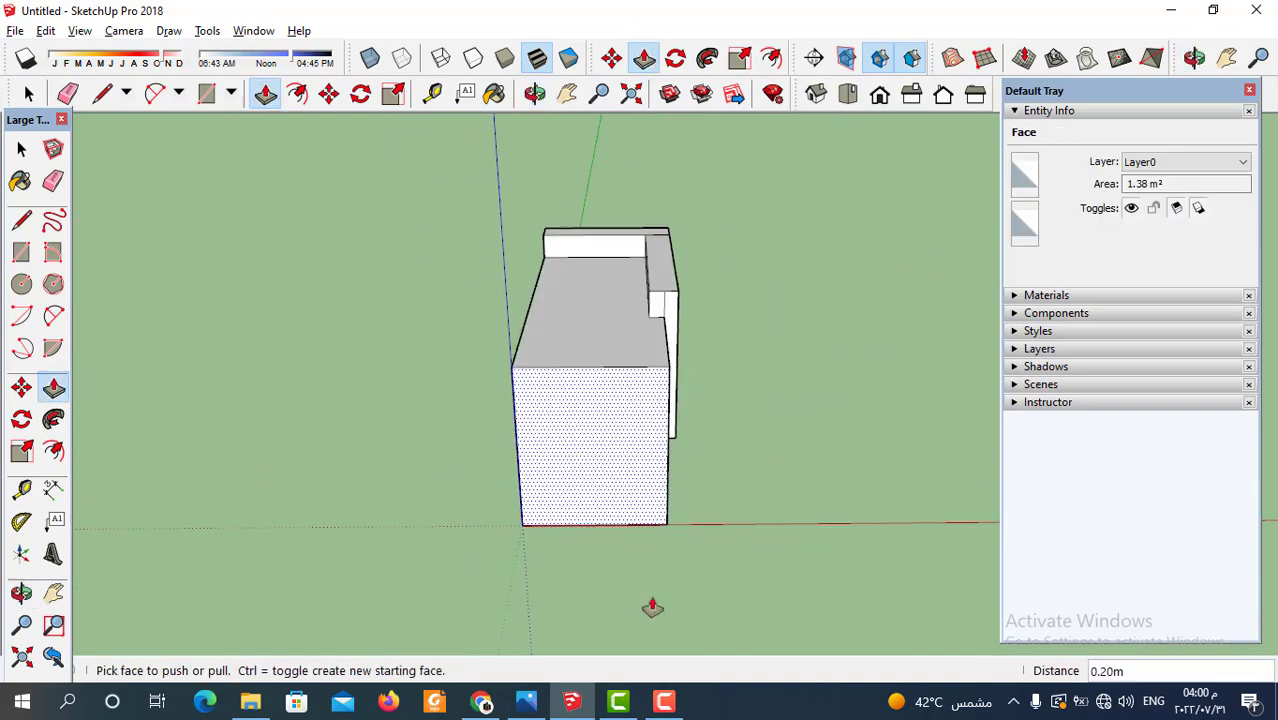
pyautogui.click(530, 703)
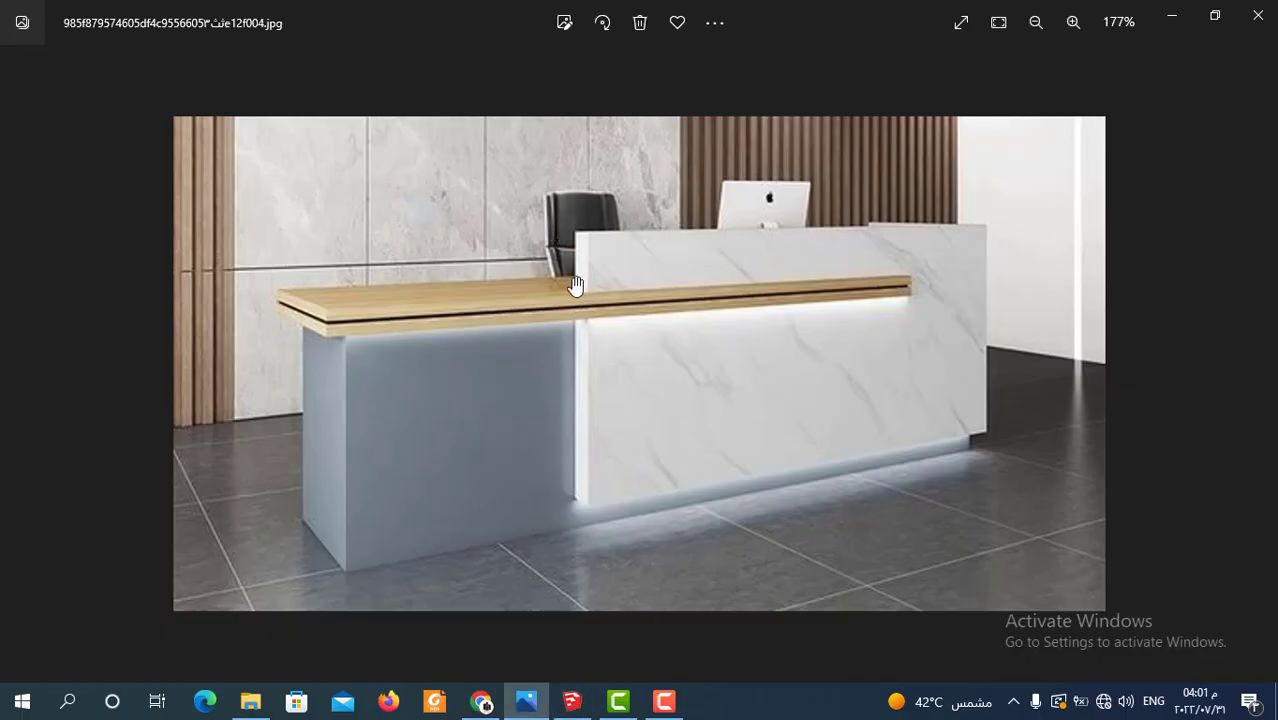
pyautogui.click(572, 703)
pyautogui.moveTo(608, 502); pyautogui.dragTo(636, 420, button='middle')
pyautogui.scroll(3, 650, 283)
pyautogui.click(659, 326)
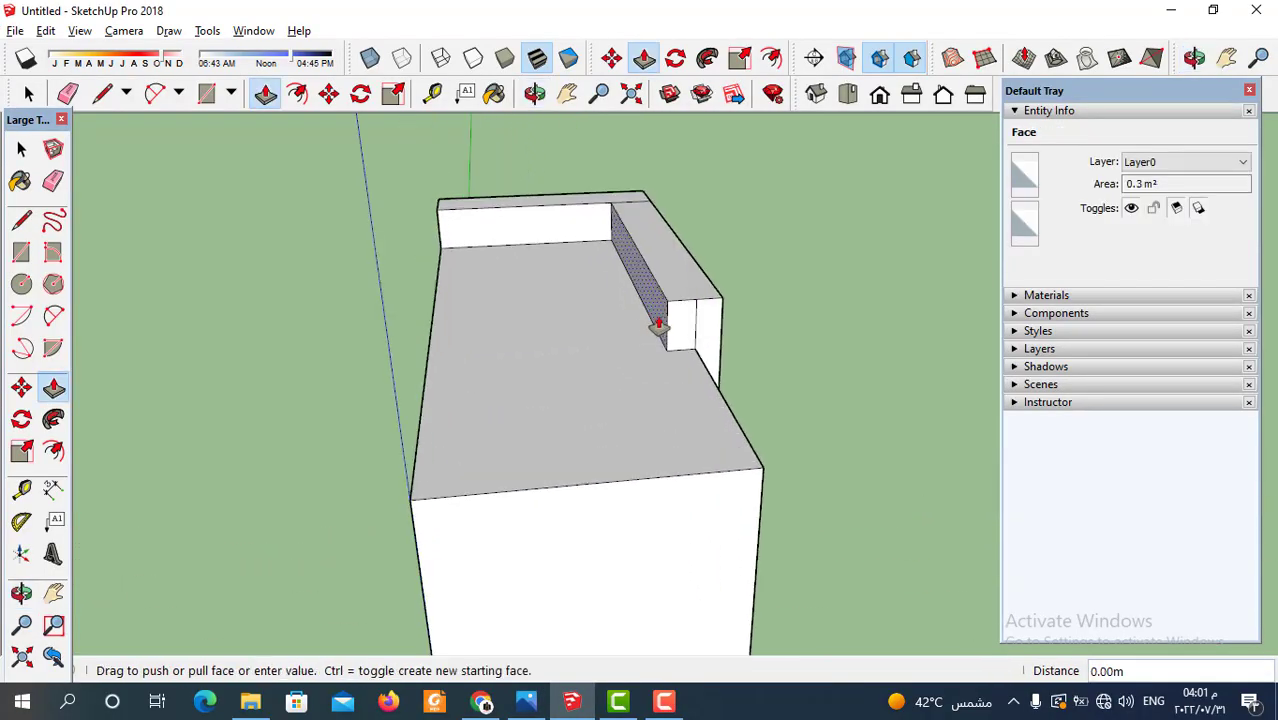
pyautogui.click(695, 308)
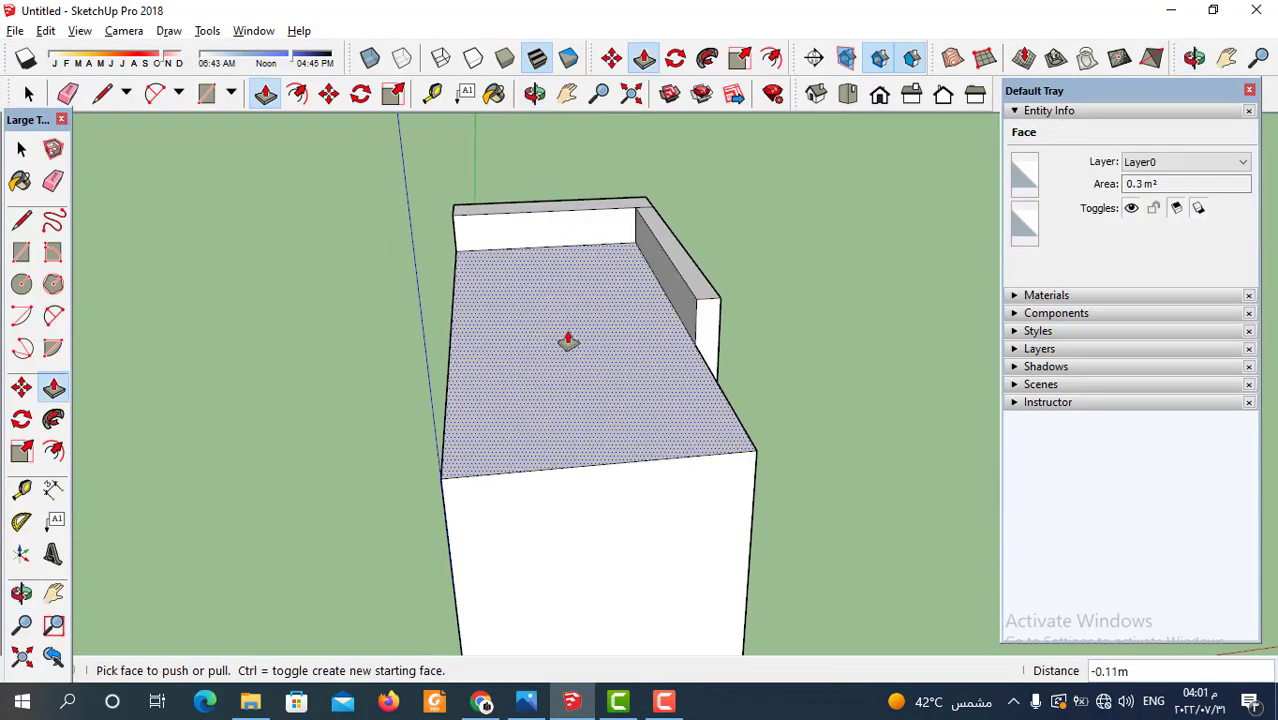
# Check the reference photo, and draw a line just below the top edge, 1.00 m across the open end face and along the front face to the panel
pyautogui.moveTo(596, 314); pyautogui.dragTo(350, 348, button='middle')
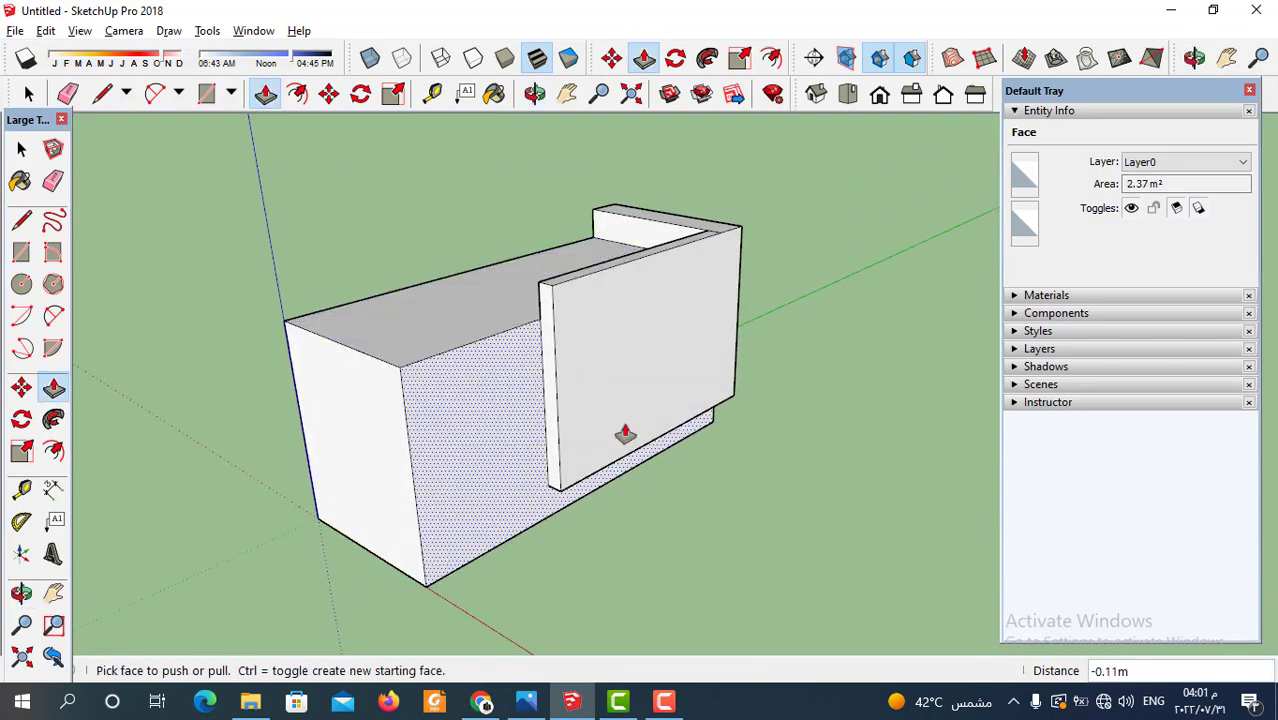
pyautogui.moveTo(582, 400); pyautogui.dragTo(519, 354, button='middle')
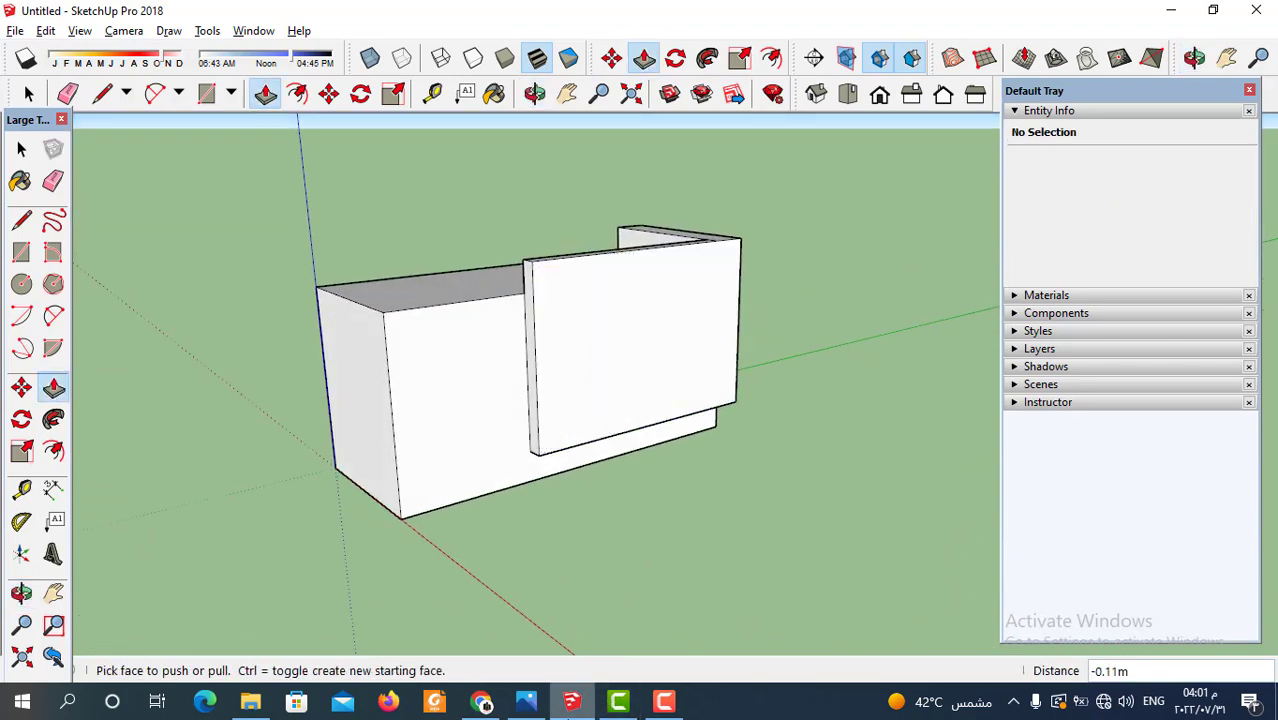
pyautogui.moveTo(528, 705)
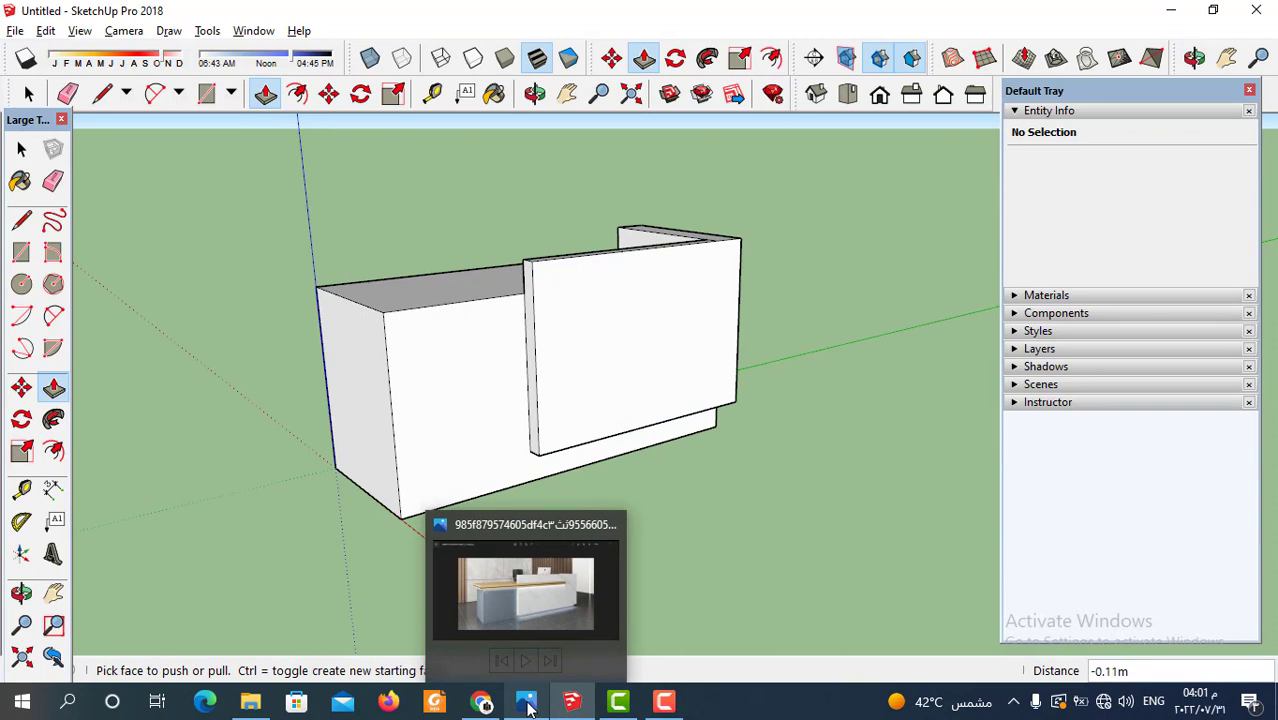
pyautogui.click(526, 703)
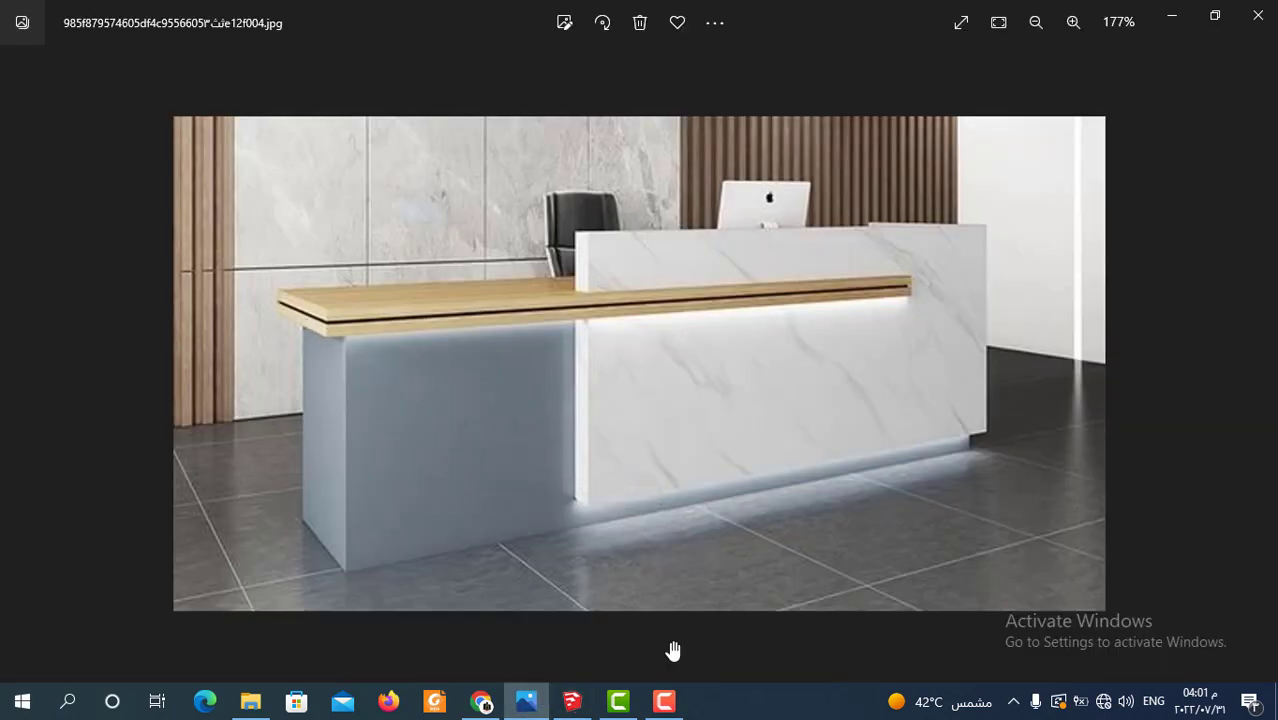
pyautogui.click(571, 703)
pyautogui.moveTo(590, 422)
pyautogui.mouseDown(button='middle')
pyautogui.moveTo(565, 485)
pyautogui.moveTo(538, 486)
pyautogui.moveTo(522, 389)
pyautogui.mouseUp(button='middle')
pyautogui.click(101, 93)
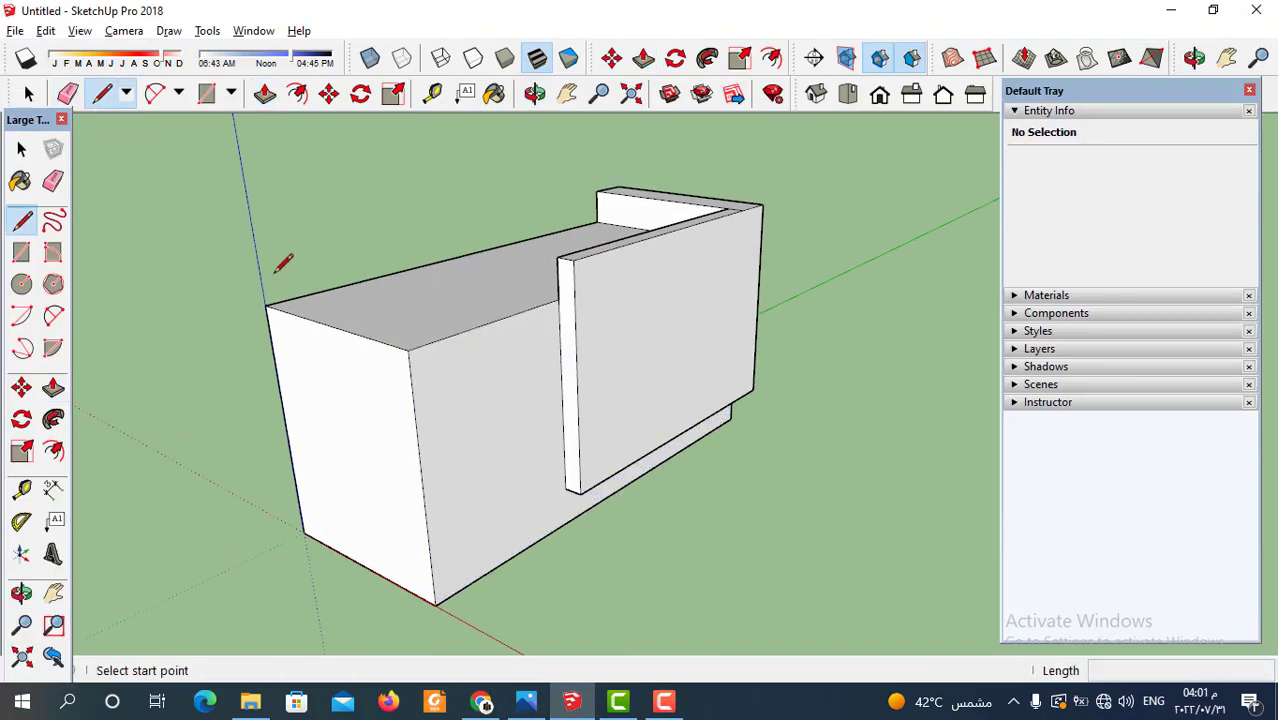
pyautogui.click(268, 328)
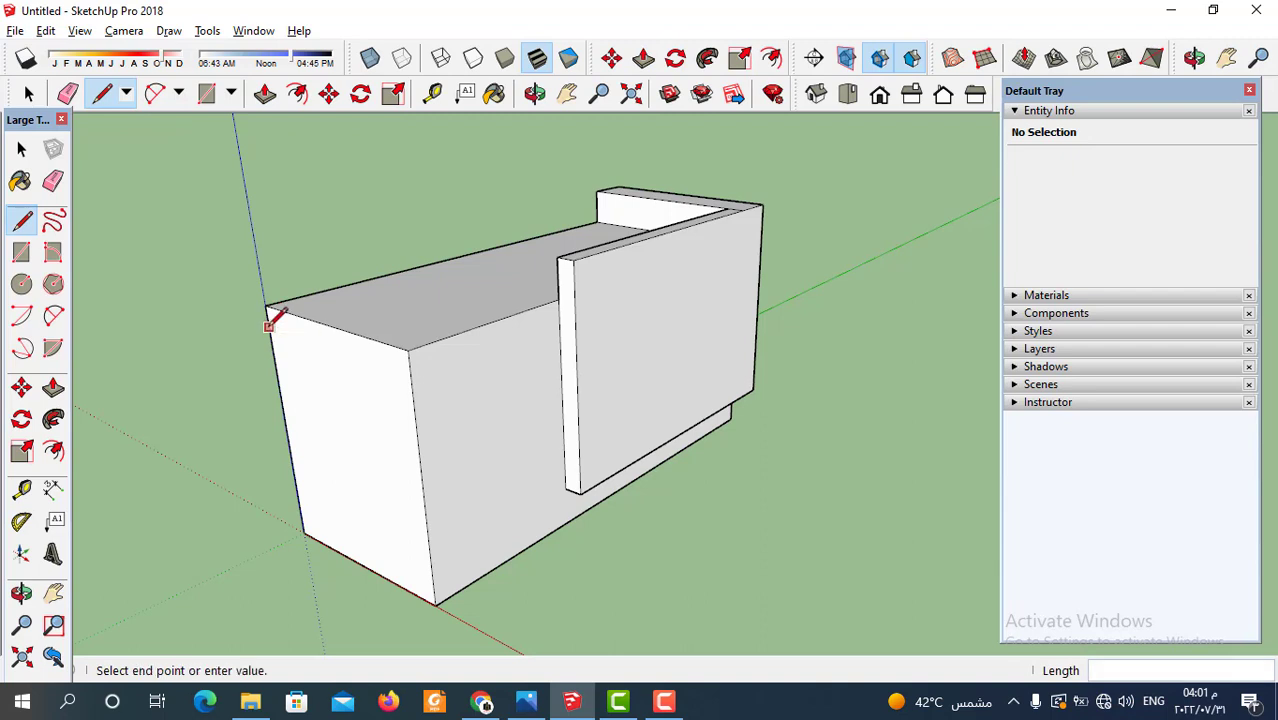
pyautogui.click(410, 372)
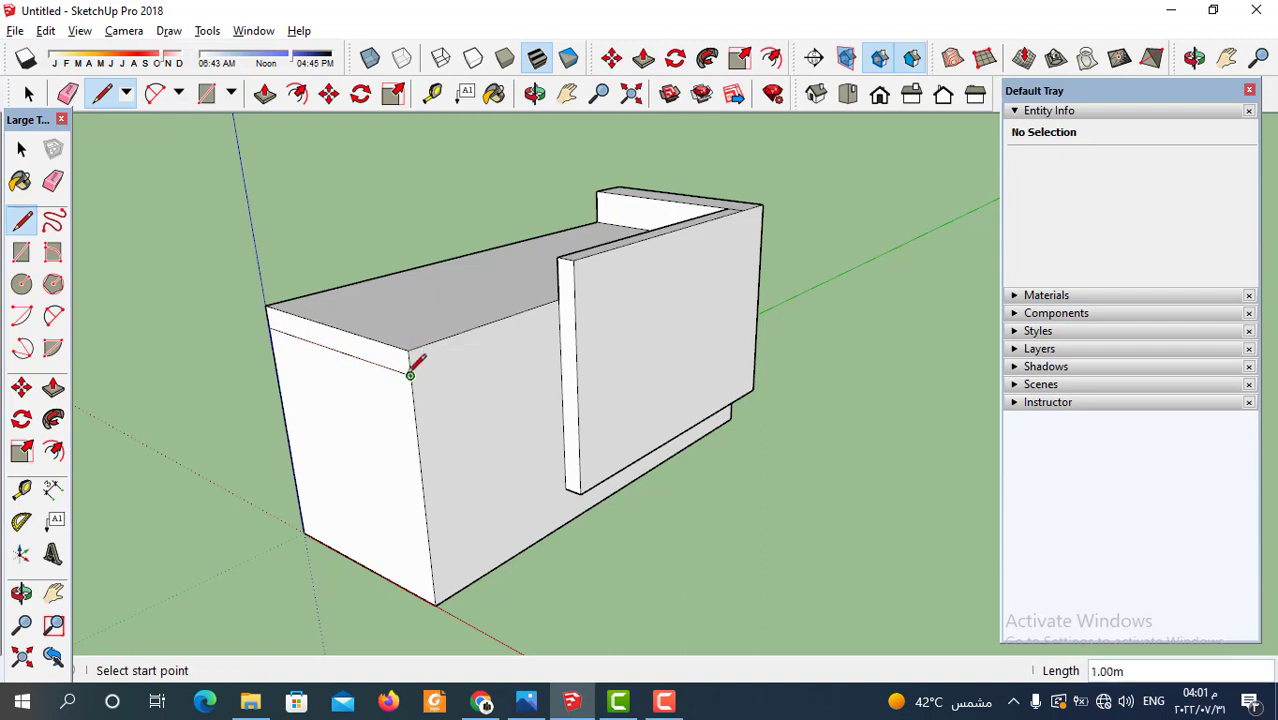
pyautogui.click(410, 375)
pyautogui.click(565, 310)
# Continue the line 0.10 m across the projecting panel's side and about 1.72 m across its front face
pyautogui.scroll(1, 564, 313)
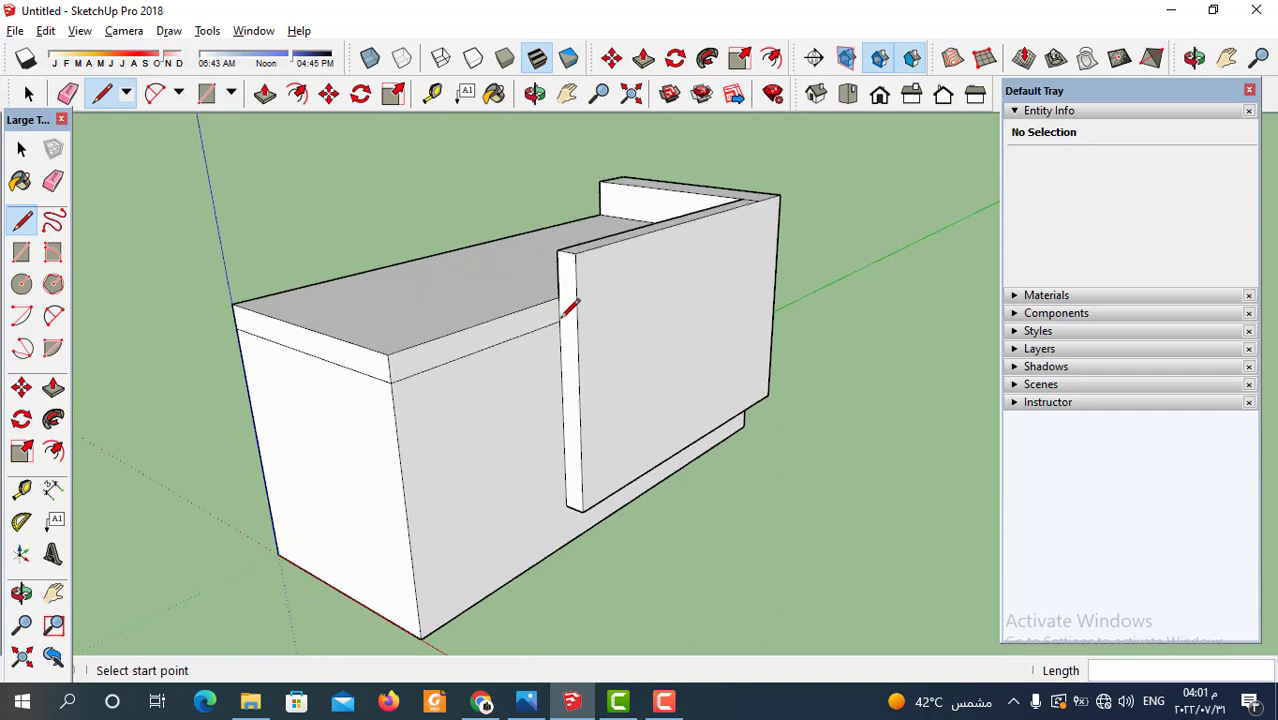
pyautogui.click(559, 320)
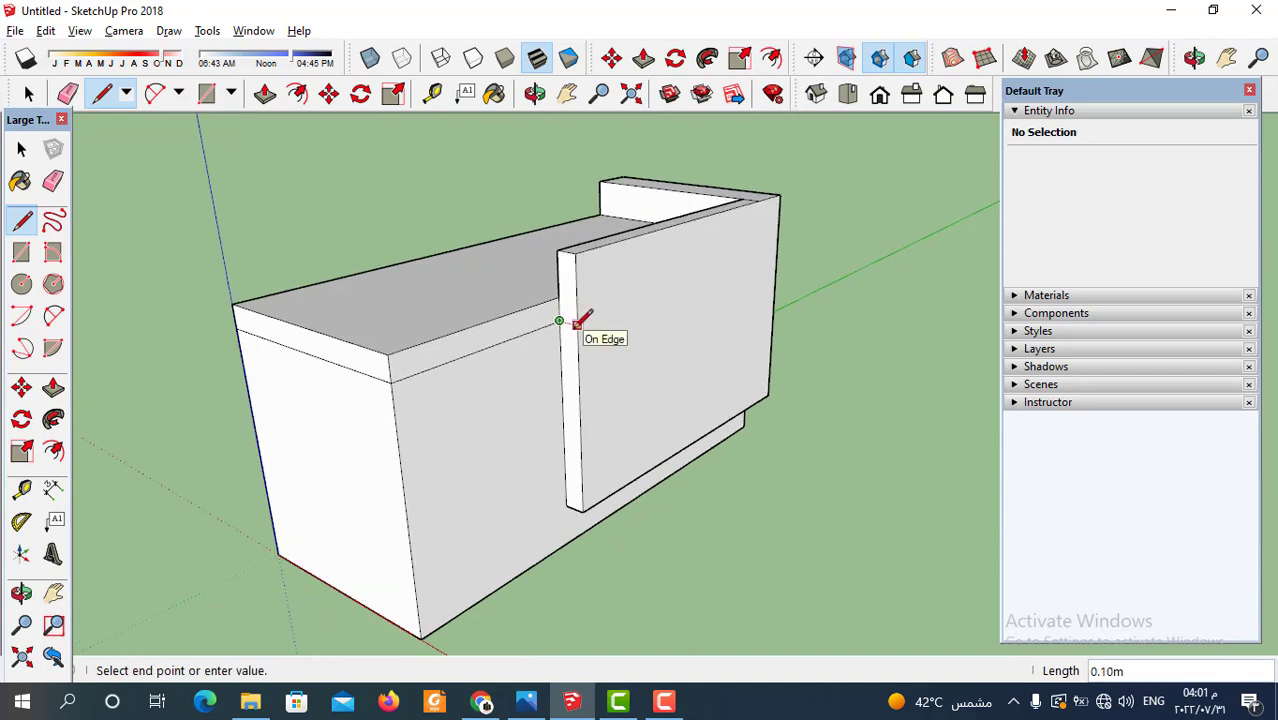
pyautogui.click(577, 325)
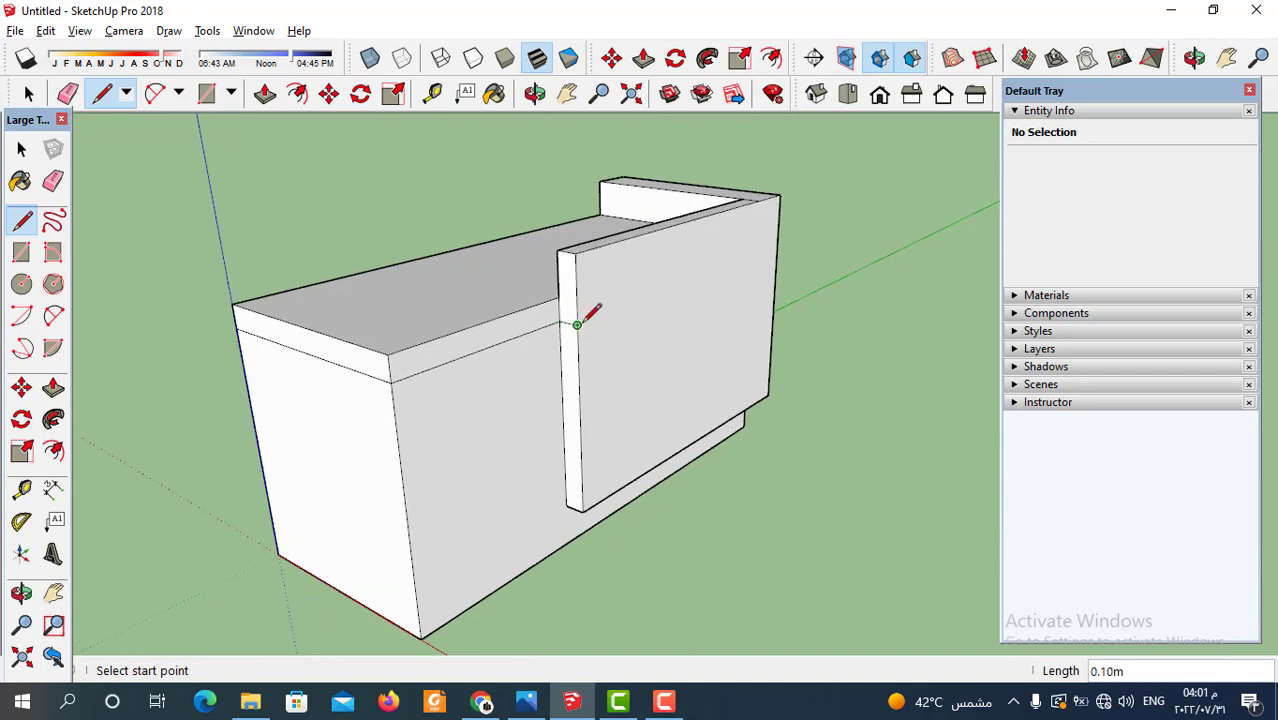
pyautogui.click(776, 253)
pyautogui.click(577, 325)
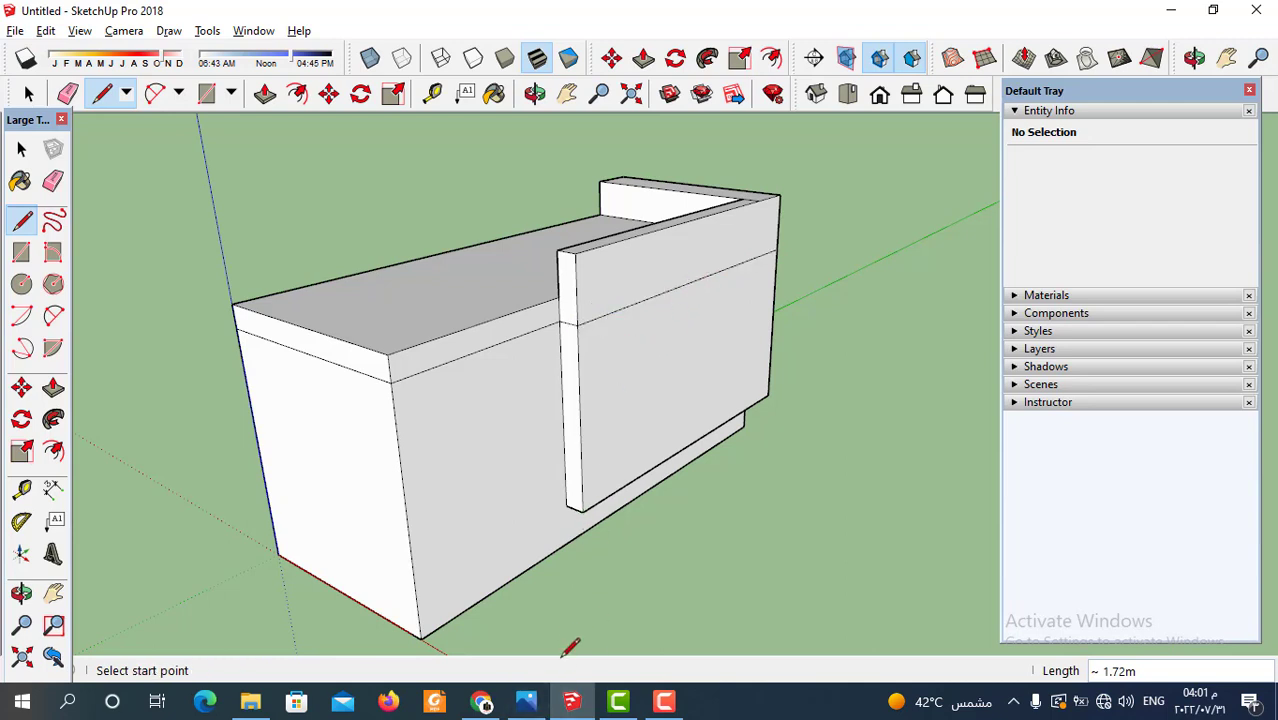
# Compare with the reference photo, and pull the countertop's front band outward by 0.07 m and its open end band outward to overhang the base
pyautogui.click(529, 702)
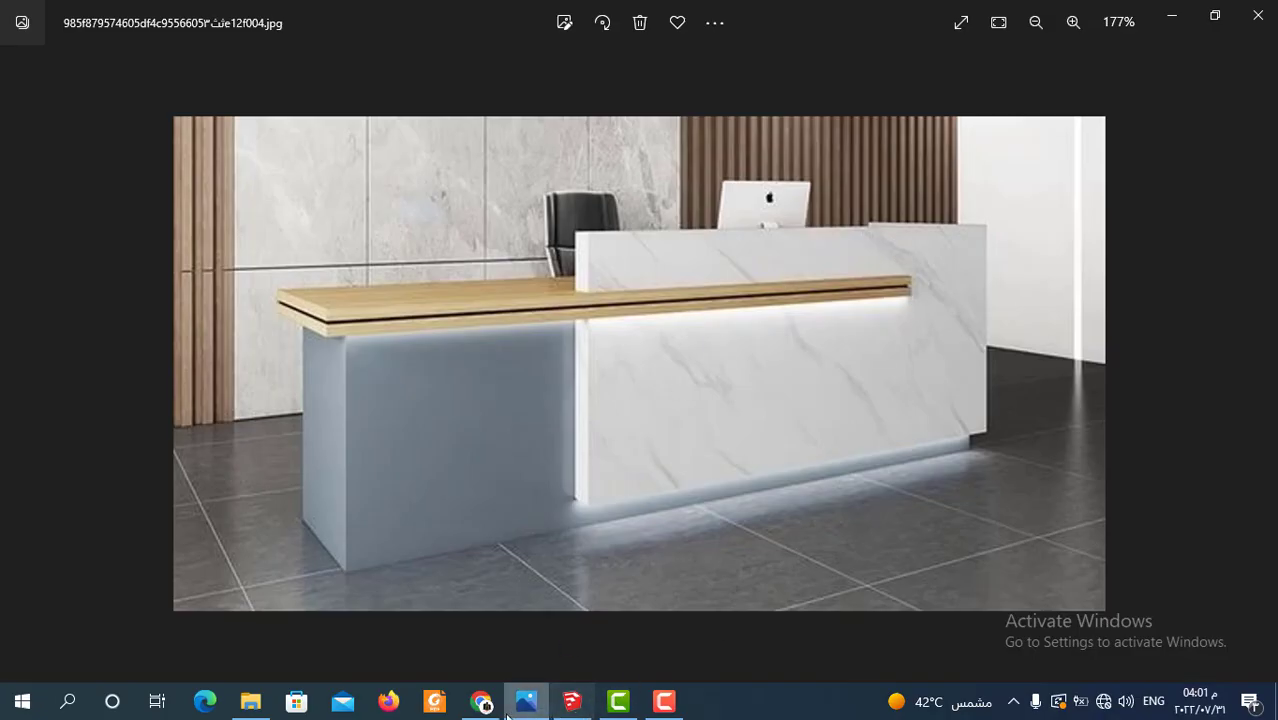
pyautogui.click(572, 702)
pyautogui.moveTo(676, 342); pyautogui.dragTo(306, 152, button='middle')
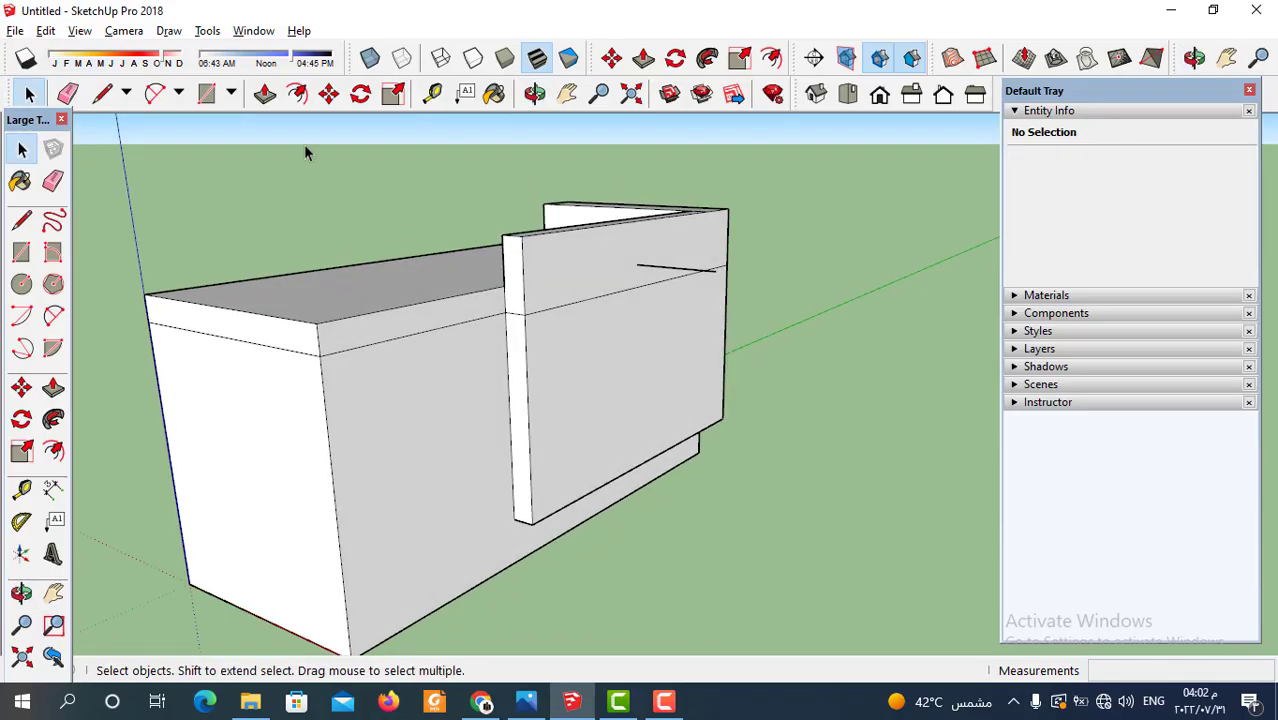
pyautogui.click(265, 93)
pyautogui.click(412, 330)
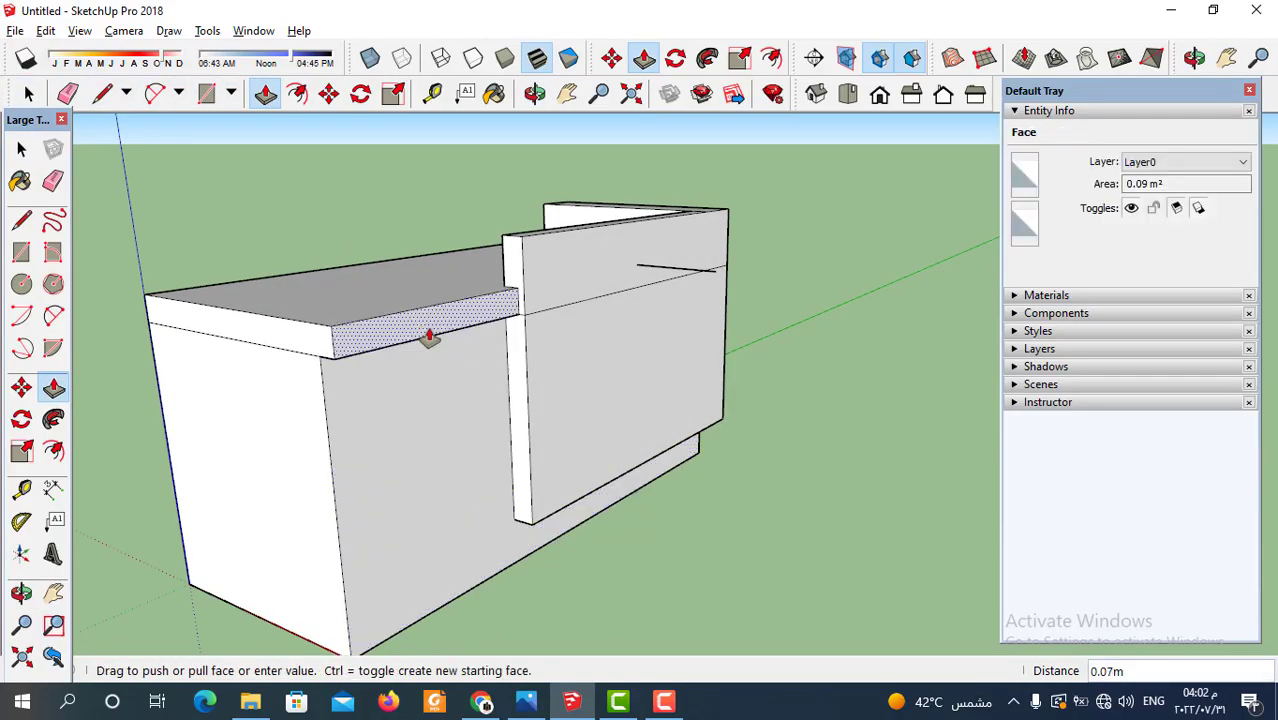
pyautogui.click(425, 335)
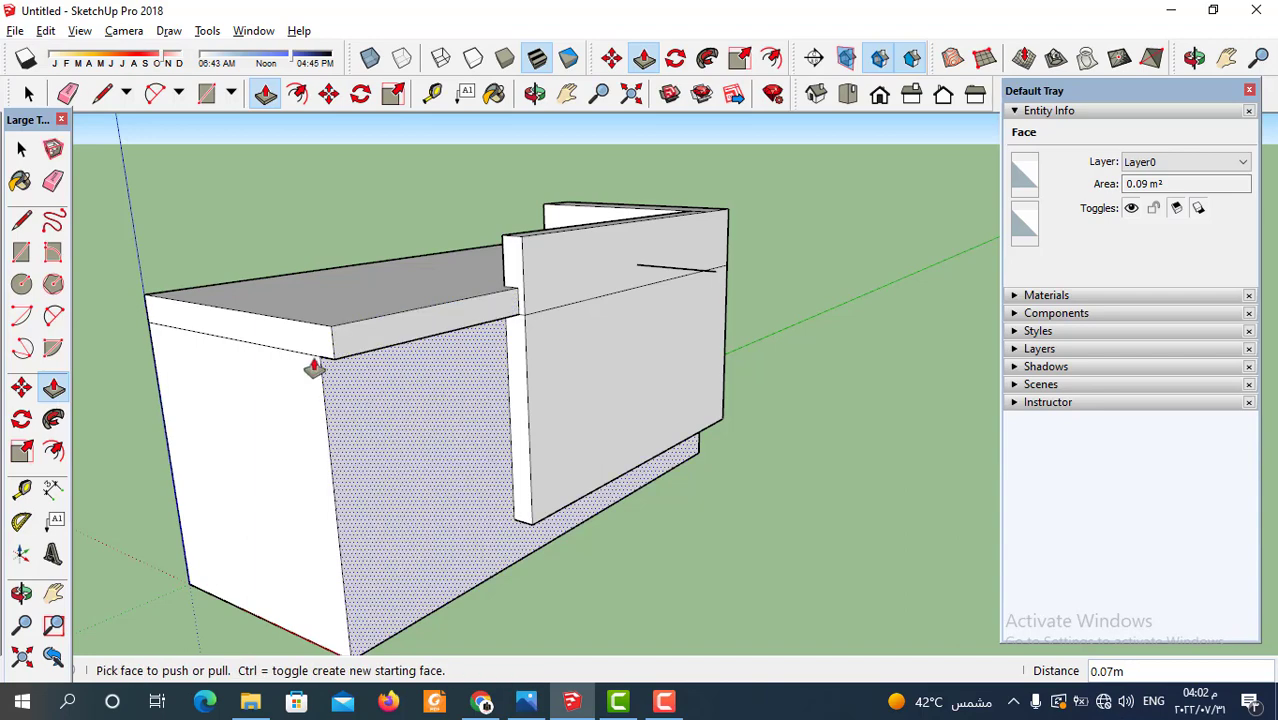
pyautogui.click(314, 348)
pyautogui.click(296, 355)
# Recheck the reference photo and pull the countertop's front band outward by another 0.03 m, past the projecting panel
pyautogui.moveTo(398, 375)
pyautogui.mouseDown(button='middle')
pyautogui.moveTo(314, 294)
pyautogui.moveTo(448, 628)
pyautogui.mouseUp(button='middle')
pyautogui.click(526, 700)
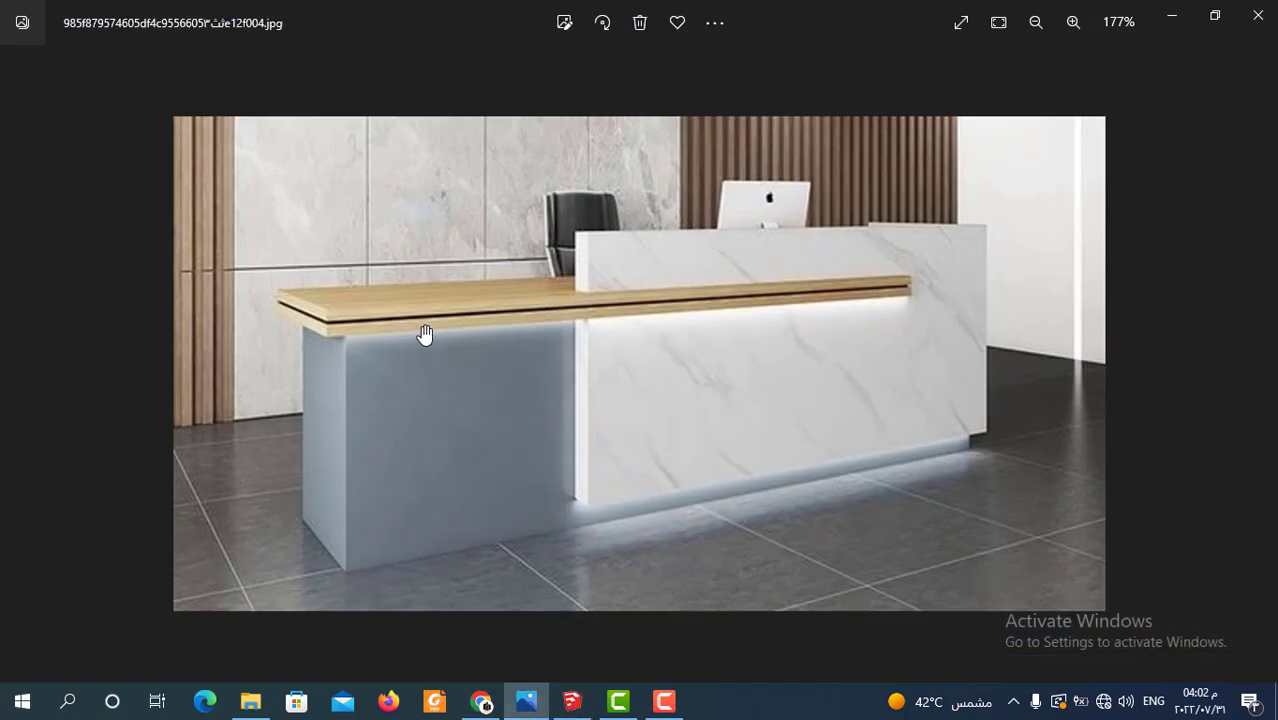
pyautogui.scroll(-1, 451, 485)
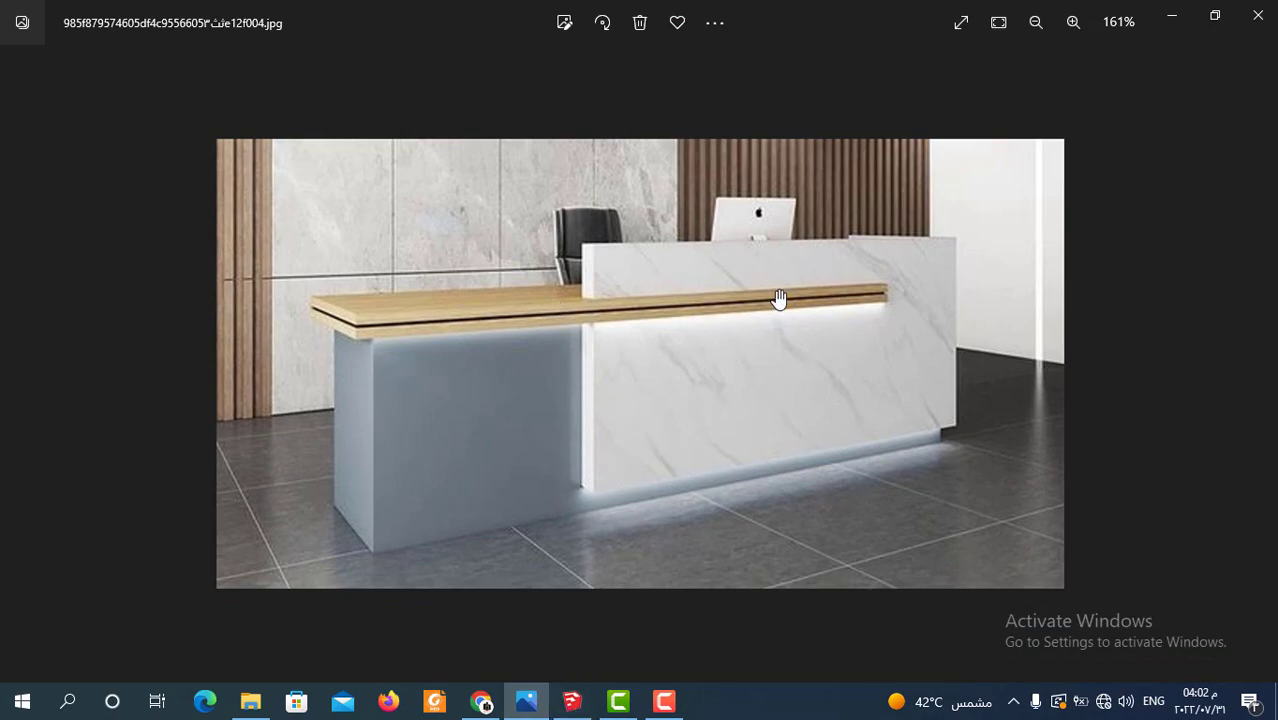
pyautogui.click(571, 700)
pyautogui.moveTo(528, 343)
pyautogui.mouseDown(button='middle')
pyautogui.moveTo(522, 429)
pyautogui.moveTo(456, 375)
pyautogui.mouseUp(button='middle')
pyautogui.click(456, 375)
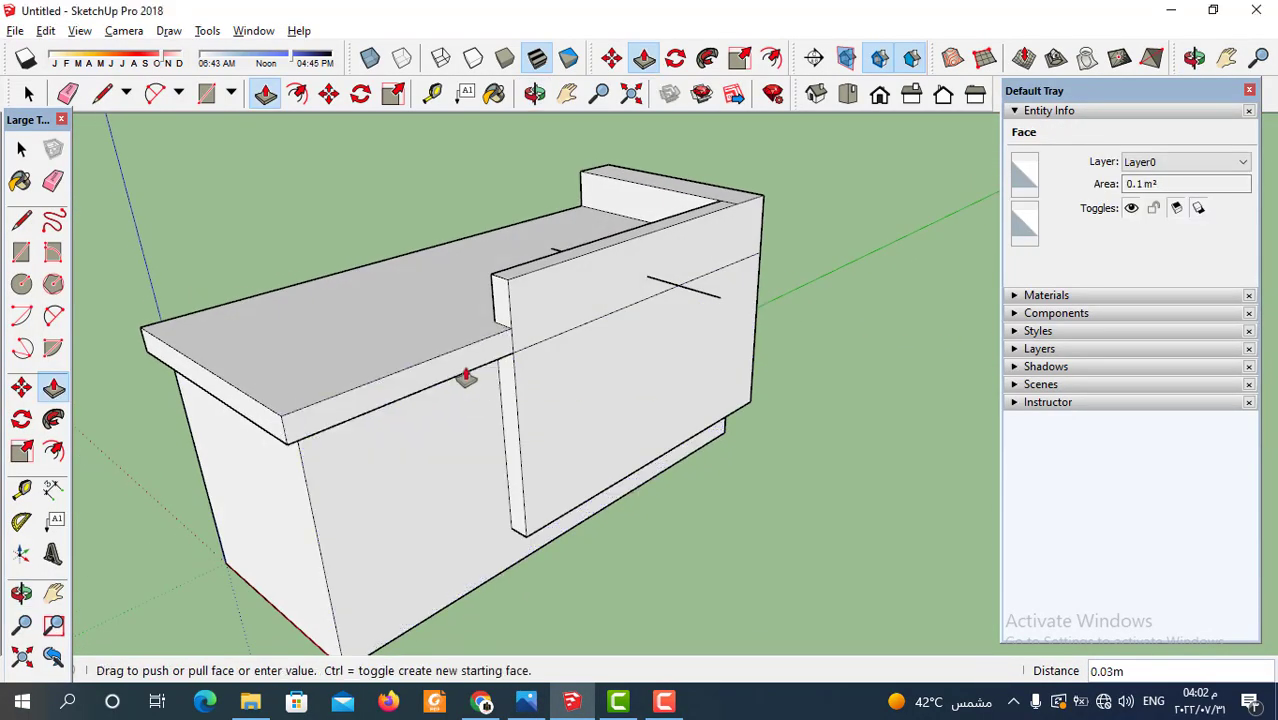
pyautogui.click(468, 373)
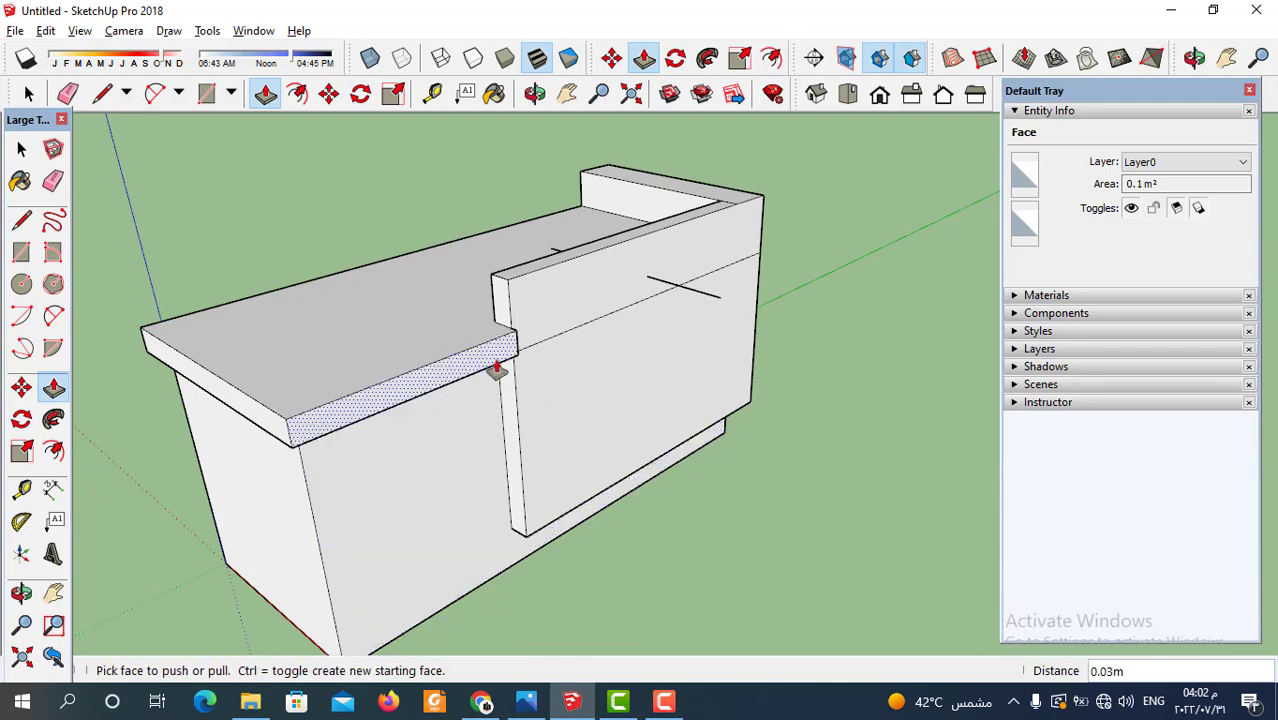
# Pull the countertop's open end band outward by a further 0.04 m
pyautogui.click(499, 374)
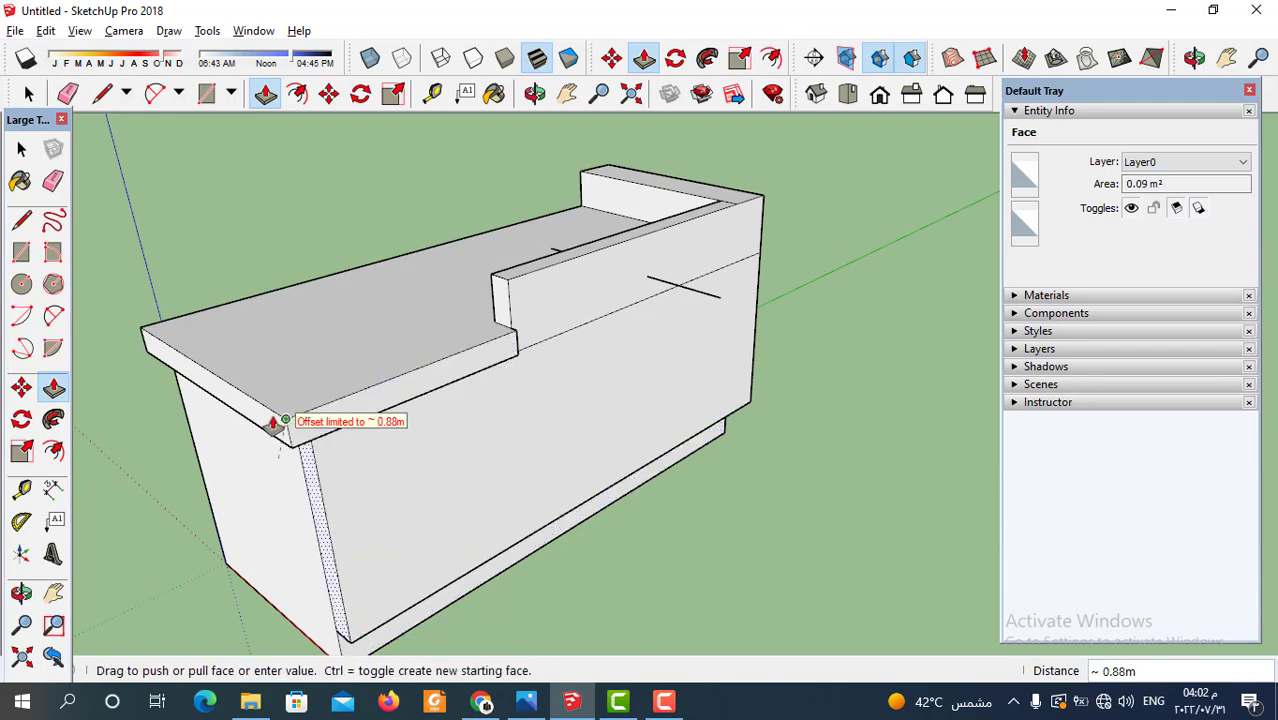
pyautogui.click(379, 402)
pyautogui.click(271, 443)
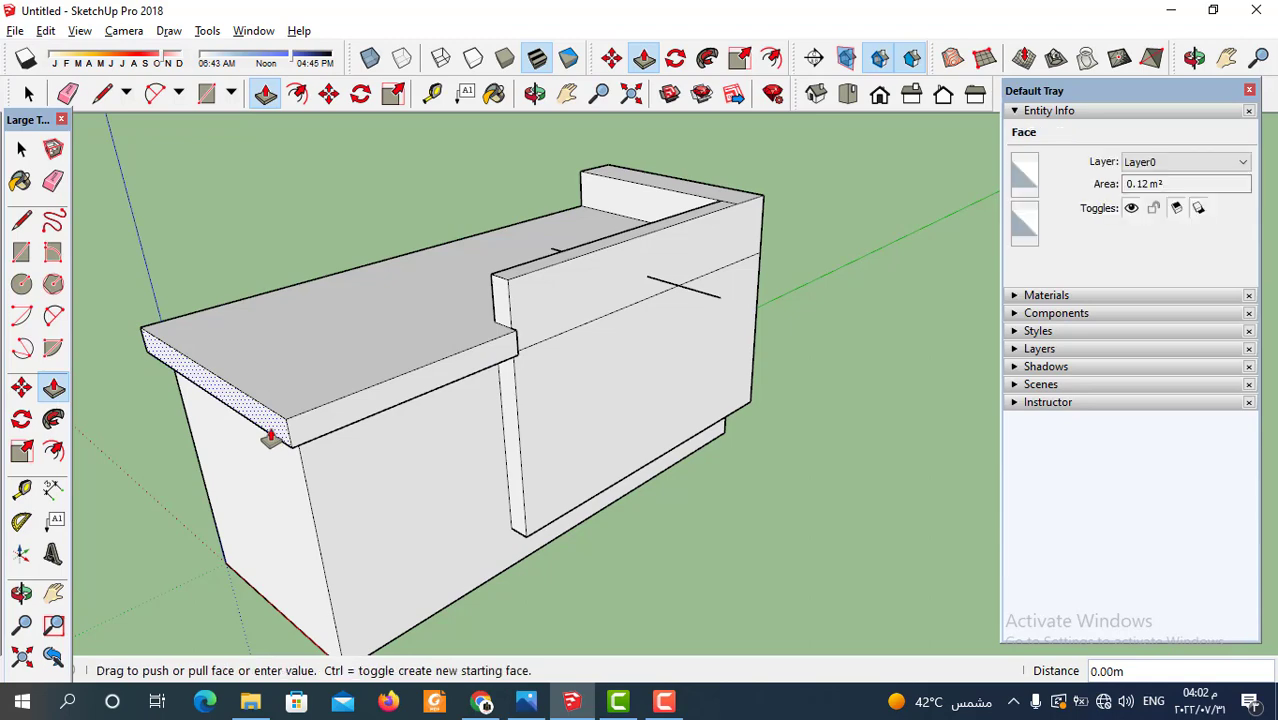
pyautogui.click(257, 437)
# Extend the small end of the countertop's front band 1.18 m across the front of the projecting panel
pyautogui.moveTo(496, 385); pyautogui.dragTo(28, 396, button='middle')
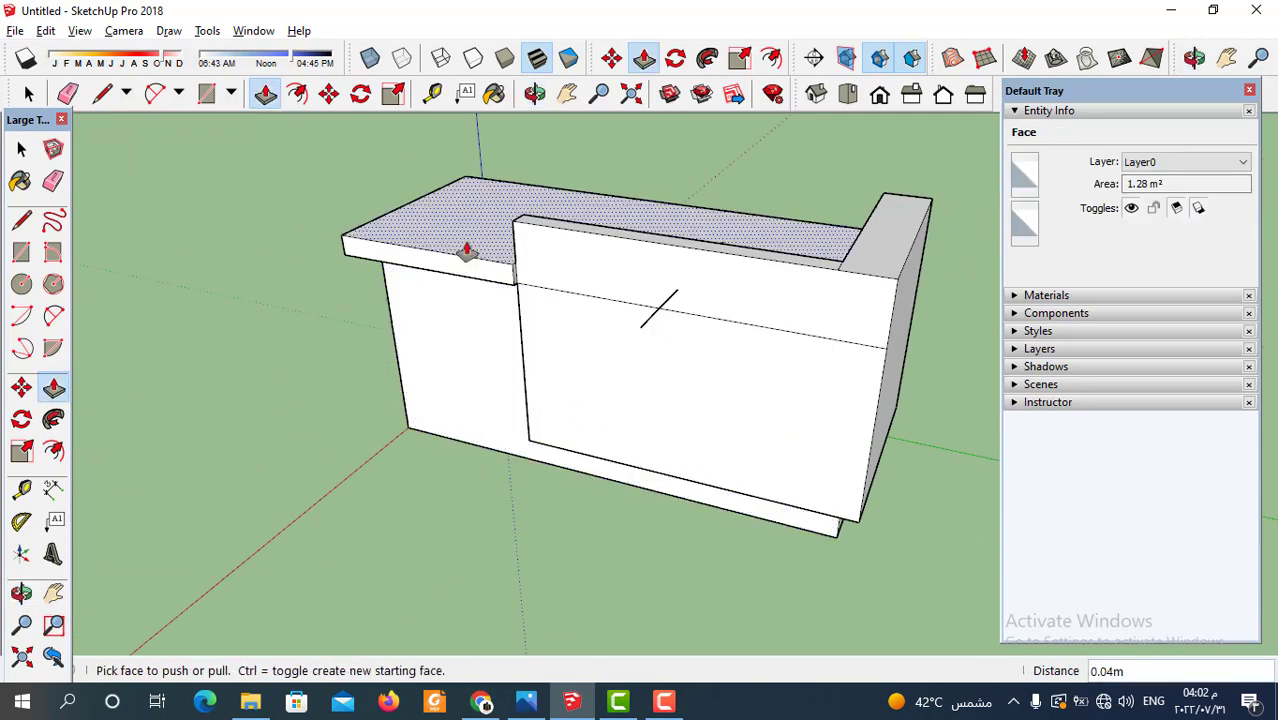
pyautogui.scroll(3, 468, 251)
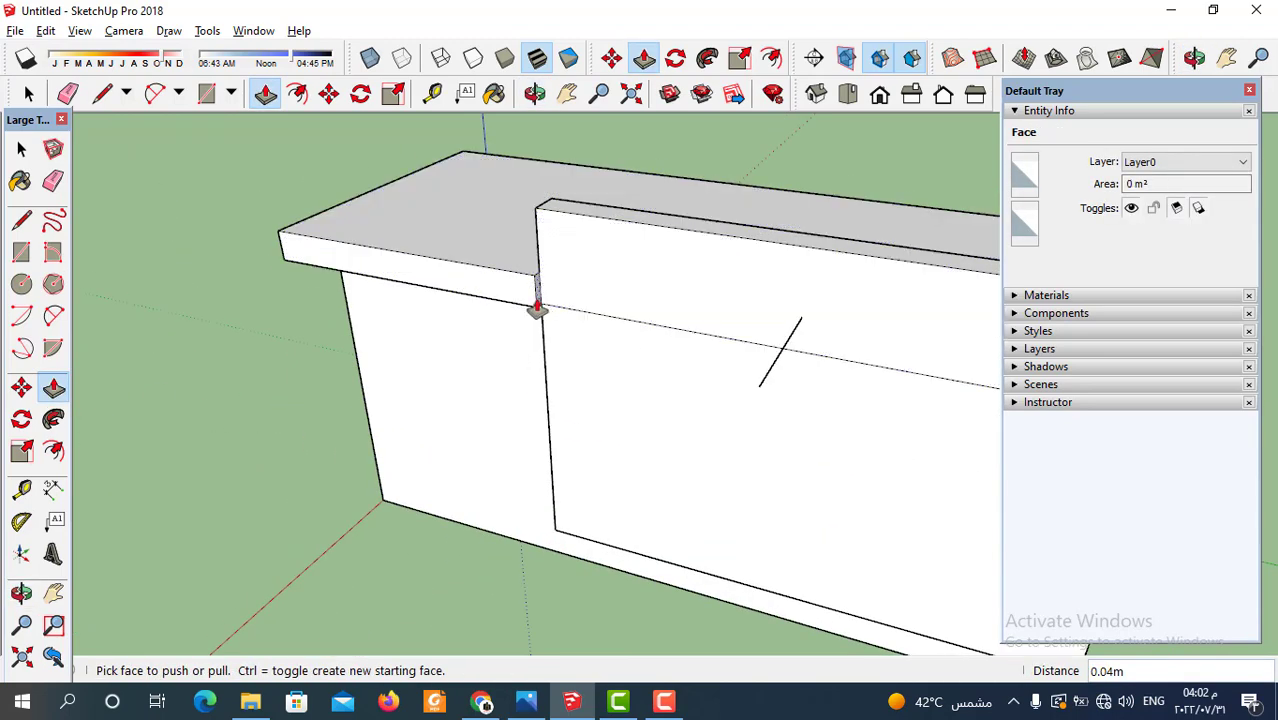
pyautogui.click(537, 309)
pyautogui.scroll(-1, 588, 320)
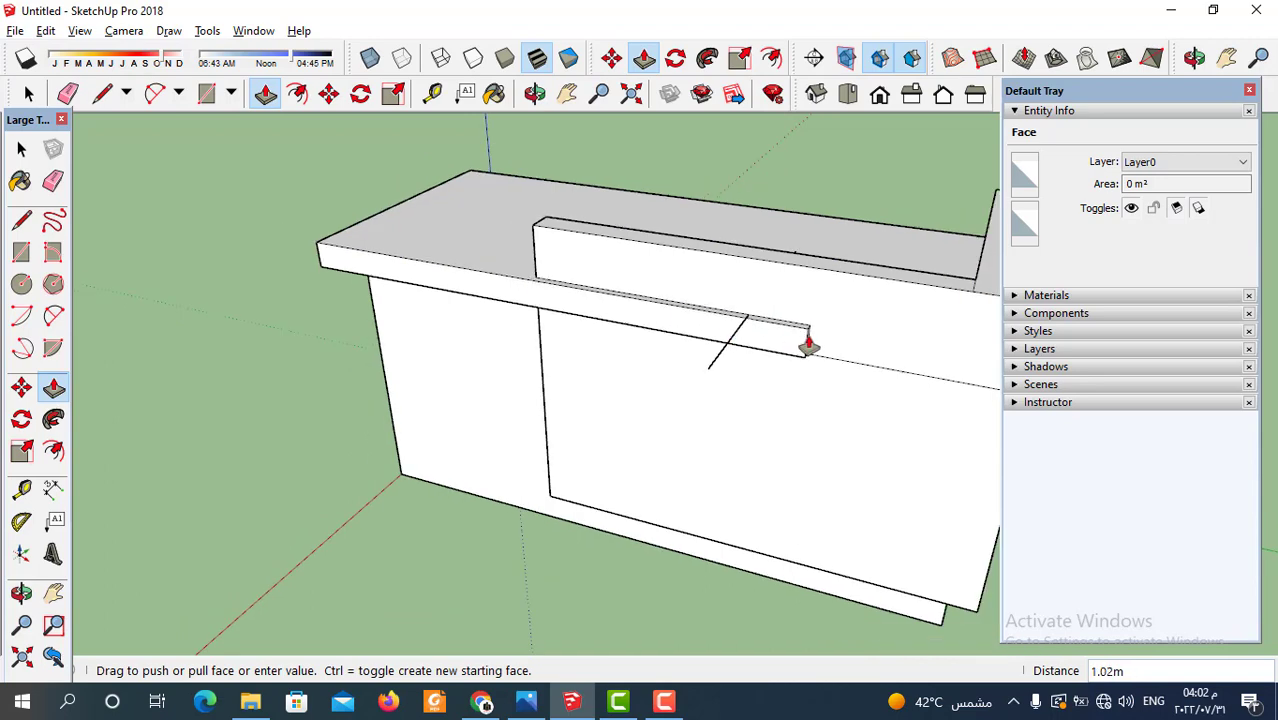
pyautogui.scroll(-5, 717, 344)
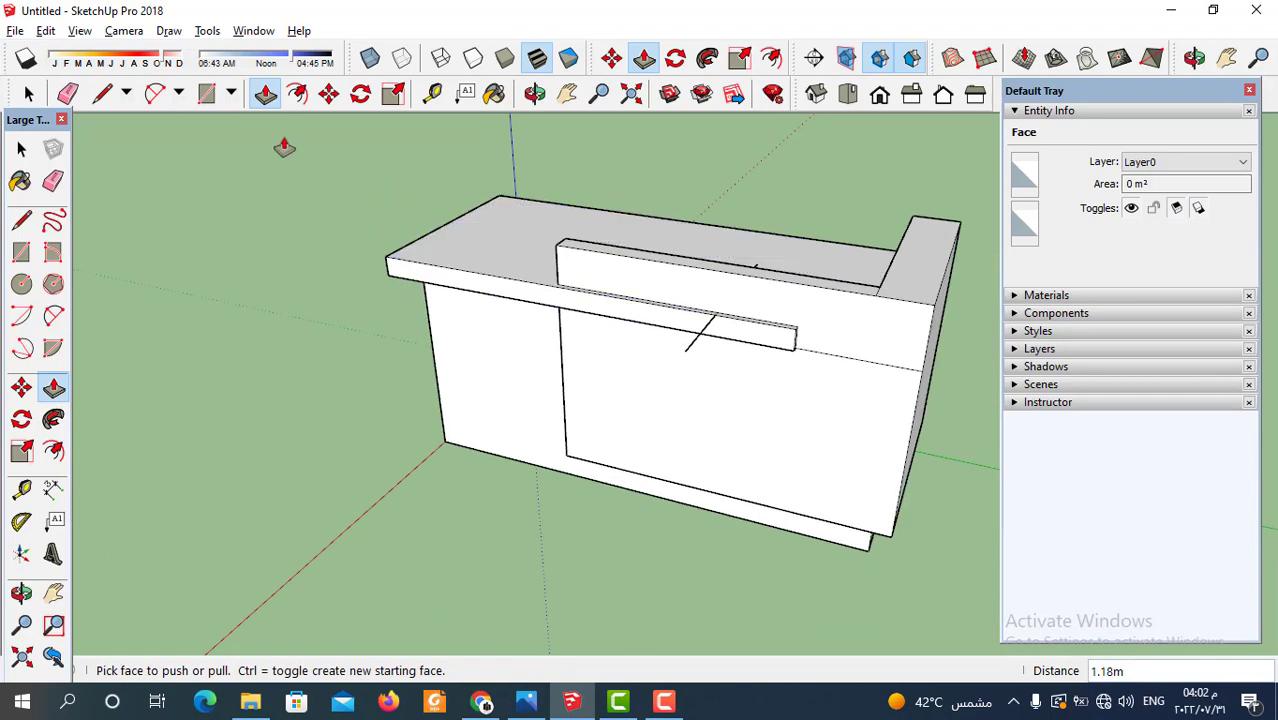
# Erase the stray line crossing the front panel and compare the desk with the reference photo
pyautogui.click(68, 93)
pyautogui.moveTo(543, 214); pyautogui.dragTo(950, 240, button='middle')
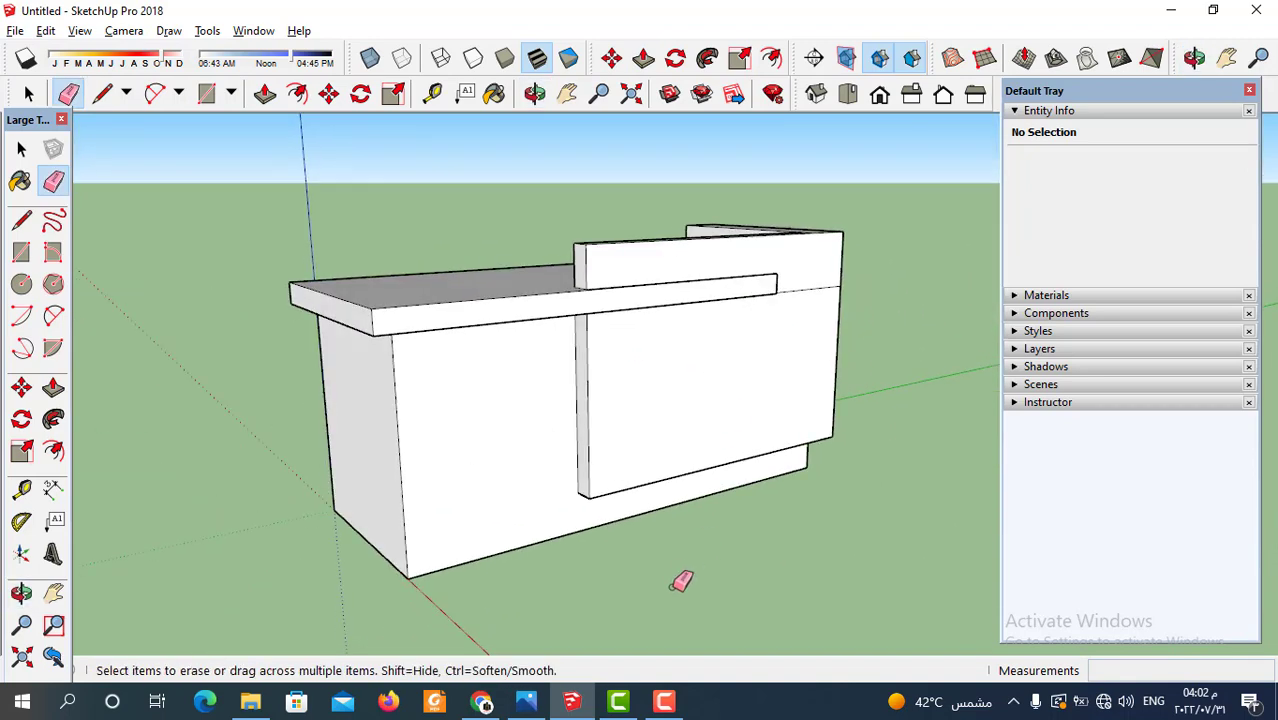
pyautogui.scroll(3, 843, 220)
pyautogui.moveTo(634, 420); pyautogui.dragTo(628, 620, button='middle')
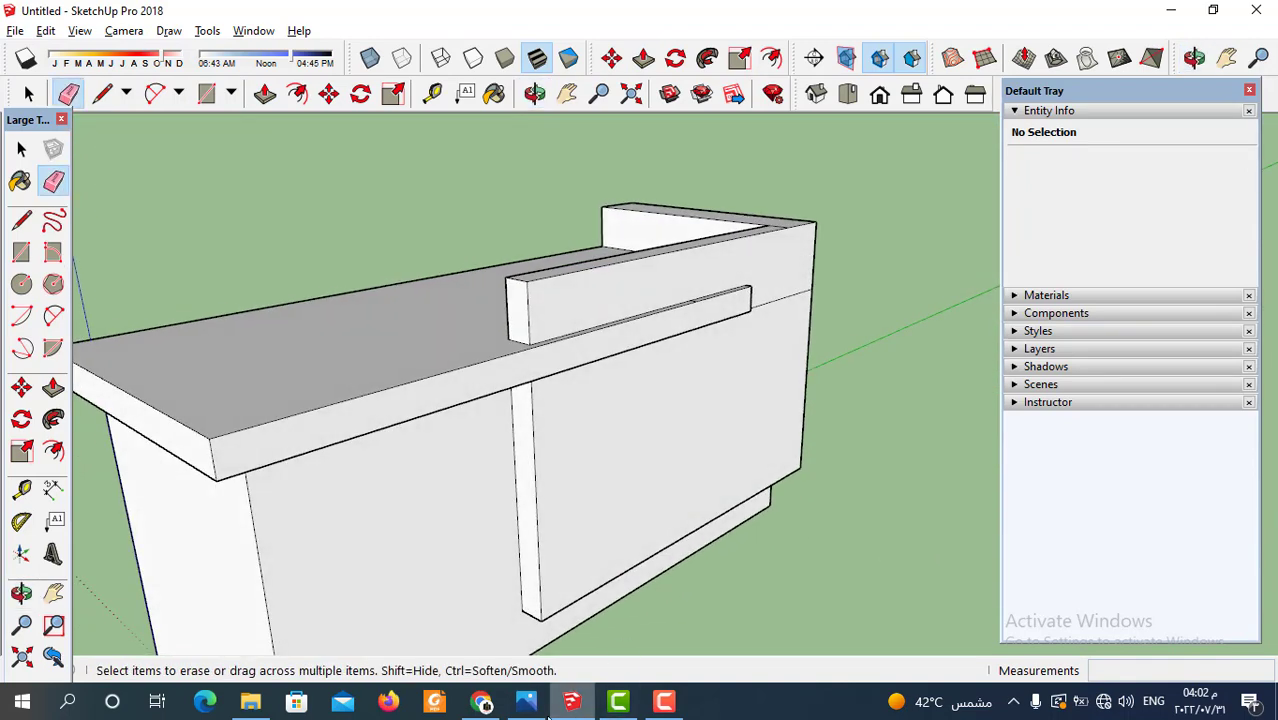
pyautogui.click(526, 701)
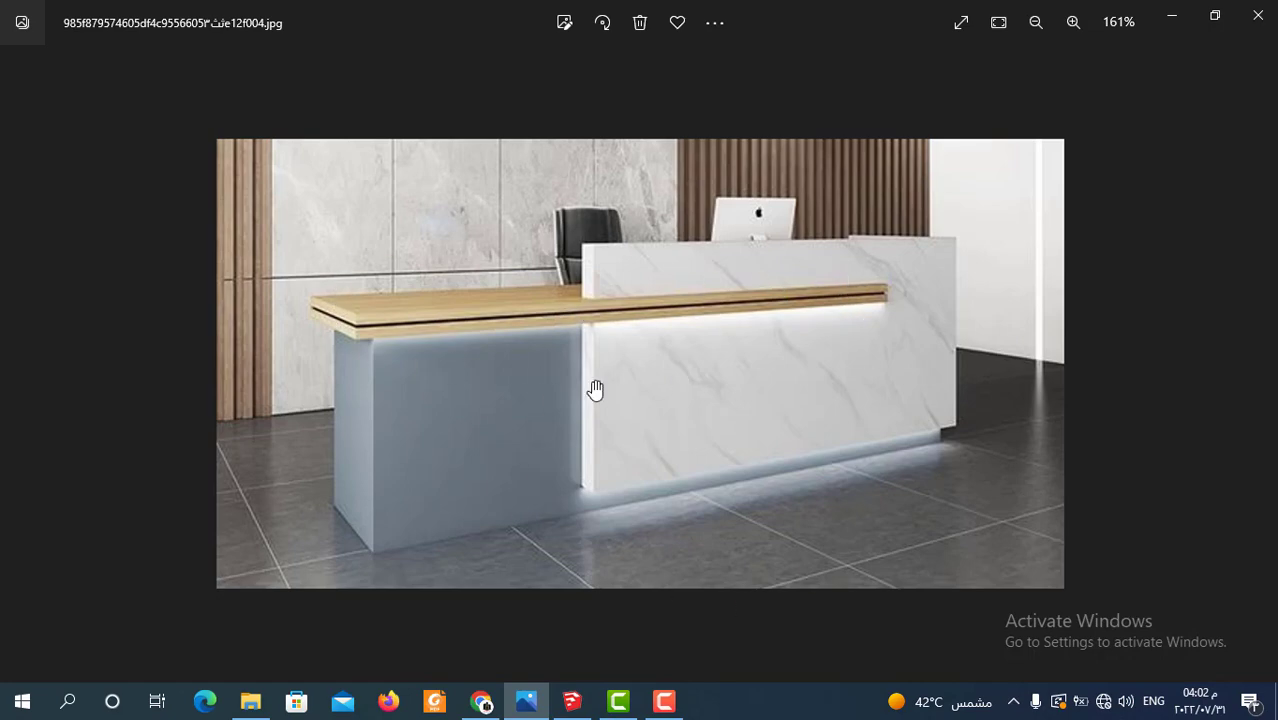
pyautogui.click(563, 705)
pyautogui.moveTo(589, 391)
pyautogui.mouseDown(button='middle')
pyautogui.moveTo(567, 416)
pyautogui.moveTo(362, 382)
pyautogui.moveTo(491, 491)
pyautogui.moveTo(636, 474)
pyautogui.moveTo(705, 316)
pyautogui.moveTo(508, 399)
pyautogui.mouseUp(button='middle')
pyautogui.scroll(-1, 654, 379)
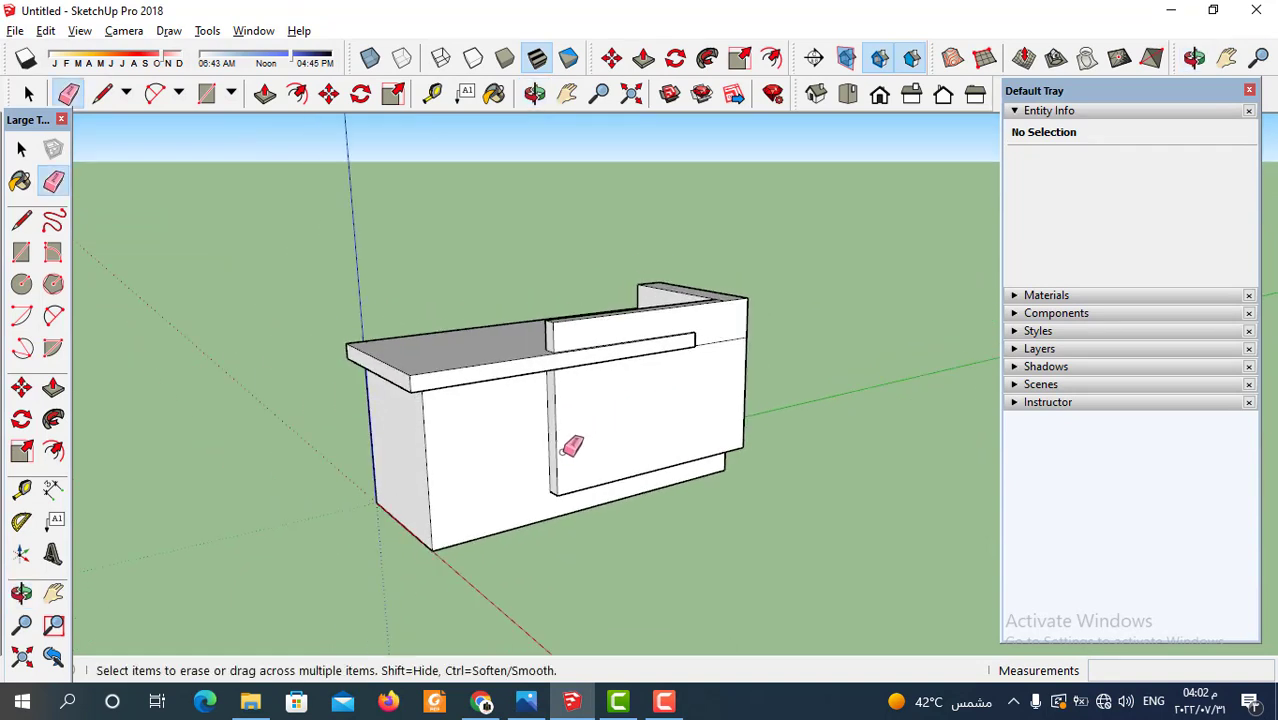
# Pull the countertop's front band outward by a further 0.02 m in front of the marble-side panel
pyautogui.moveTo(558, 405); pyautogui.dragTo(633, 434, button='middle')
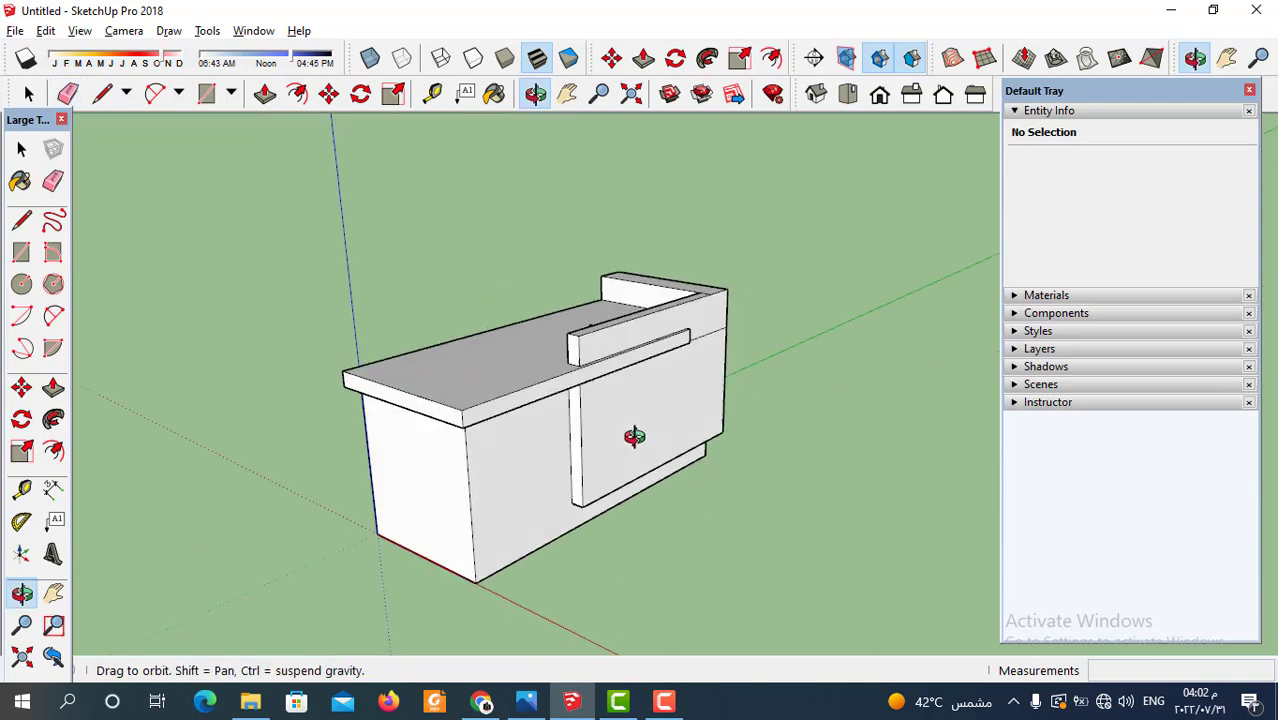
pyautogui.click(262, 96)
pyautogui.scroll(2, 633, 357)
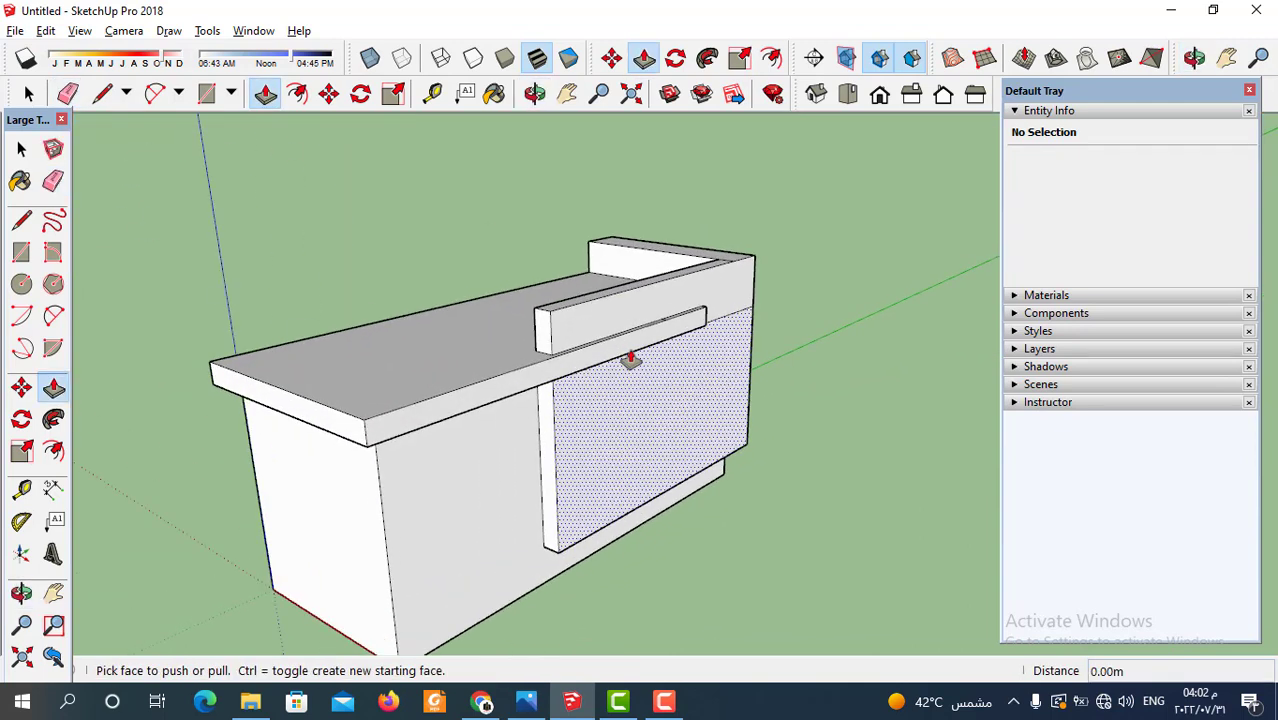
pyautogui.click(634, 358)
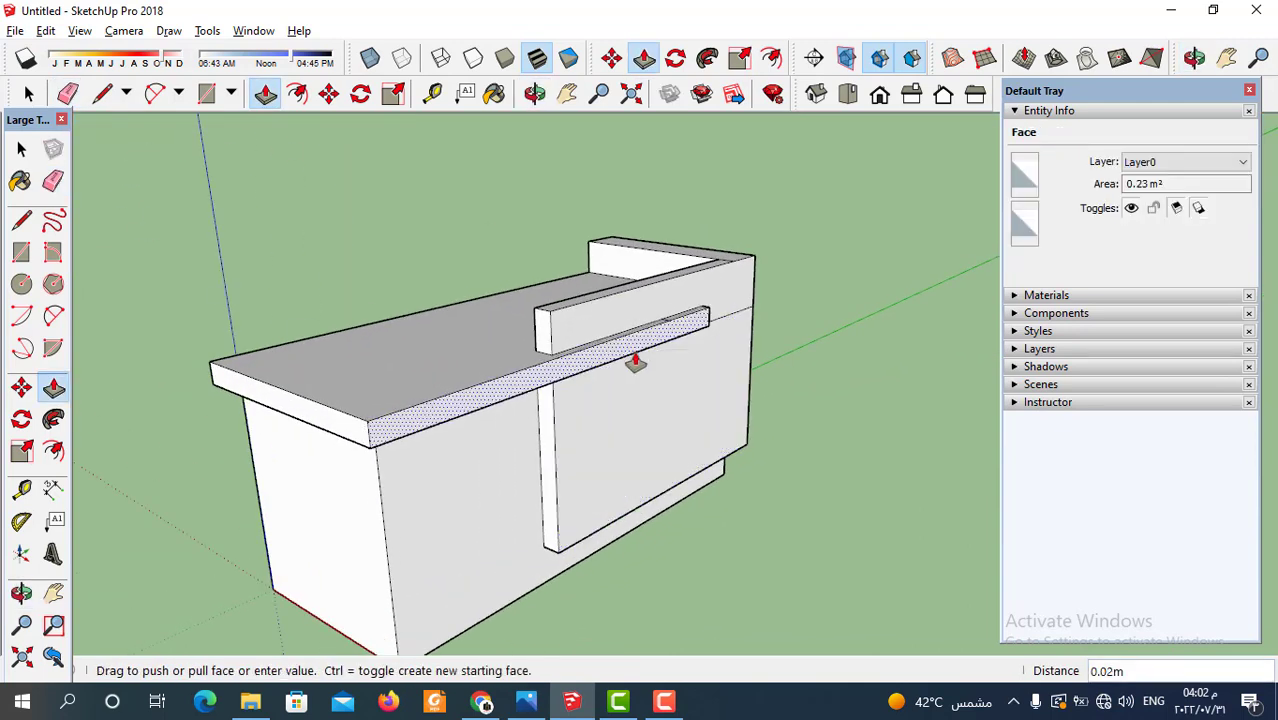
pyautogui.click(635, 362)
pyautogui.moveTo(656, 379); pyautogui.dragTo(542, 391, button='middle')
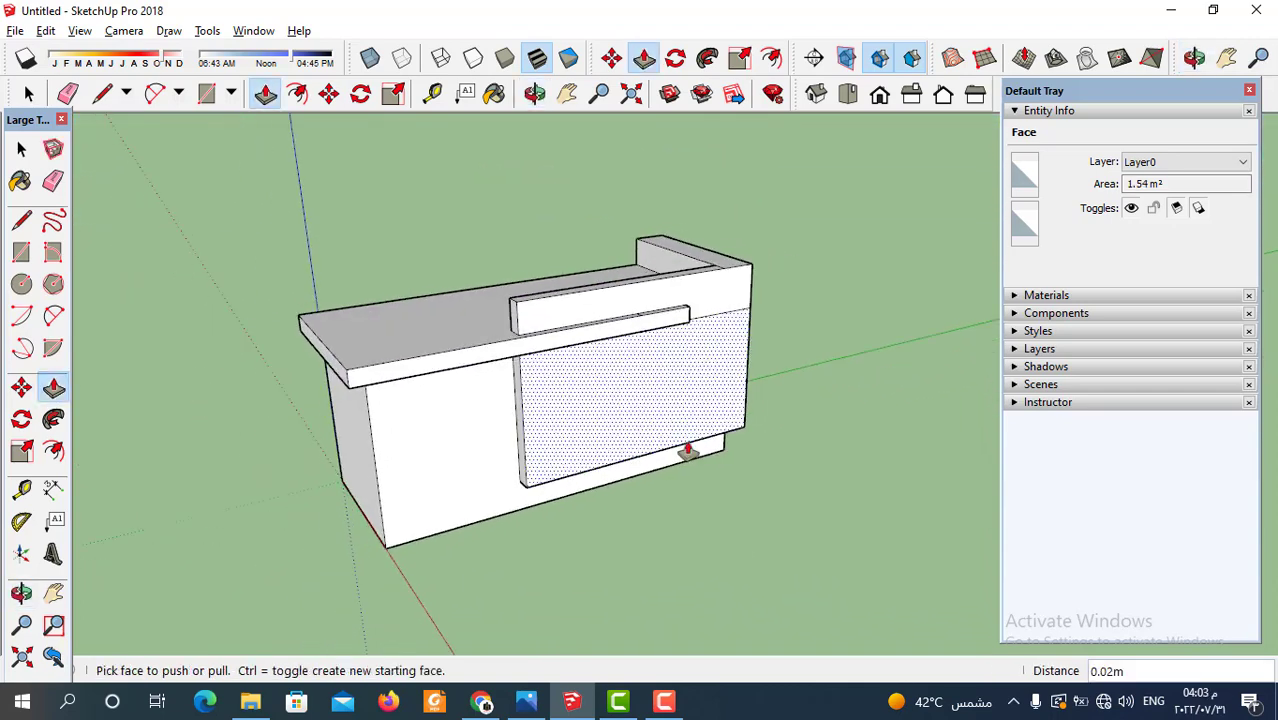
pyautogui.moveTo(688, 452); pyautogui.dragTo(944, 410, button='middle')
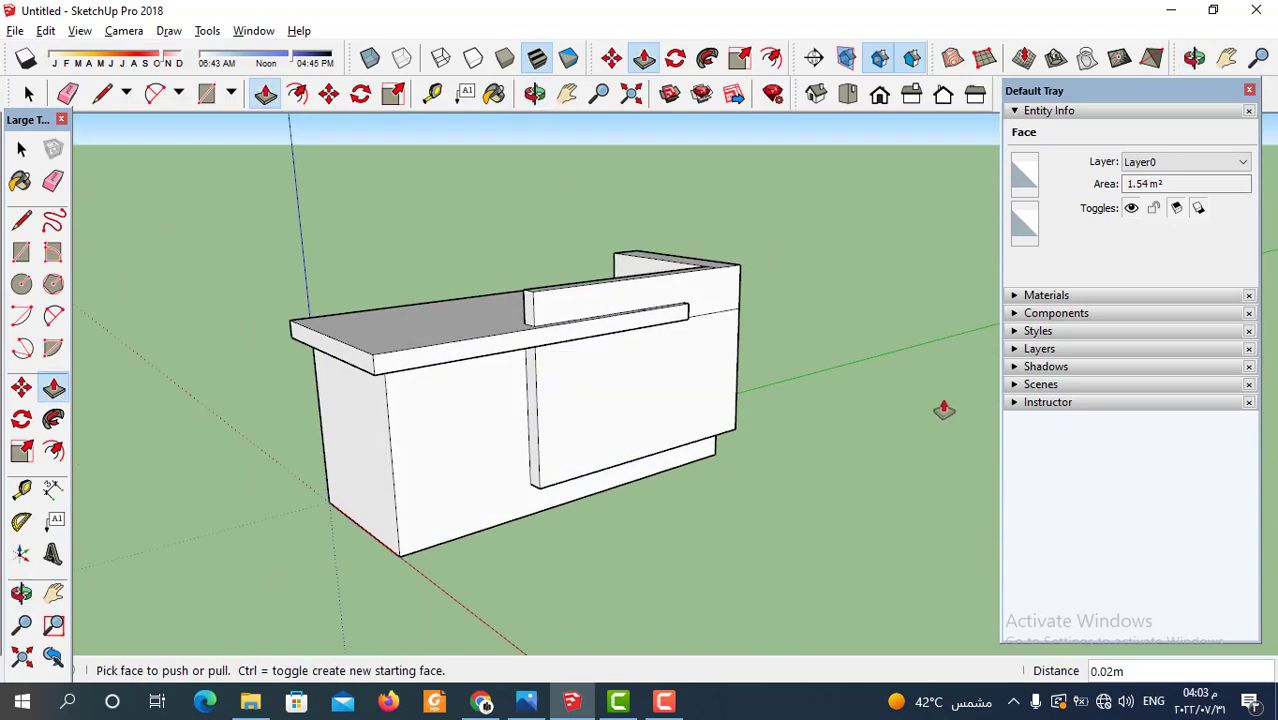
# Paint the countertop's top surface, front band and open end edge with the Wood Floor material
pyautogui.click(1046, 295)
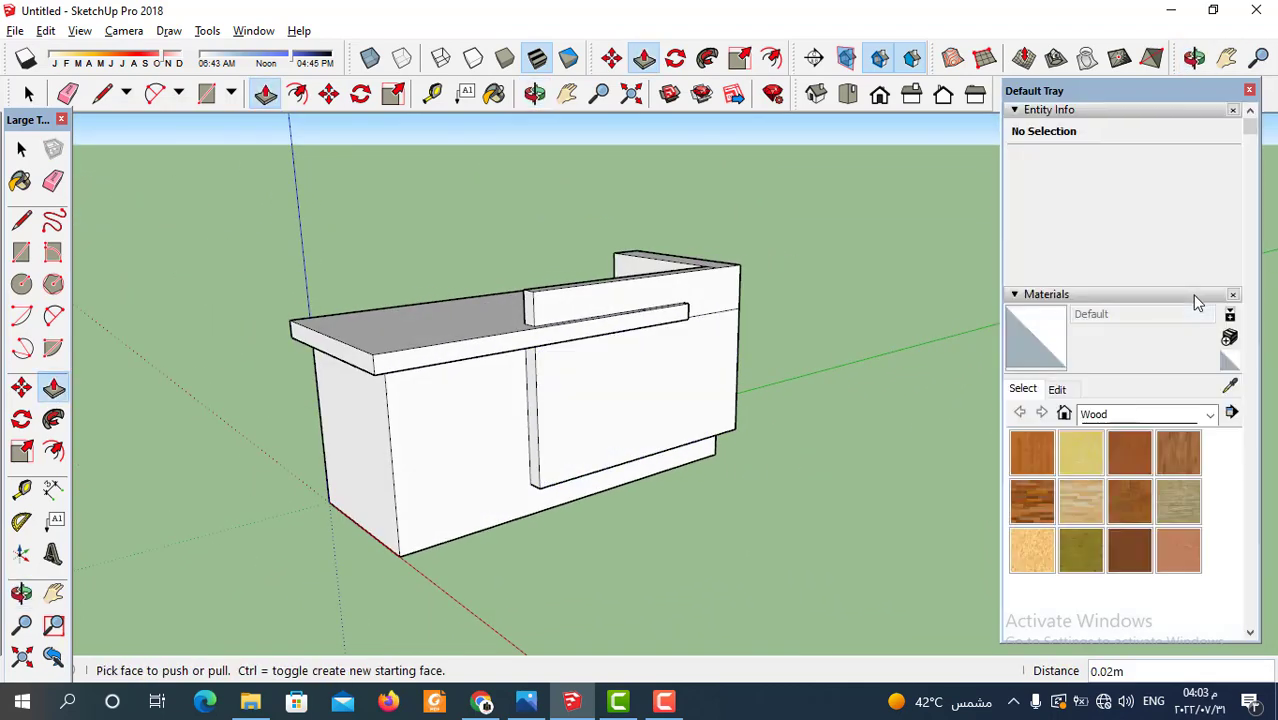
pyautogui.click(1184, 458)
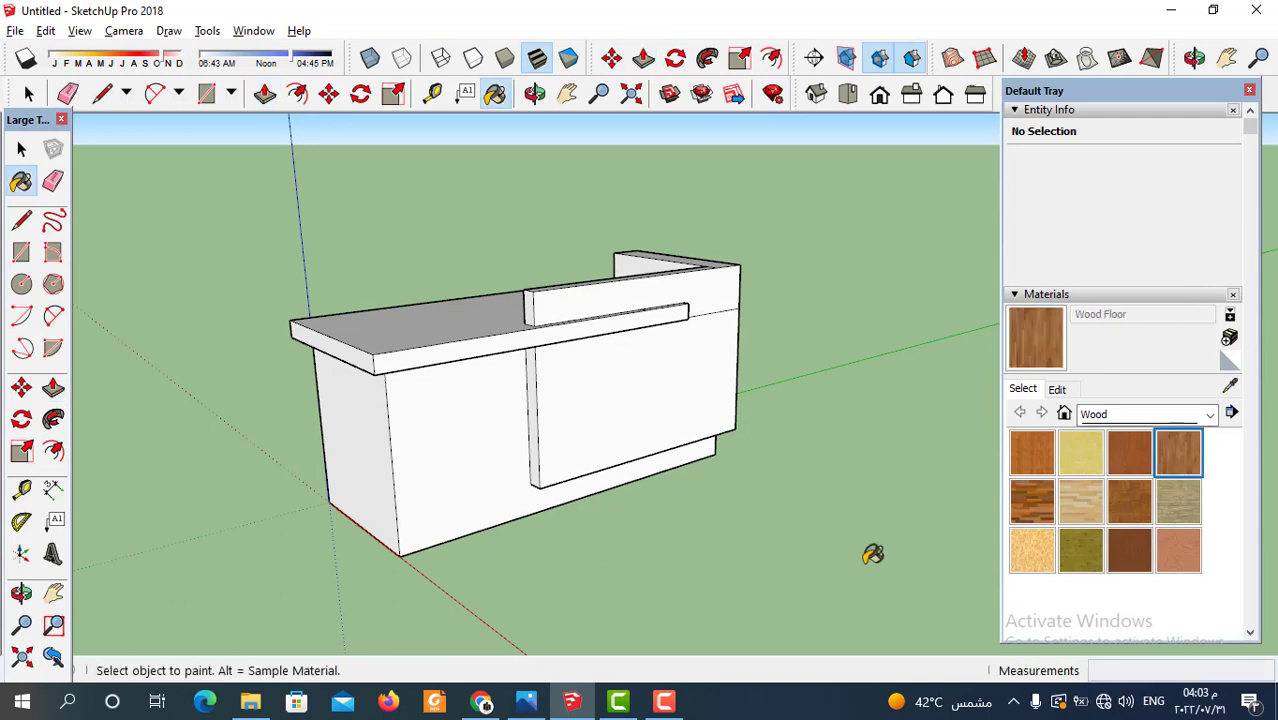
pyautogui.click(445, 330)
pyautogui.click(460, 347)
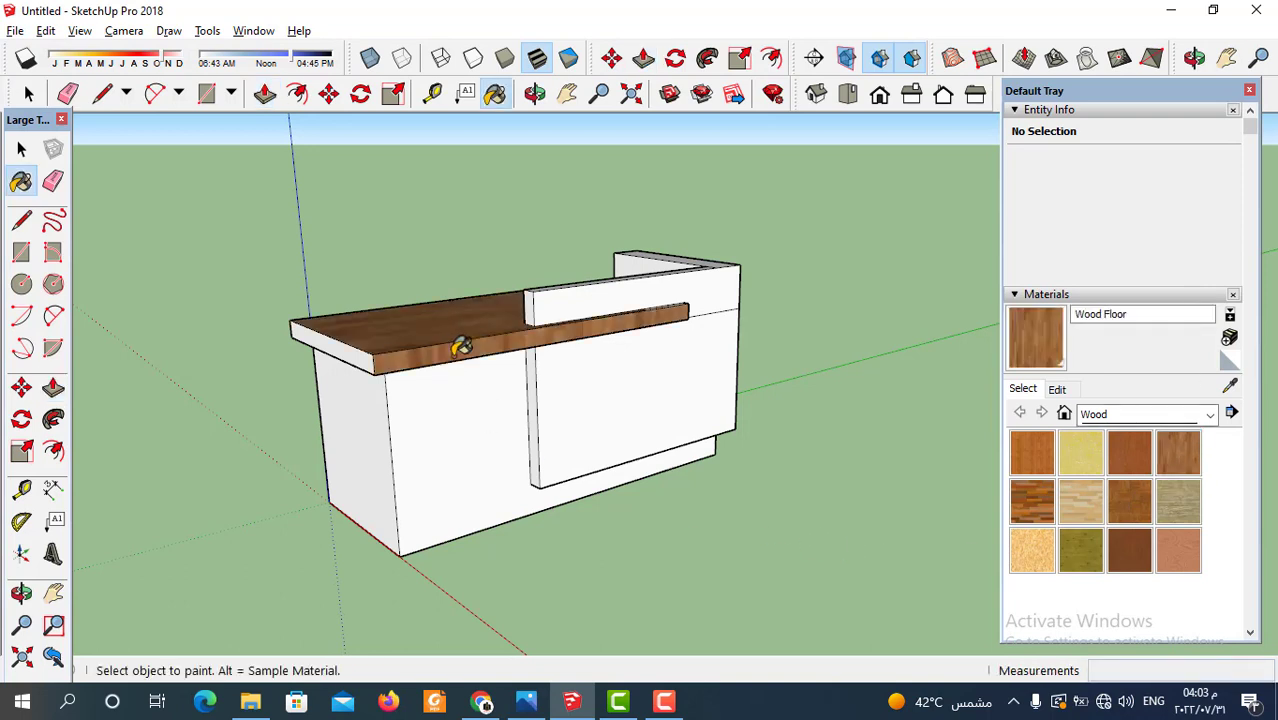
pyautogui.click(357, 342)
pyautogui.moveTo(443, 359)
pyautogui.mouseDown(button='middle')
pyautogui.moveTo(451, 371)
pyautogui.moveTo(836, 404)
pyautogui.mouseUp(button='middle')
pyautogui.moveTo(750, 408)
pyautogui.mouseDown(button='middle')
pyautogui.moveTo(413, 381)
pyautogui.moveTo(320, 354)
pyautogui.mouseUp(button='middle')
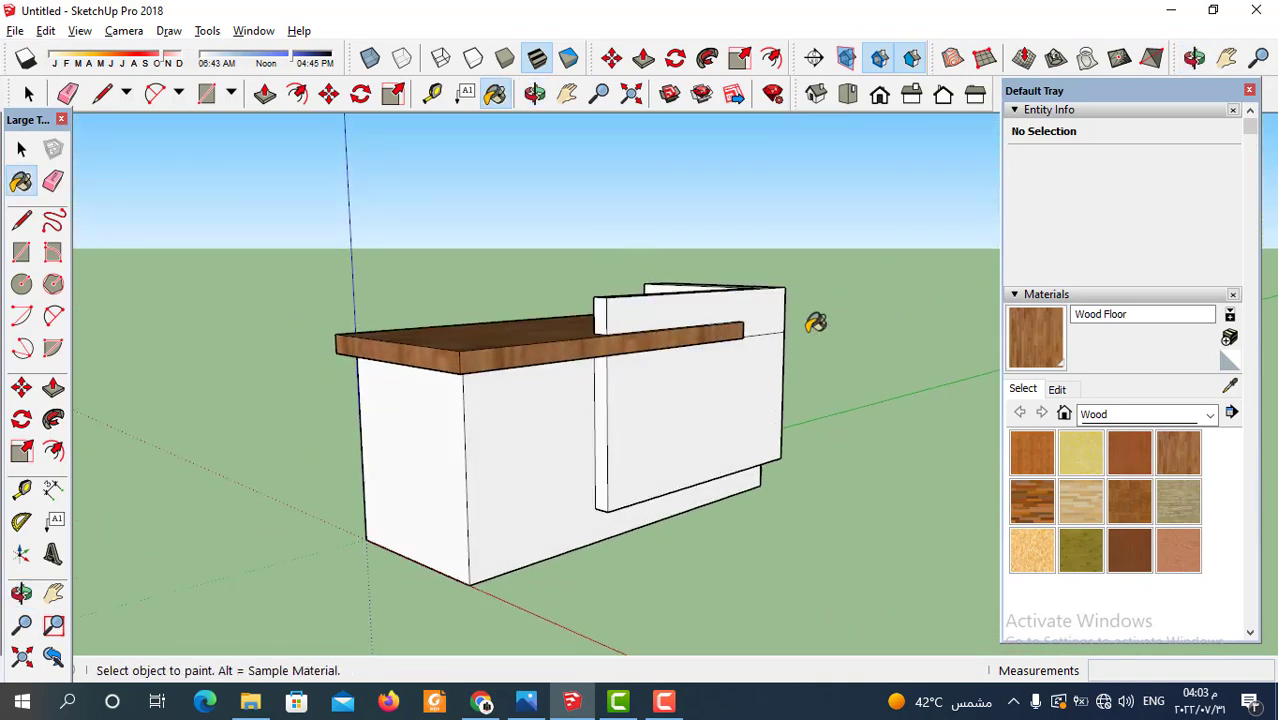
pyautogui.click(1206, 416)
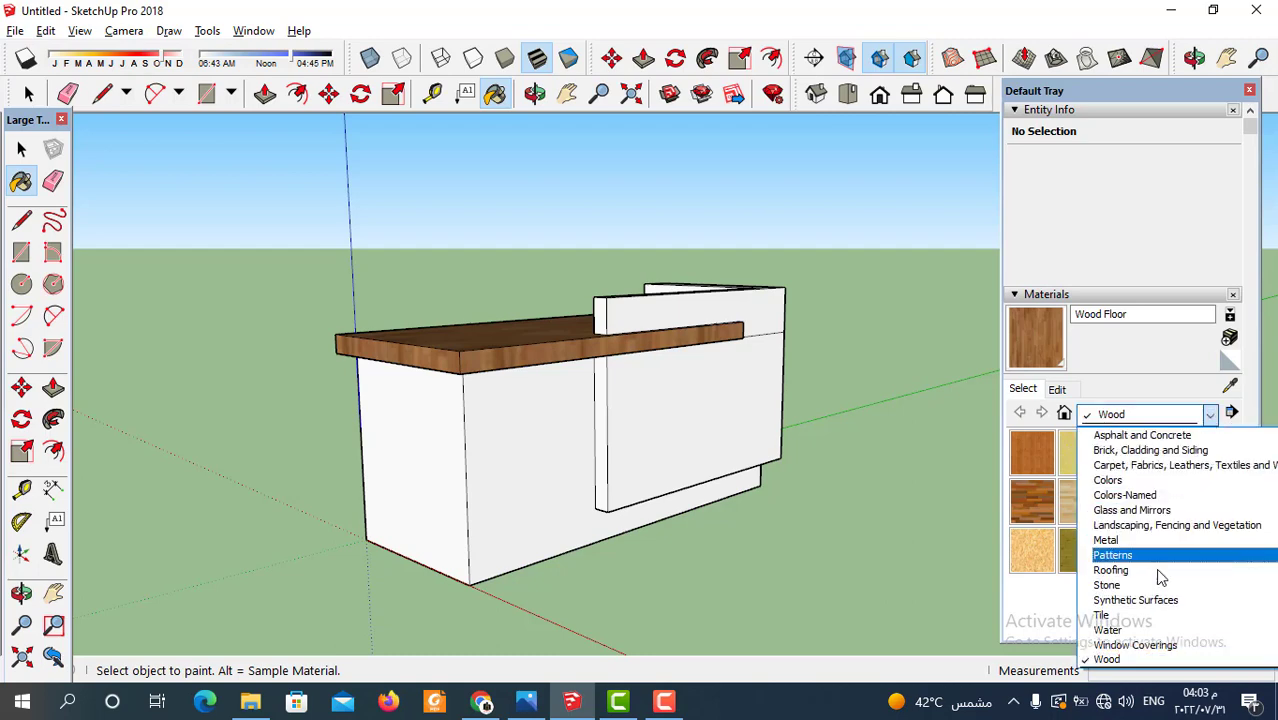
pyautogui.click(1133, 458)
pyautogui.scroll(-3, 1185, 500)
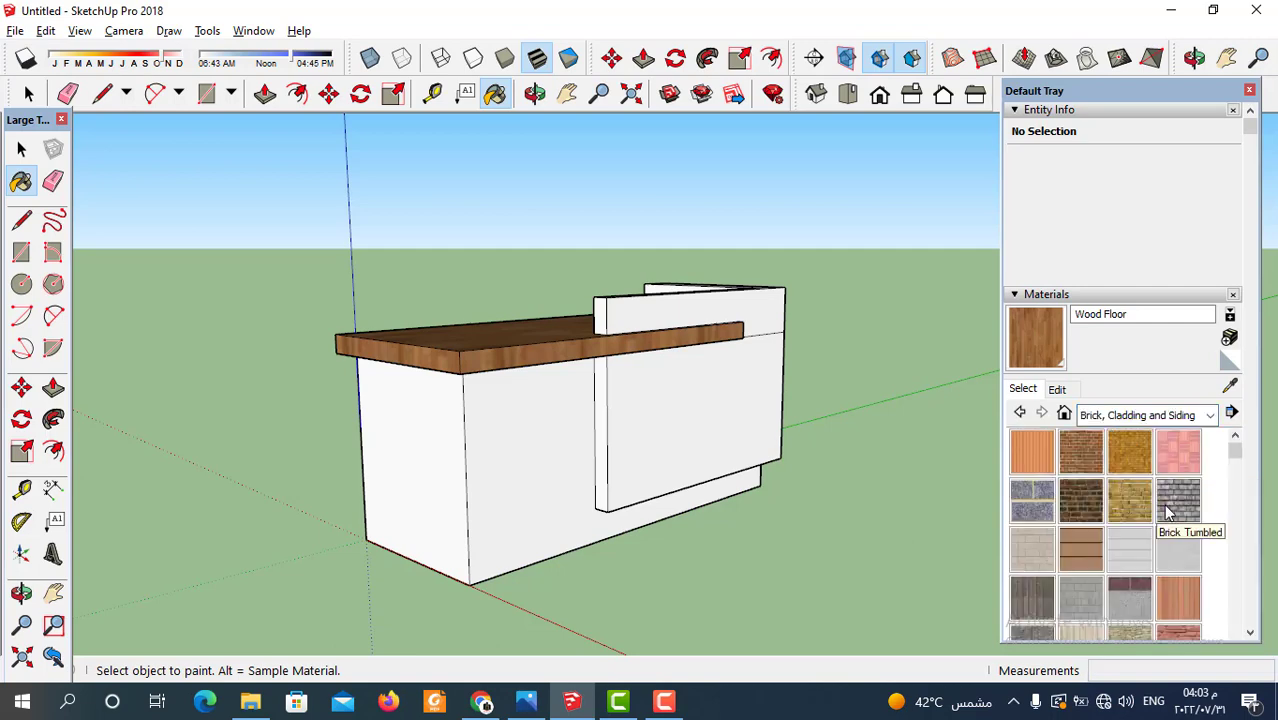
# Paint the front faces of the projecting panel with Carrera Marble from the Stone collection
pyautogui.click(1210, 415)
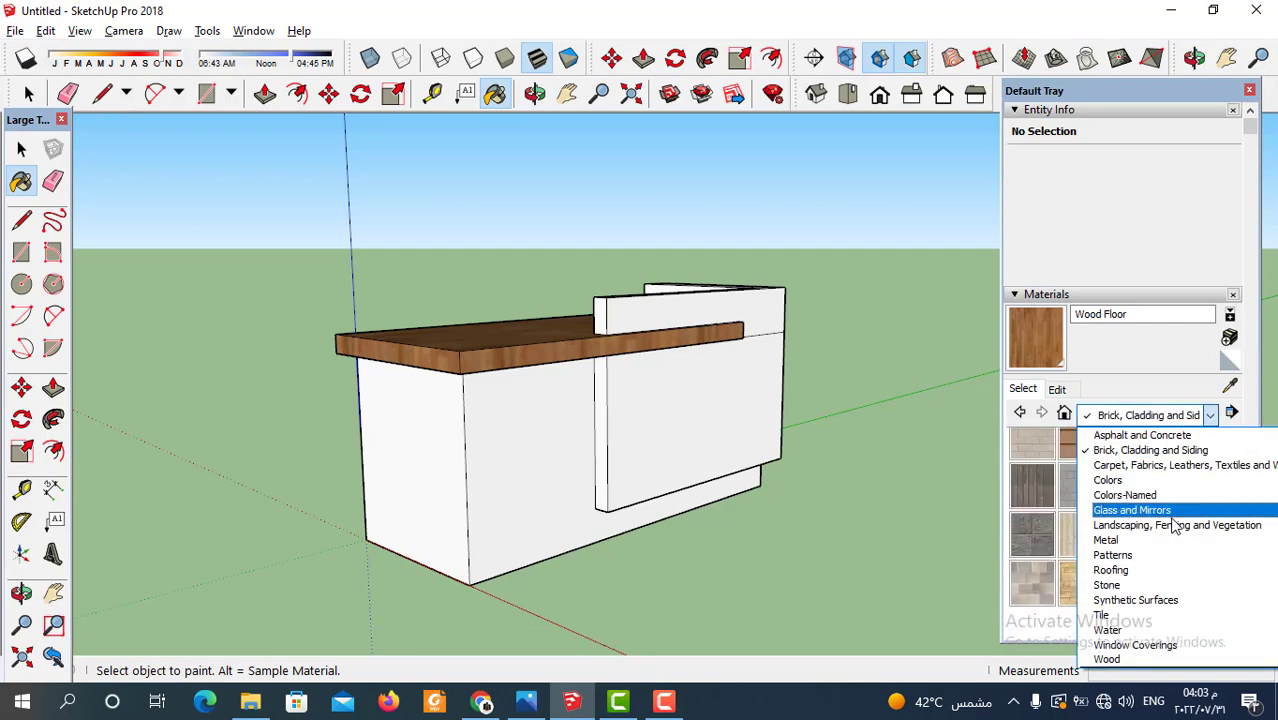
pyautogui.click(1158, 585)
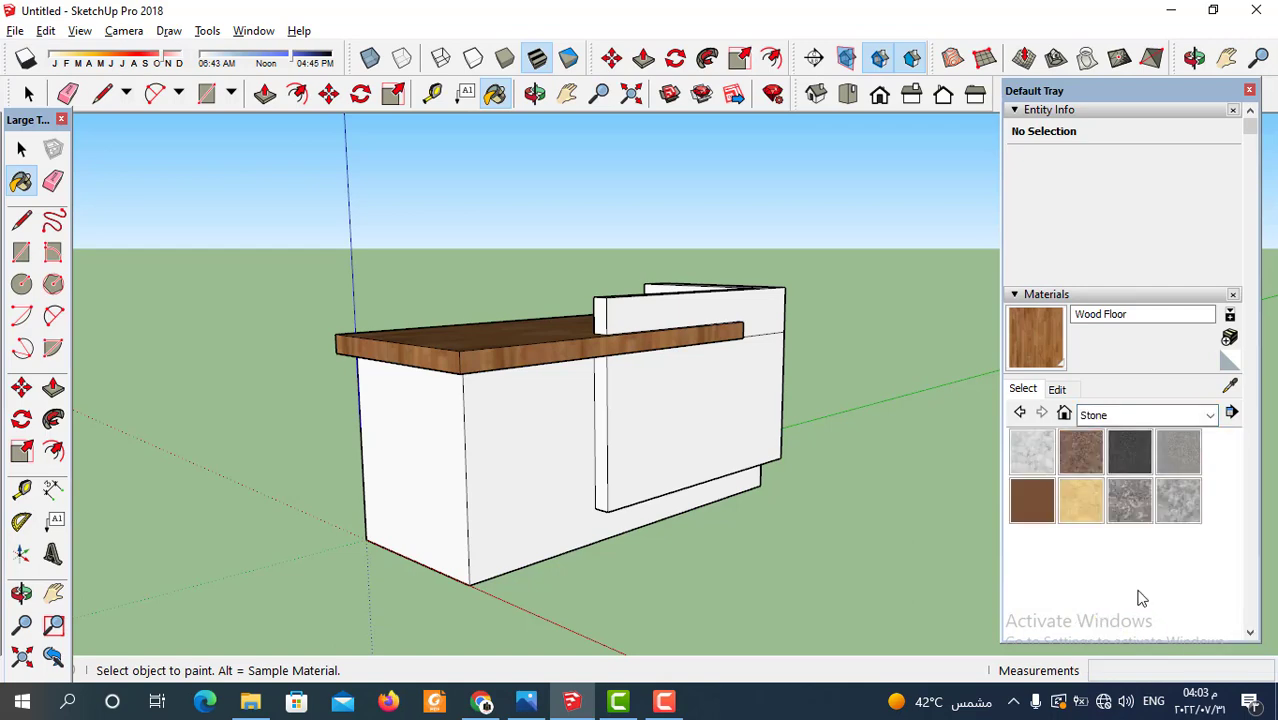
pyautogui.click(1036, 458)
pyautogui.click(744, 430)
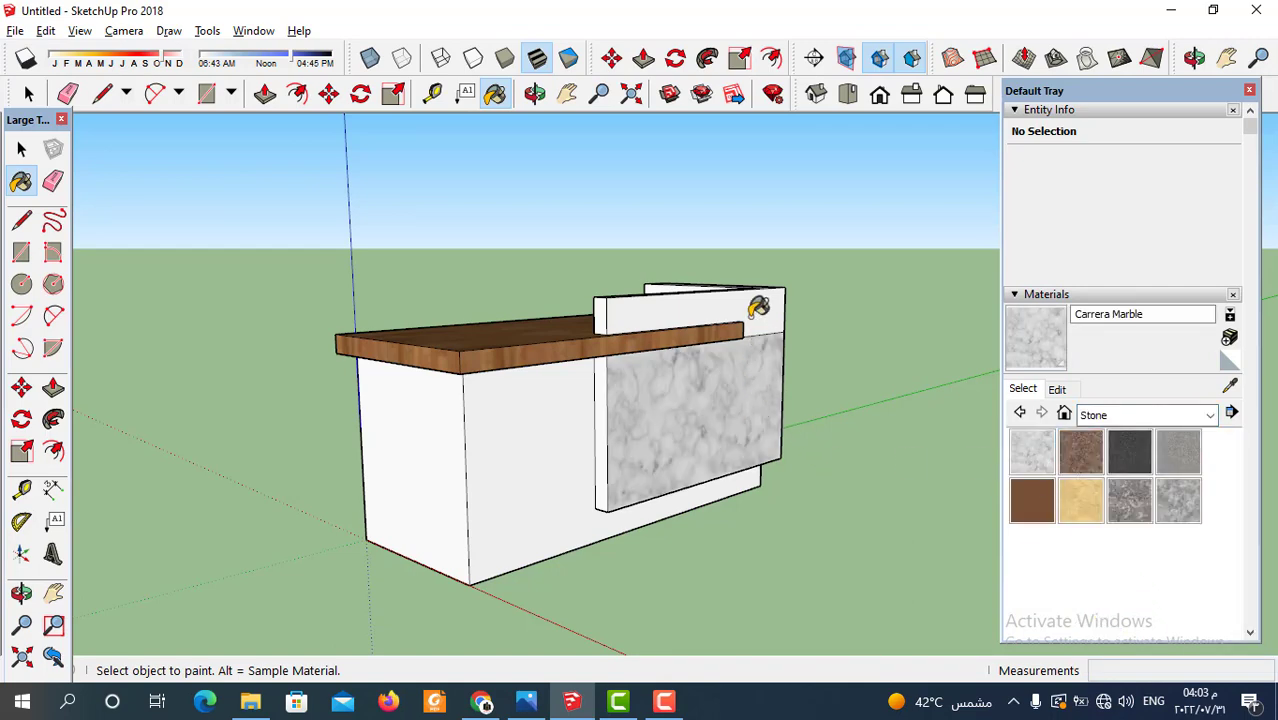
# Apply Carrera Marble to the panel's far end face, its narrow side edges and the inner face of the raised return
pyautogui.moveTo(757, 380); pyautogui.dragTo(807, 430, button='middle')
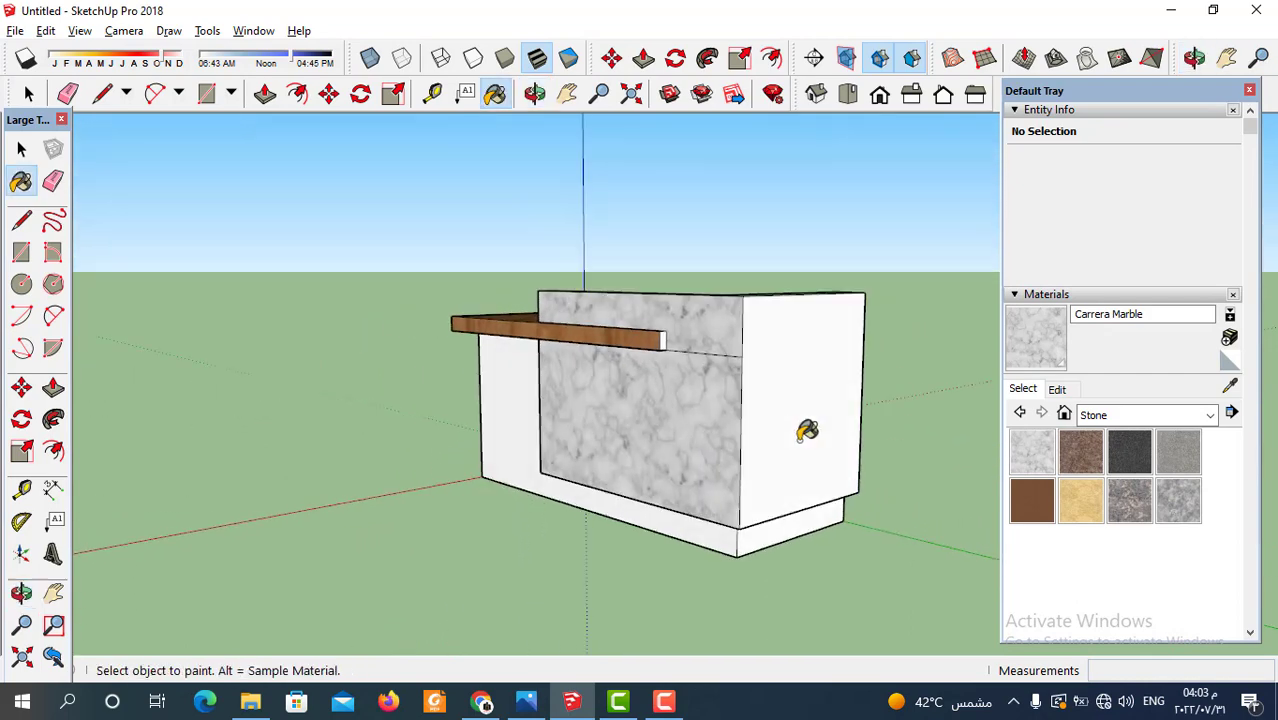
pyautogui.click(807, 430)
pyautogui.moveTo(693, 423)
pyautogui.mouseDown(button='middle')
pyautogui.moveTo(1028, 453)
pyautogui.moveTo(873, 463)
pyautogui.moveTo(679, 430)
pyautogui.mouseUp(button='middle')
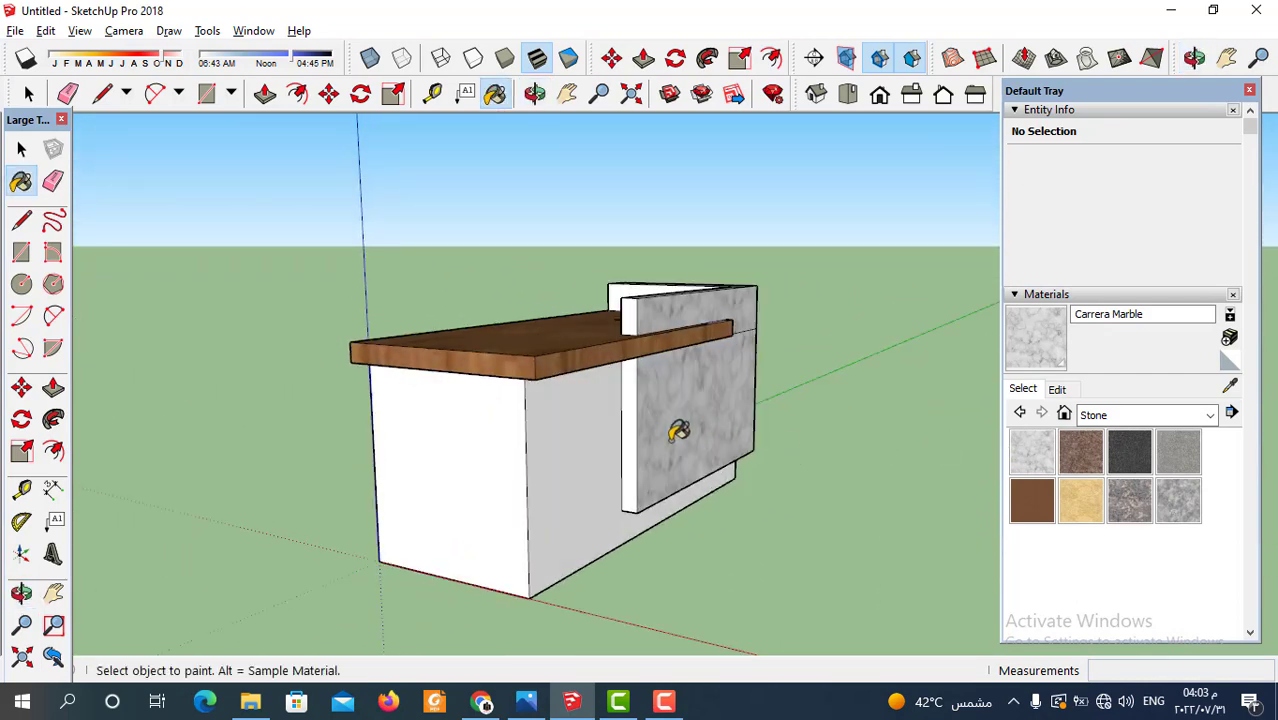
pyautogui.click(636, 403)
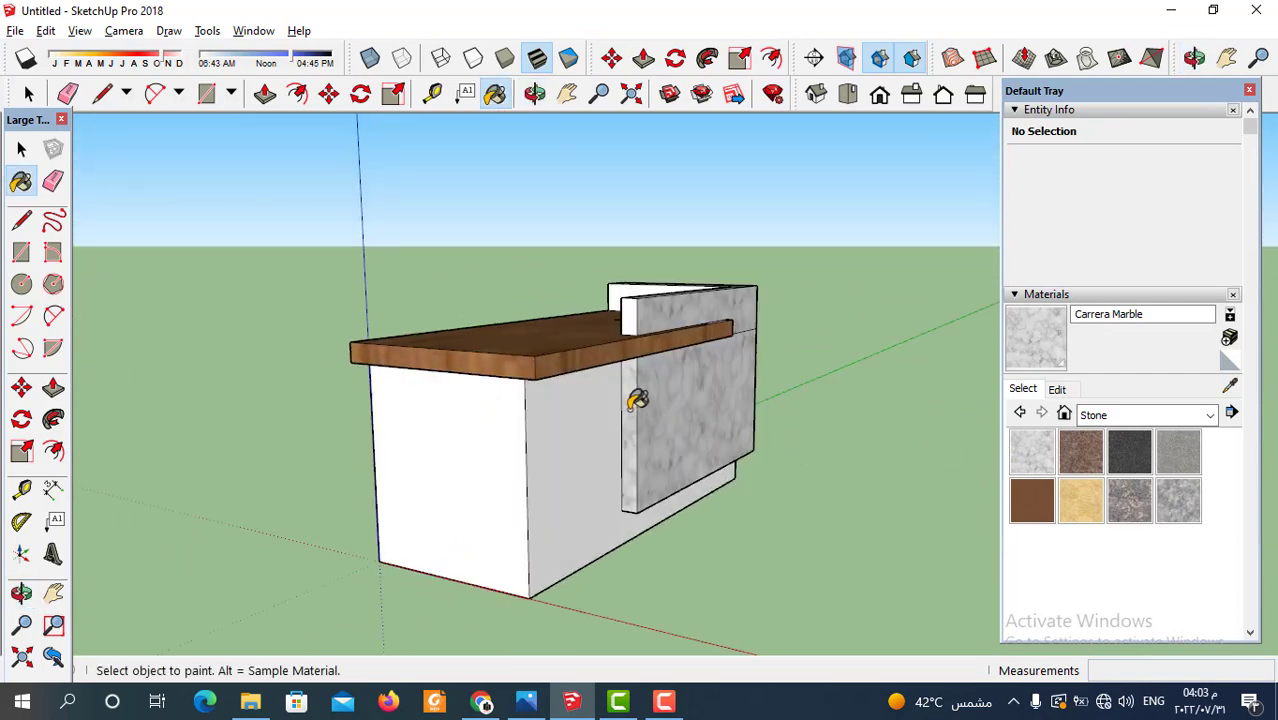
pyautogui.click(659, 309)
pyautogui.click(648, 293)
pyautogui.moveTo(631, 322)
pyautogui.mouseDown(button='middle')
pyautogui.moveTo(799, 399)
pyautogui.moveTo(595, 338)
pyautogui.moveTo(810, 370)
pyautogui.mouseUp(button='middle')
pyautogui.click(1032, 500)
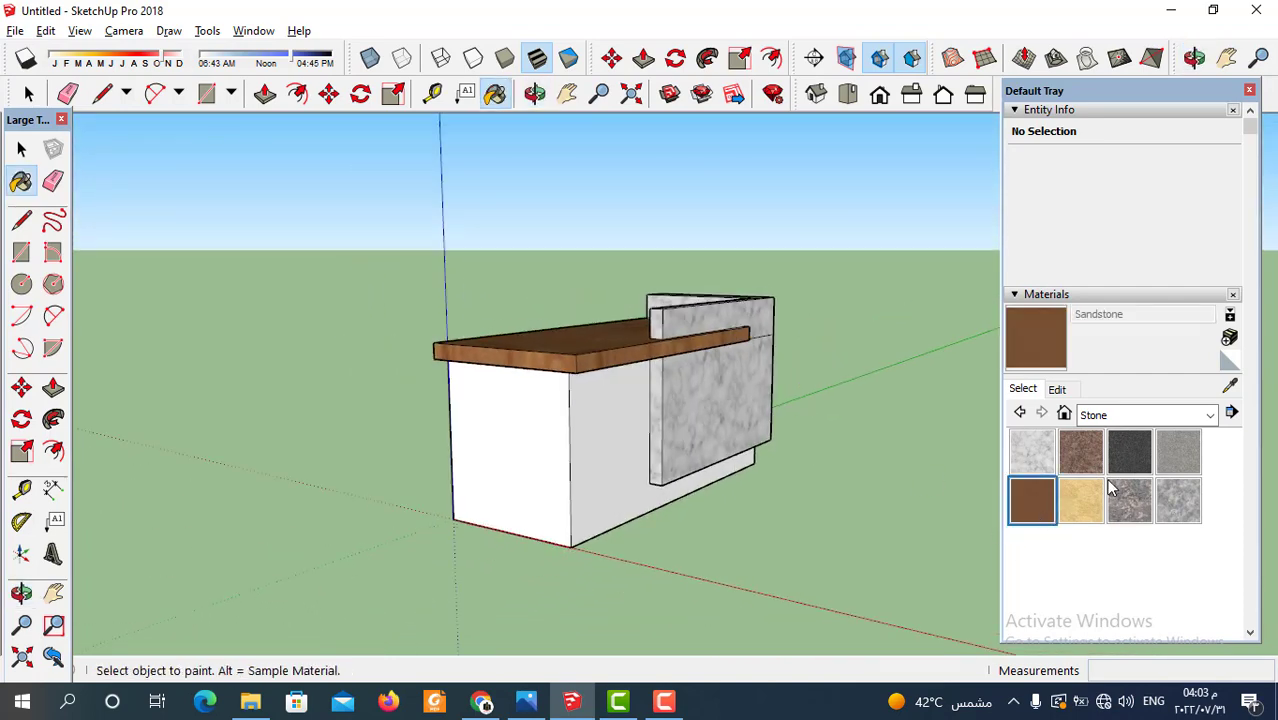
pyautogui.click(1214, 415)
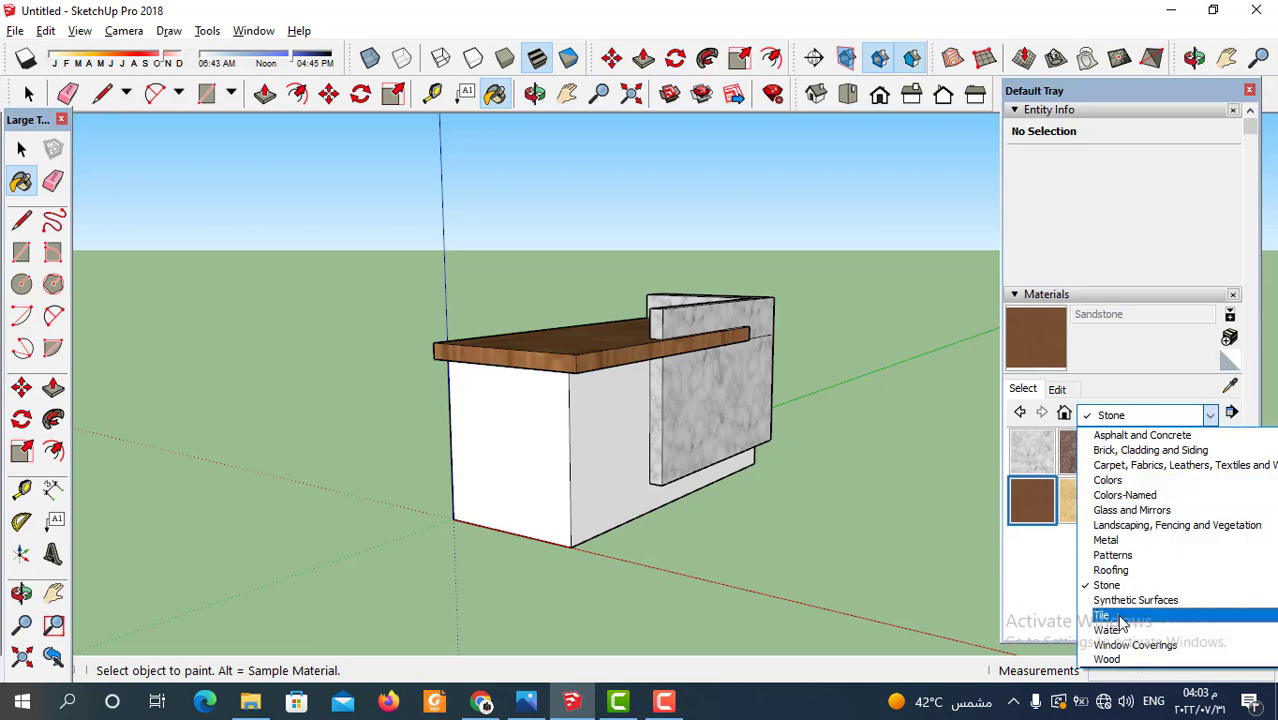
pyautogui.scroll(1, 1140, 495)
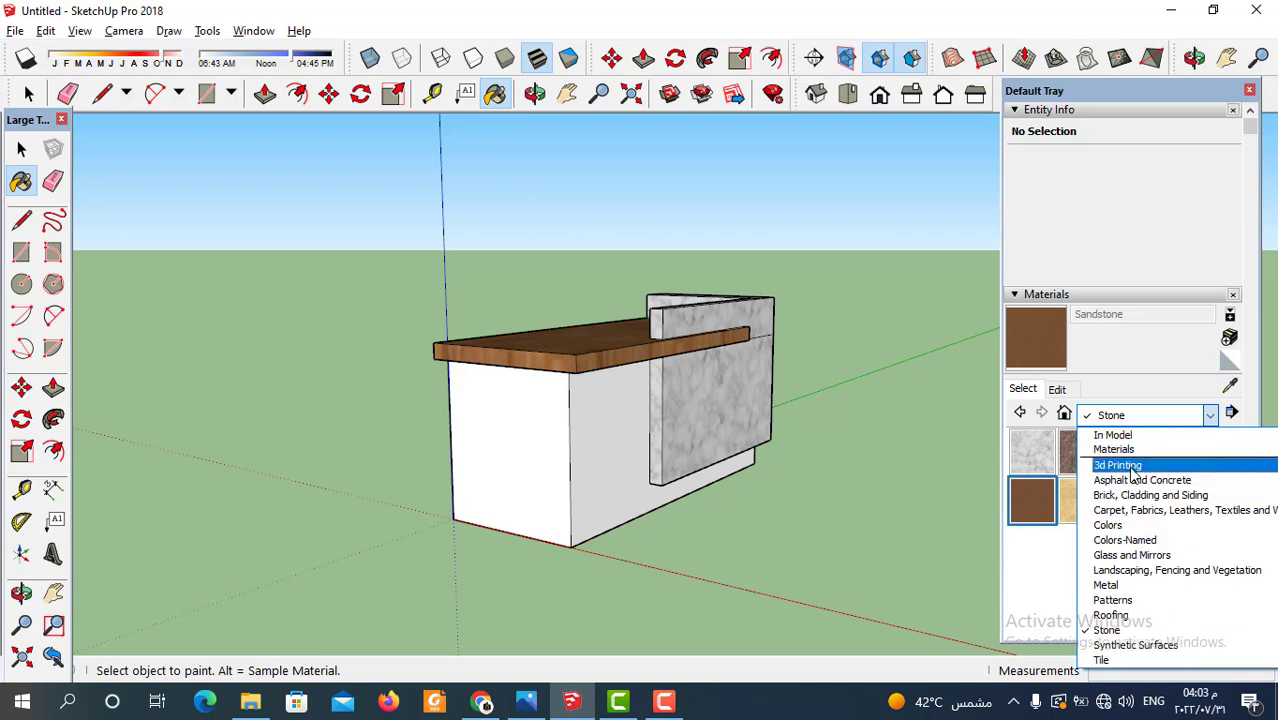
pyautogui.click(1126, 449)
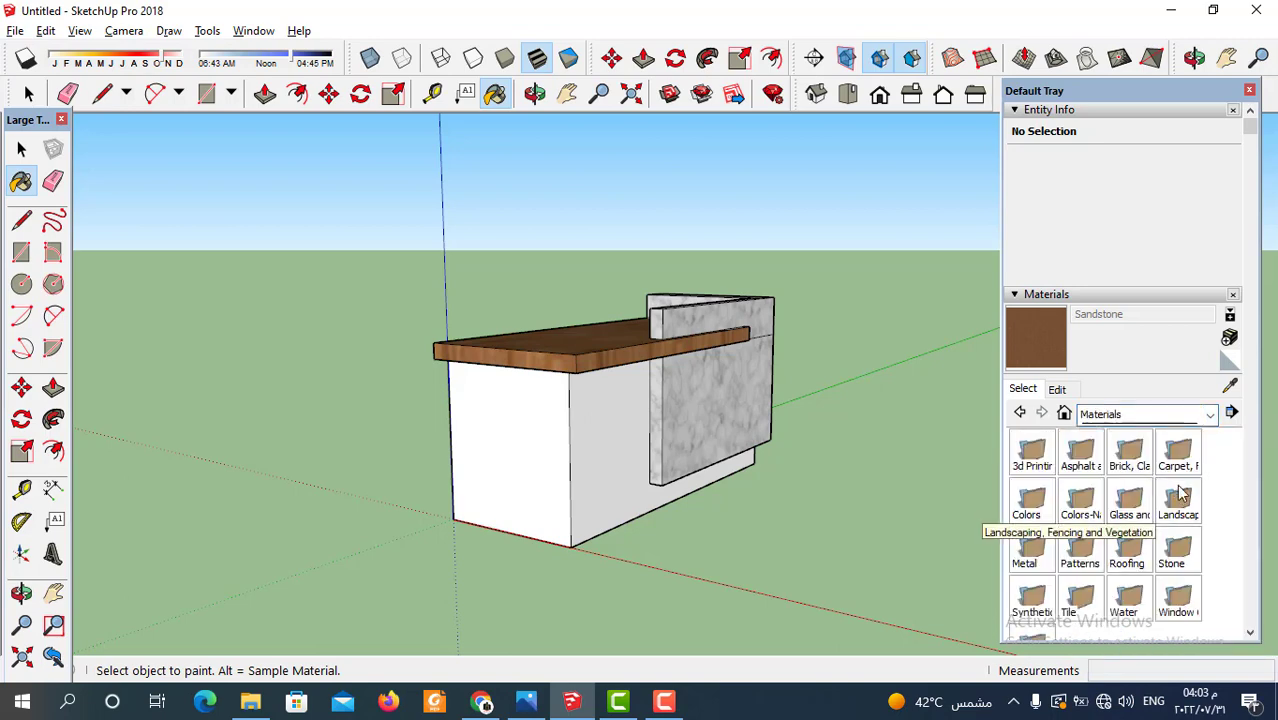
pyautogui.click(1041, 463)
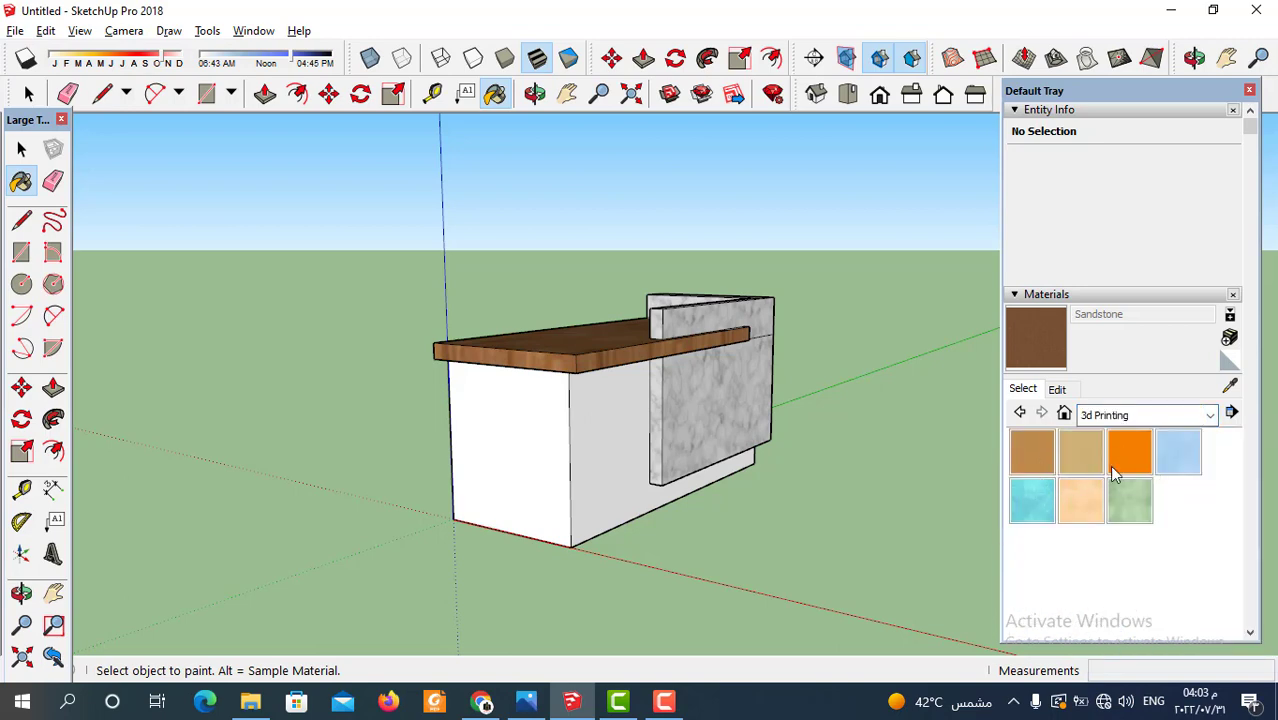
# Paint the base block's front and end faces with the grey Color M03 from the Colors collection
pyautogui.click(1208, 415)
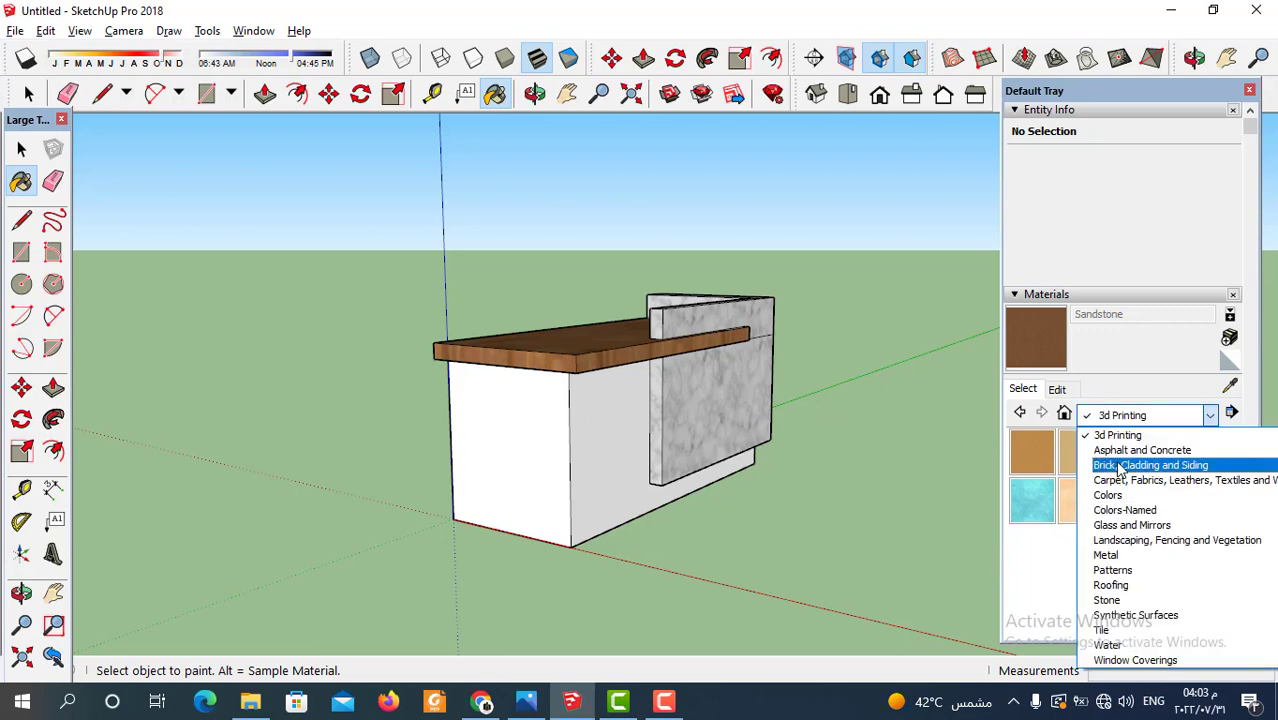
pyautogui.scroll(1, 1115, 440)
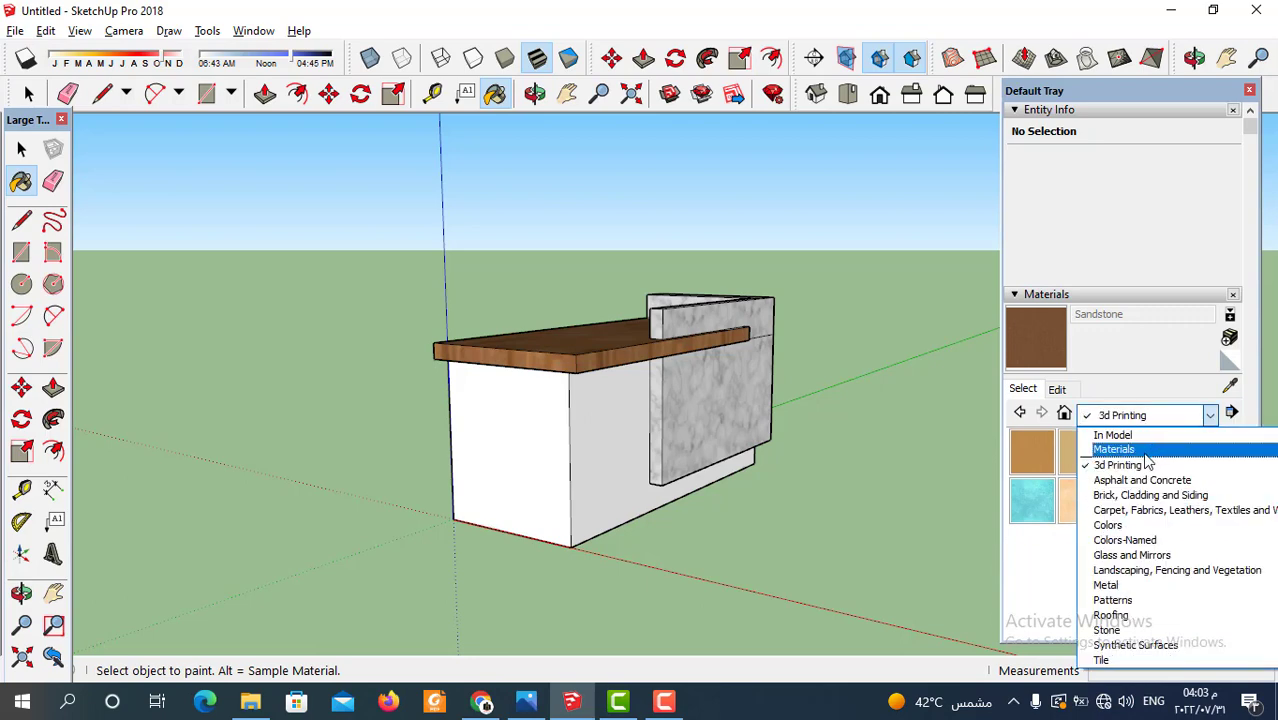
pyautogui.click(1125, 529)
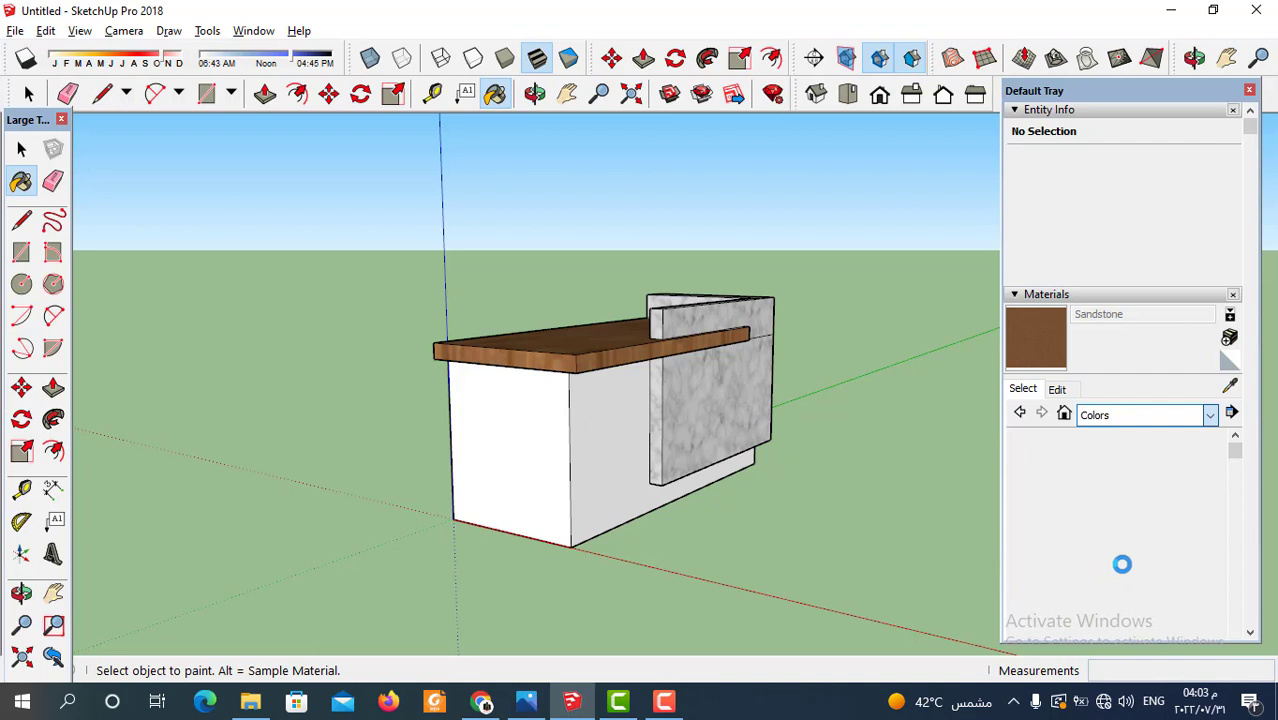
pyautogui.scroll(-15, 1127, 548)
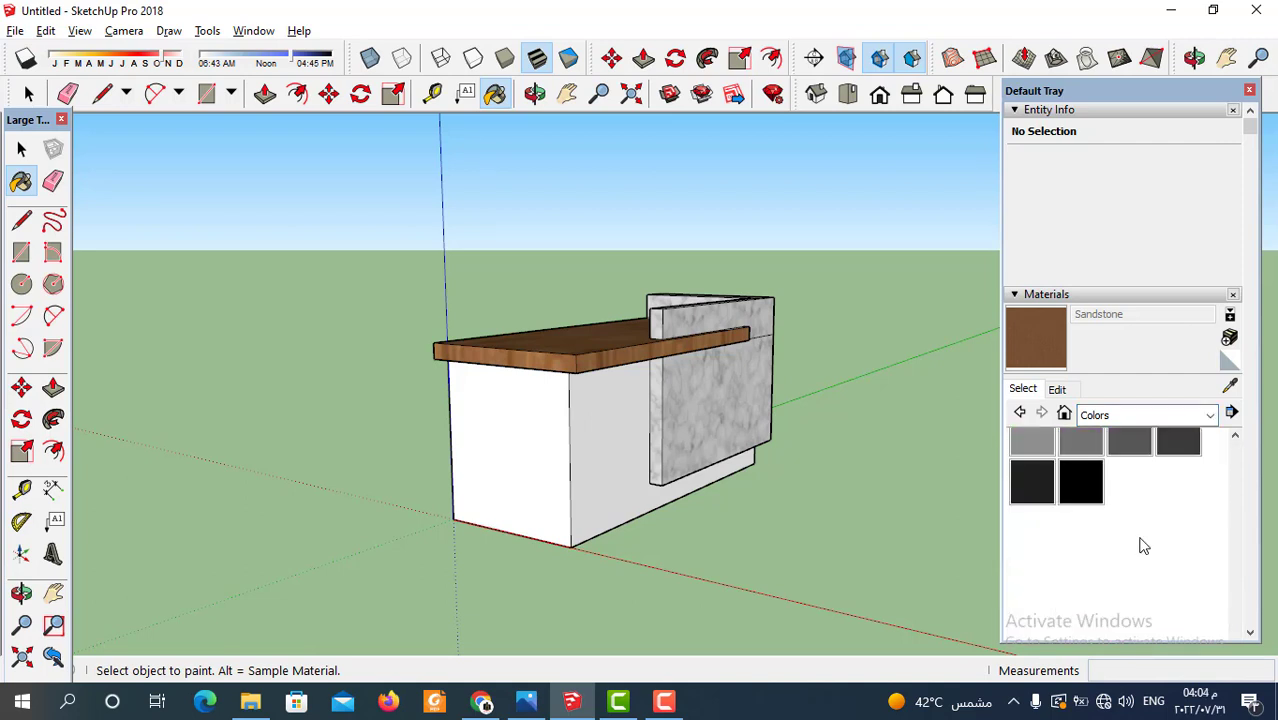
pyautogui.scroll(3, 1150, 530)
pyautogui.click(1178, 607)
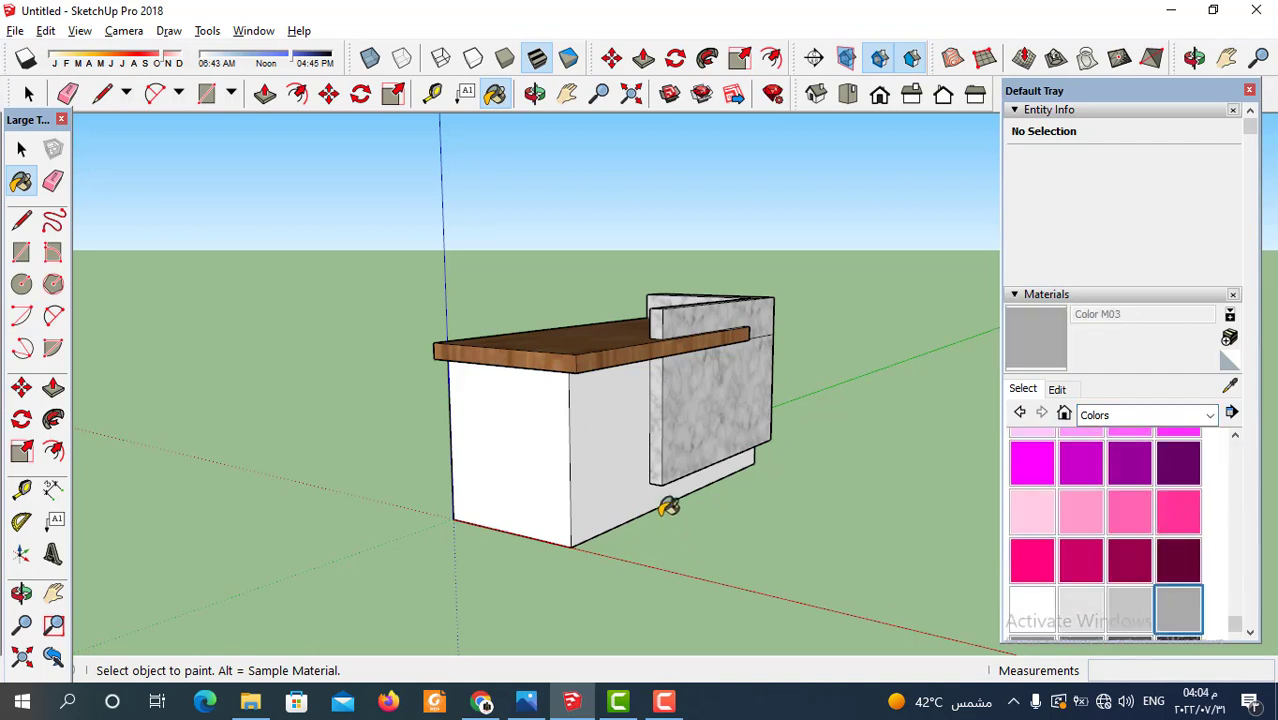
pyautogui.click(632, 470)
pyautogui.click(533, 476)
pyautogui.scroll(-2, 710, 600)
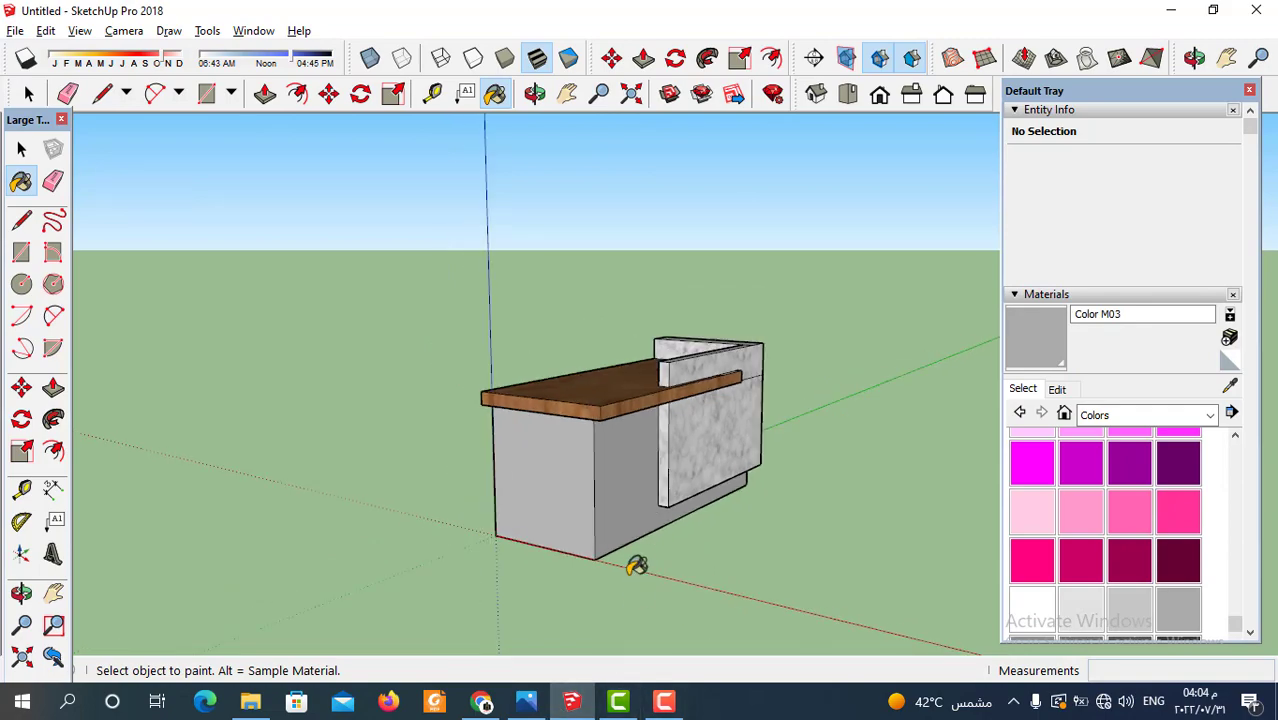
# Compare the painted desk with the reference photo, checking the countertop, marble panel and grey base from several angles
pyautogui.moveTo(637, 566)
pyautogui.mouseDown(button='middle')
pyautogui.moveTo(519, 525)
pyautogui.moveTo(500, 560)
pyautogui.mouseUp(button='middle')
pyautogui.click(526, 701)
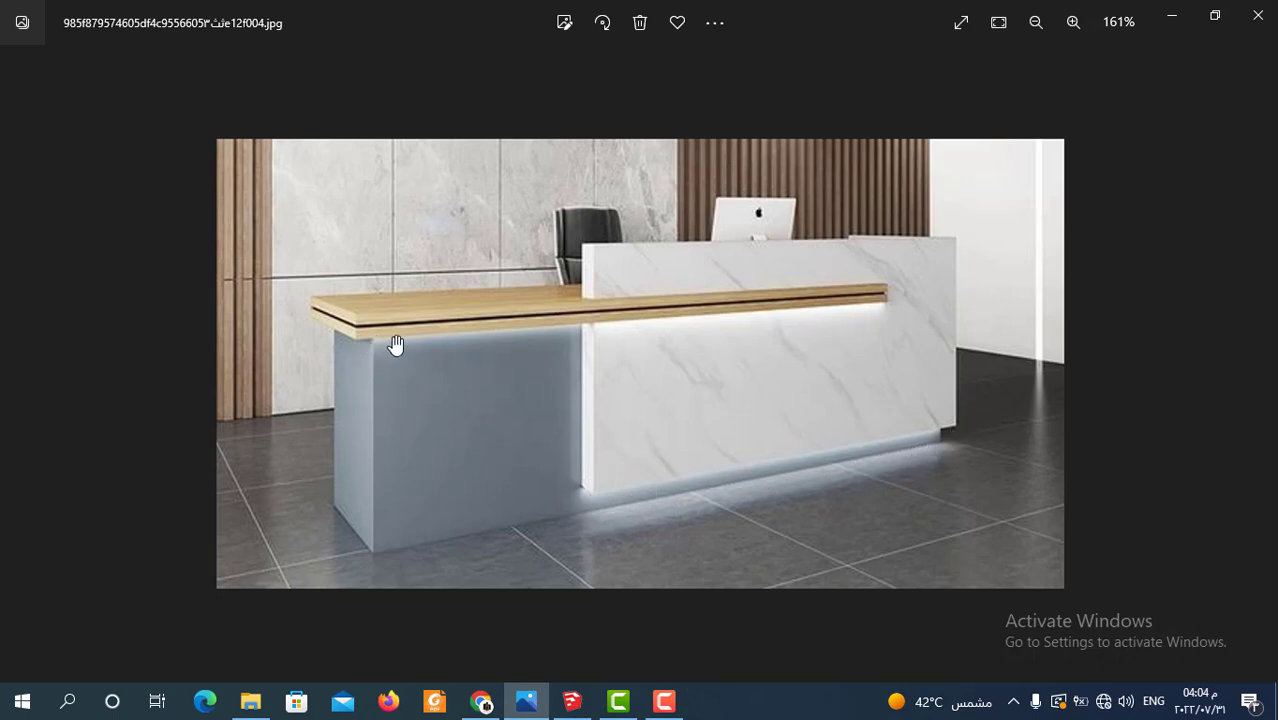
pyautogui.click(580, 703)
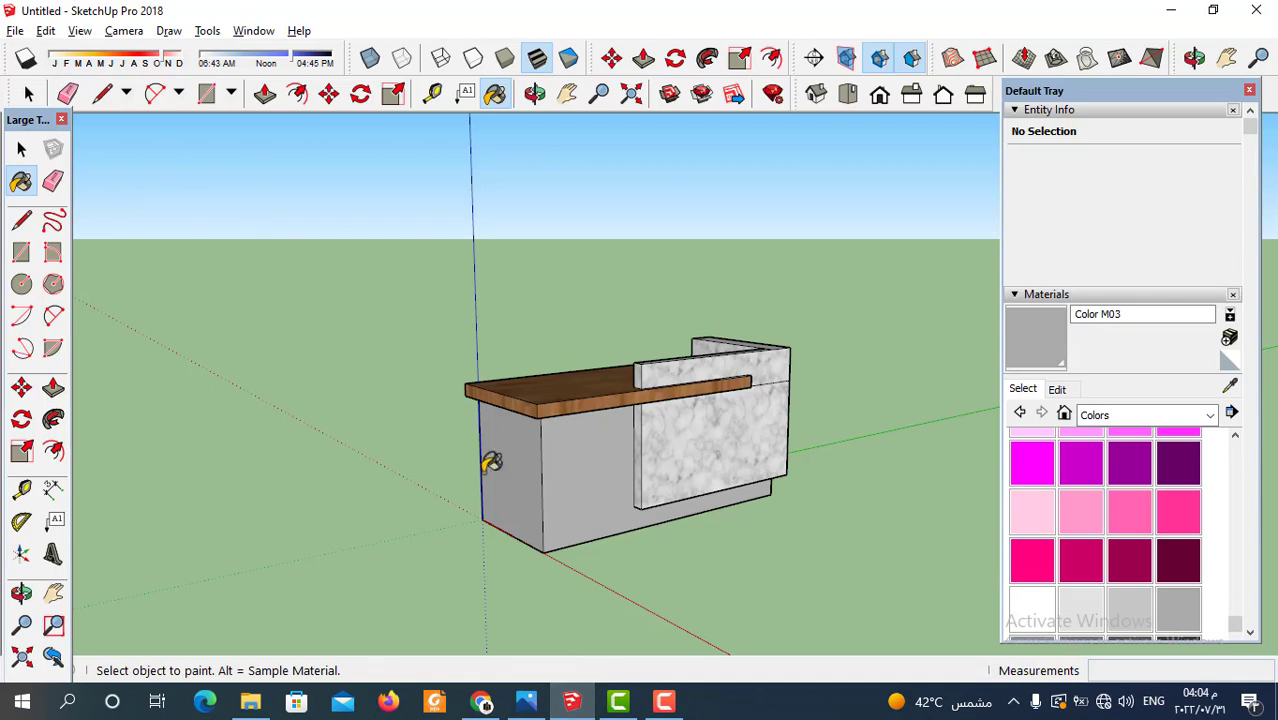
pyautogui.scroll(5, 679, 476)
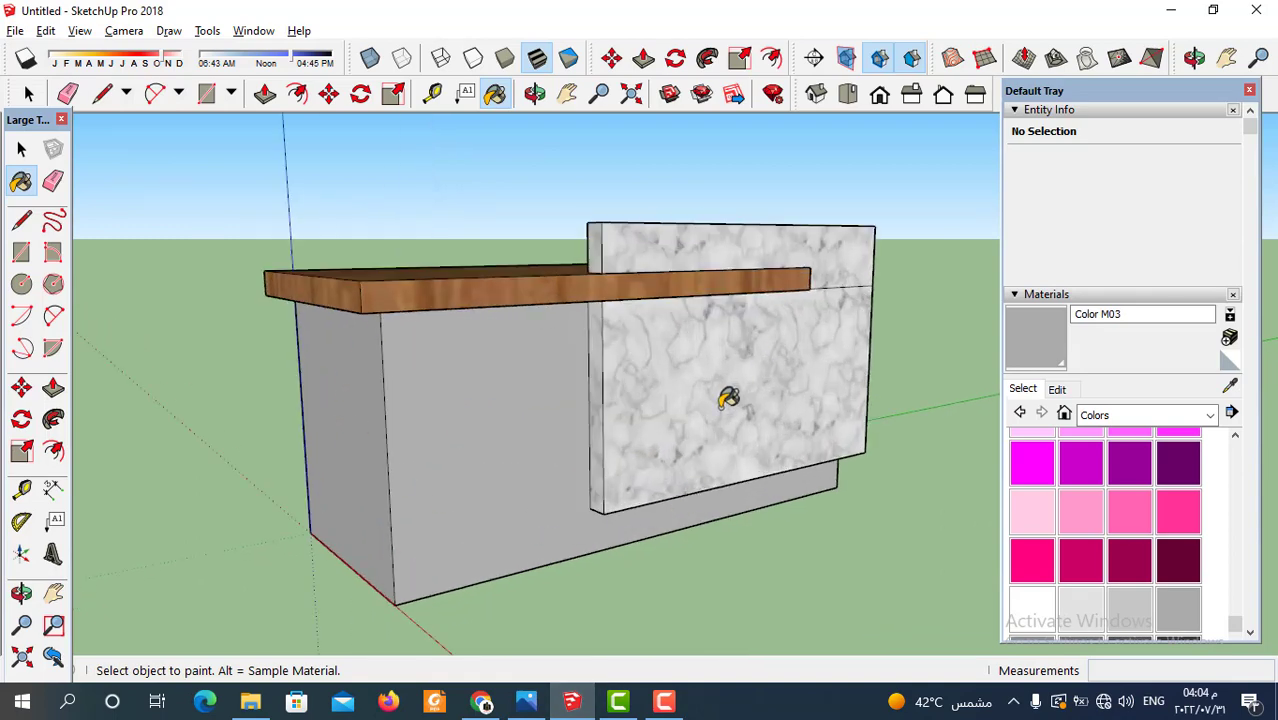
pyautogui.moveTo(644, 422)
pyautogui.mouseDown(button='middle')
pyautogui.moveTo(719, 462)
pyautogui.moveTo(660, 586)
pyautogui.moveTo(685, 457)
pyautogui.moveTo(650, 371)
pyautogui.moveTo(643, 495)
pyautogui.moveTo(705, 449)
pyautogui.mouseUp(button='middle')
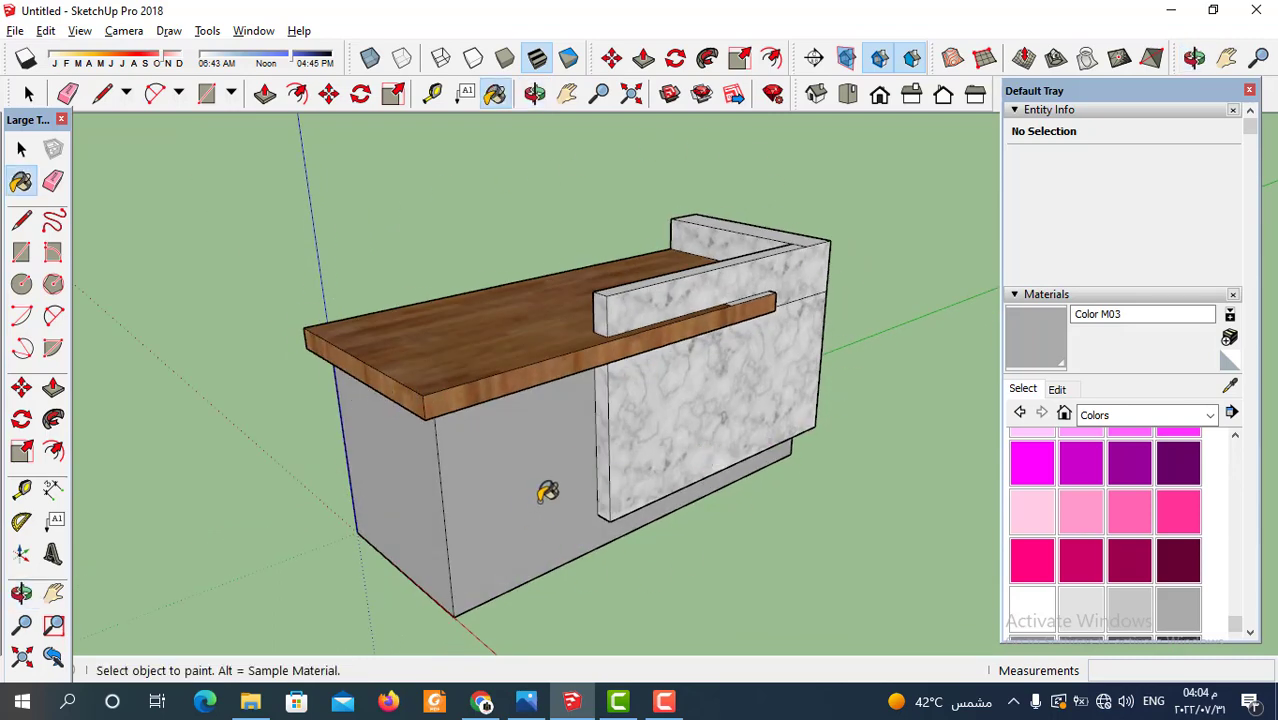
pyautogui.moveTo(640, 587); pyautogui.dragTo(601, 583, button='middle')
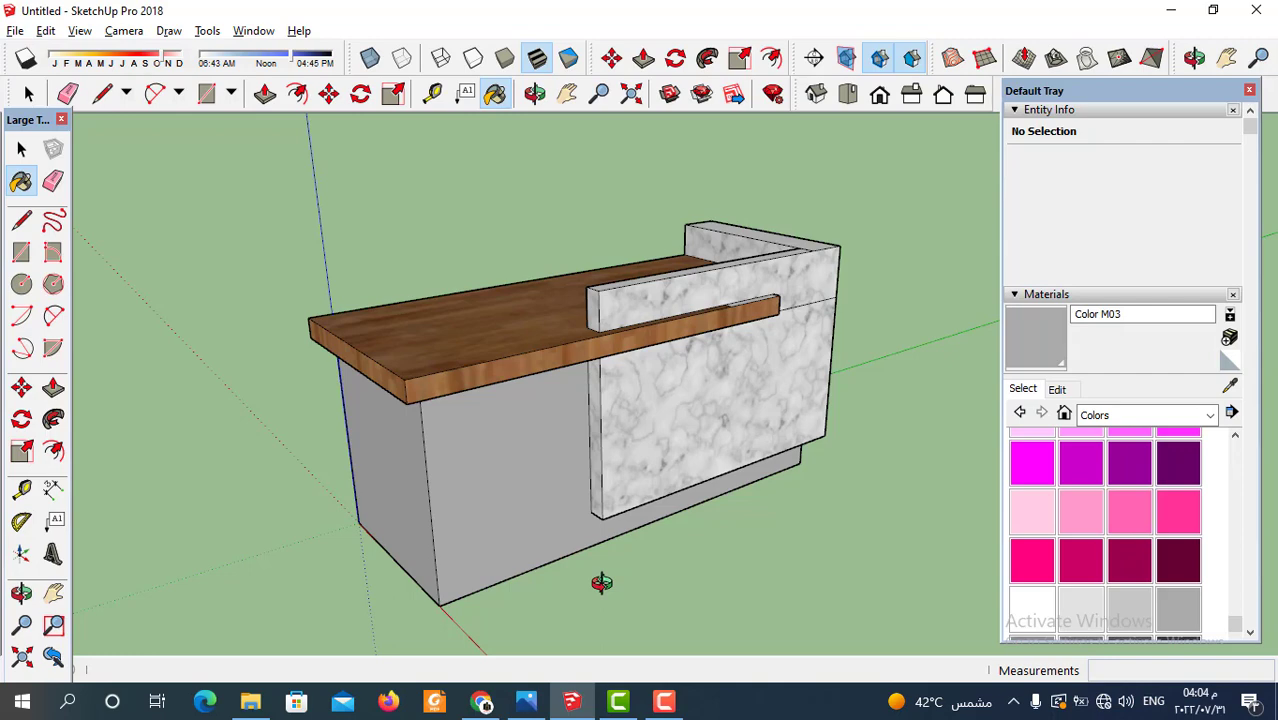
pyautogui.click(533, 705)
pyautogui.click(527, 703)
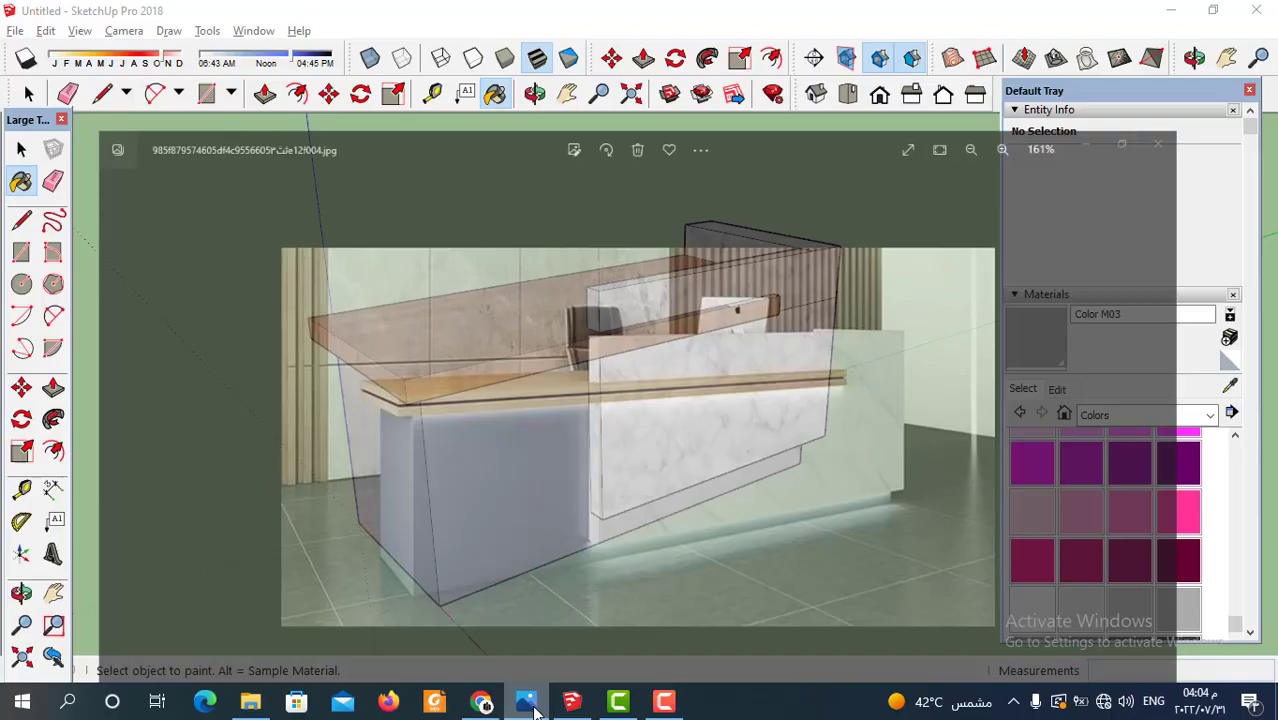
pyautogui.moveTo(816, 520); pyautogui.dragTo(713, 465)
pyautogui.moveTo(713, 465)
pyautogui.mouseDown(button='middle')
pyautogui.moveTo(767, 414)
pyautogui.moveTo(765, 456)
pyautogui.mouseUp(button='middle')
pyautogui.moveTo(644, 470); pyautogui.dragTo(686, 507, button='middle')
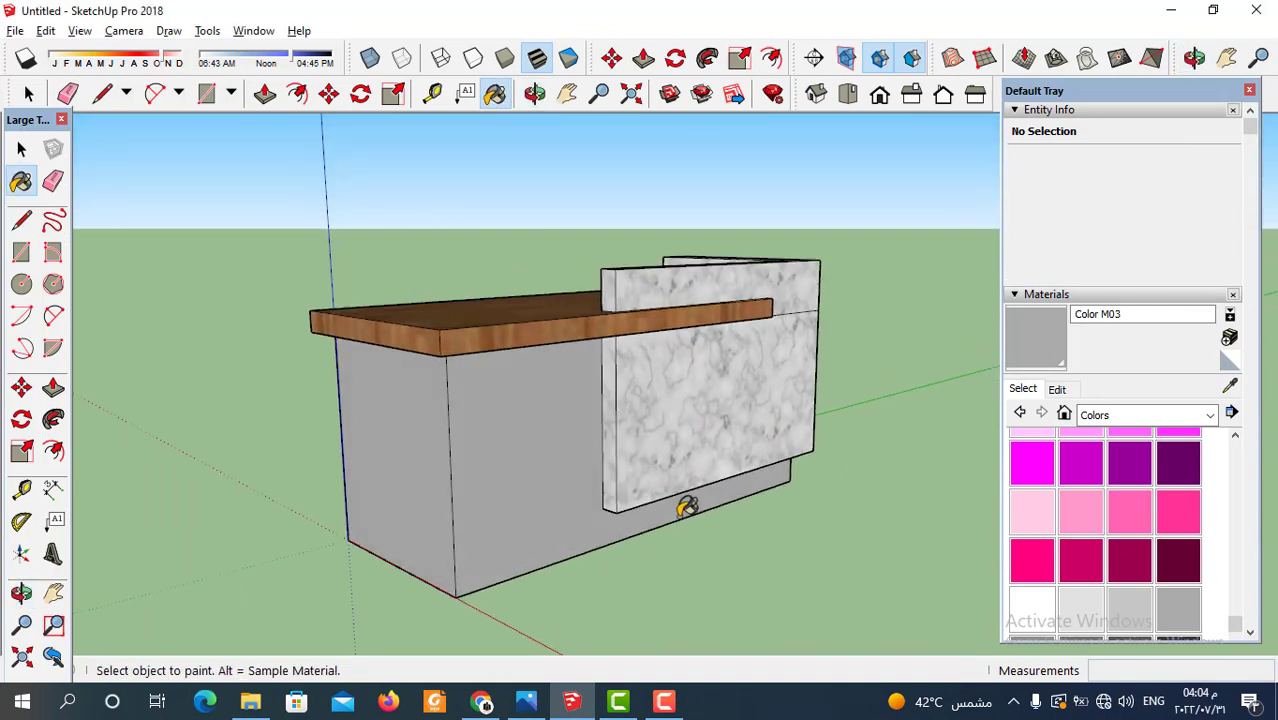